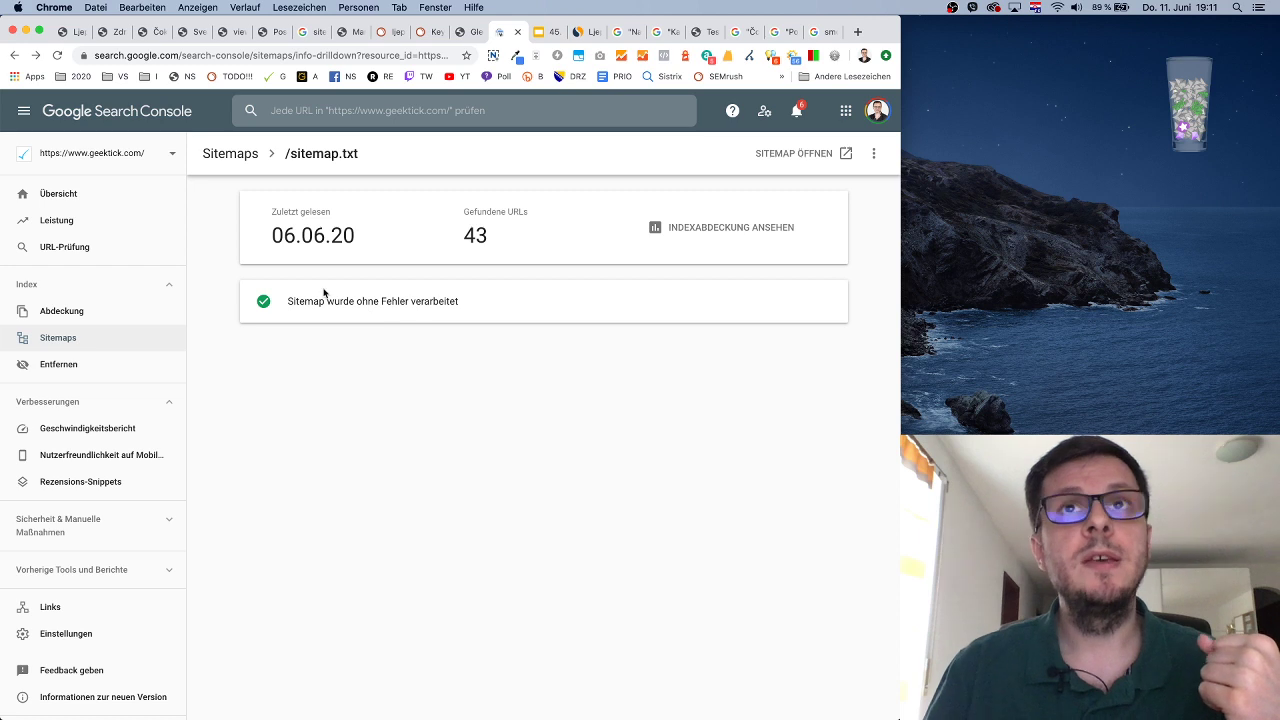
Return to the Leistung report, and copy the URL of the ljepotaizdravlje.ba article "Čokolada je melem za nepca, dušu i tijelo"
left_click(13, 56)
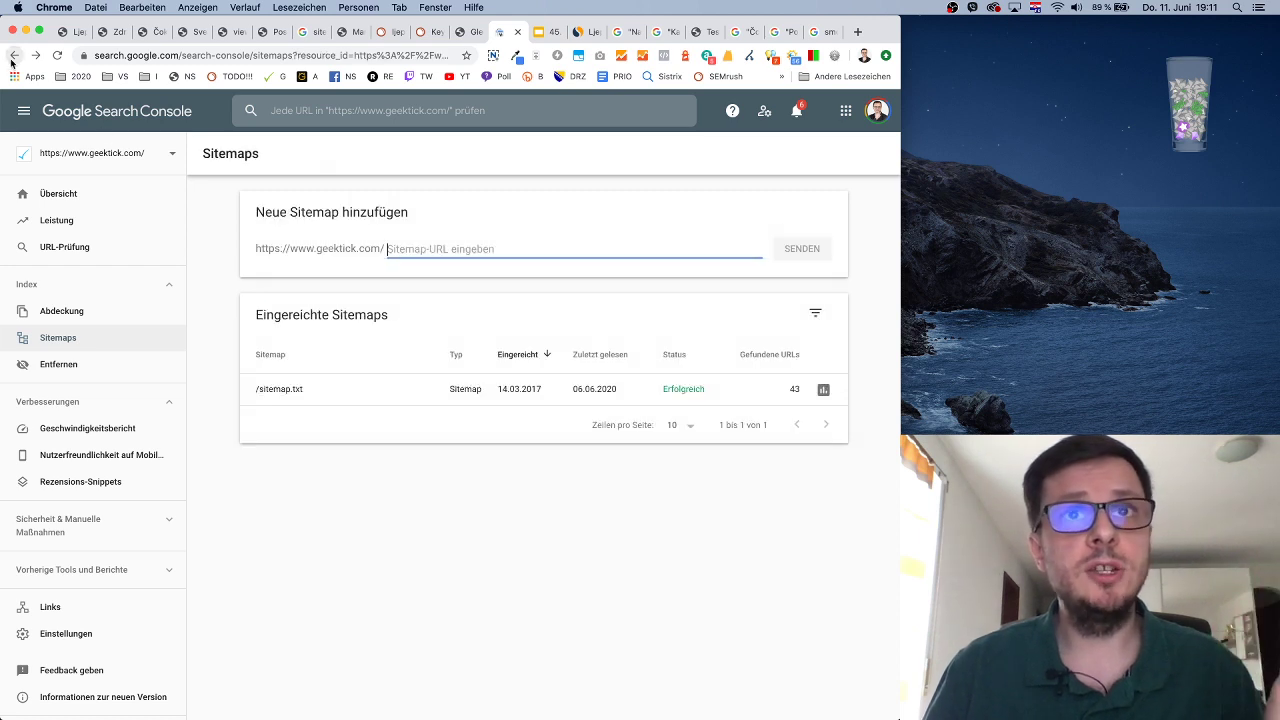
left_click(13, 56)
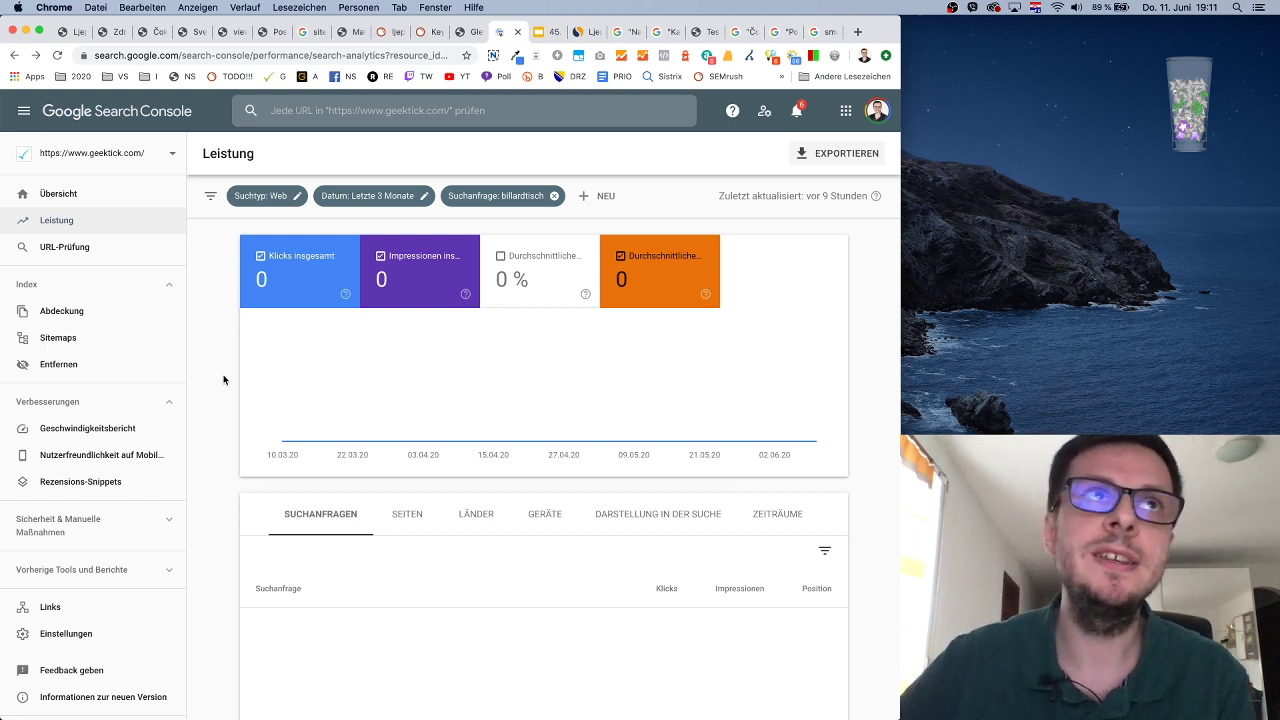
left_click(70, 34)
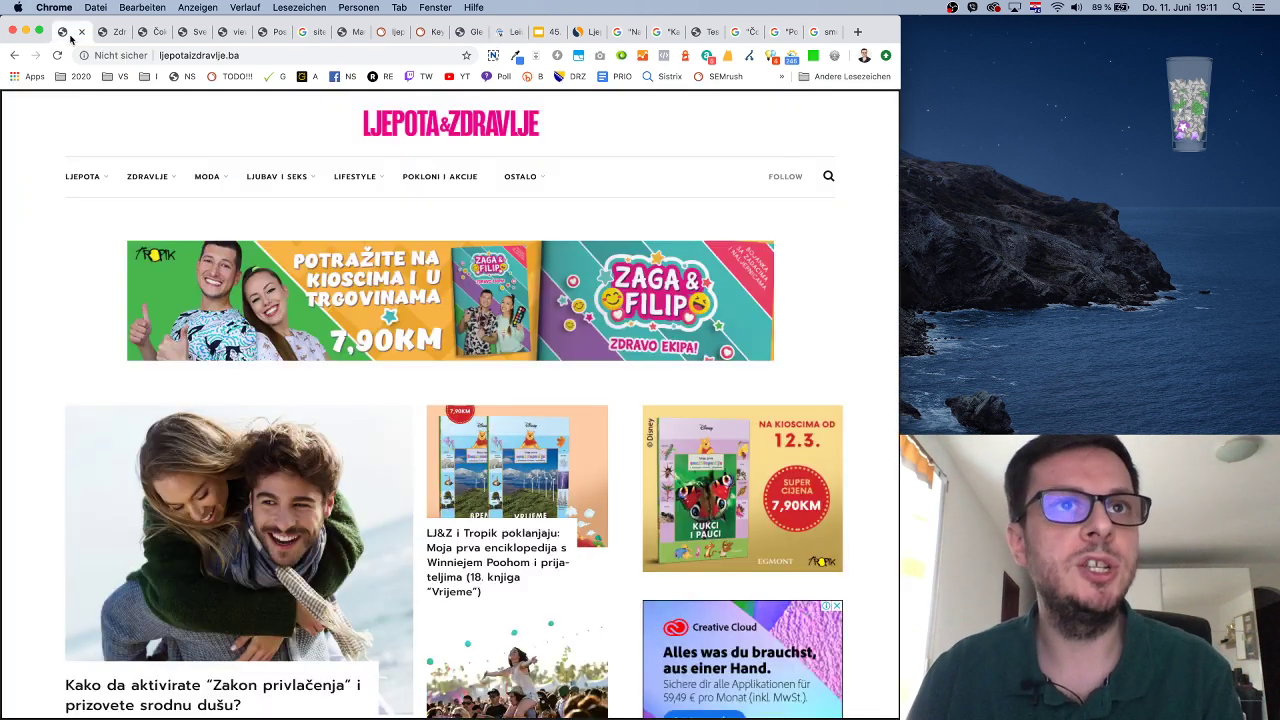
left_click(154, 31)
left_click(241, 55)
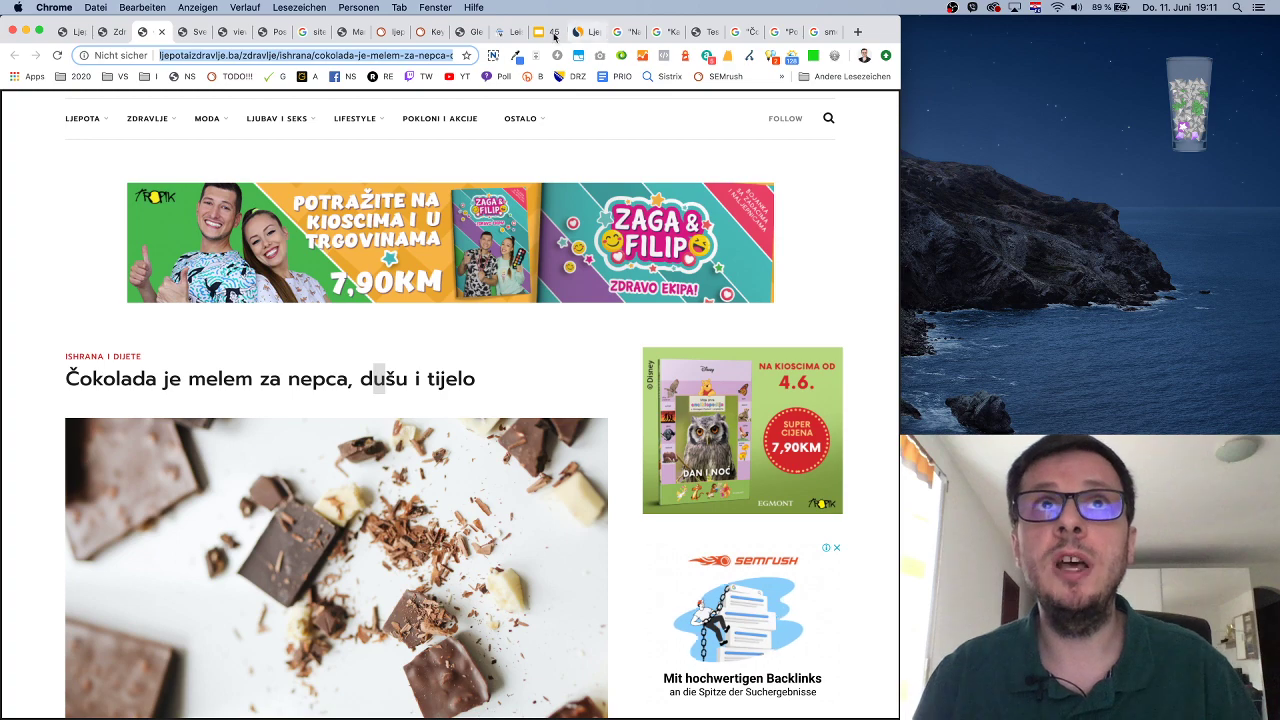
Try to inspect the copied ljepotaizdravlje.ba article URL in Search Console under the geektick.com property, and dismiss the resulting dialog
left_click(501, 32)
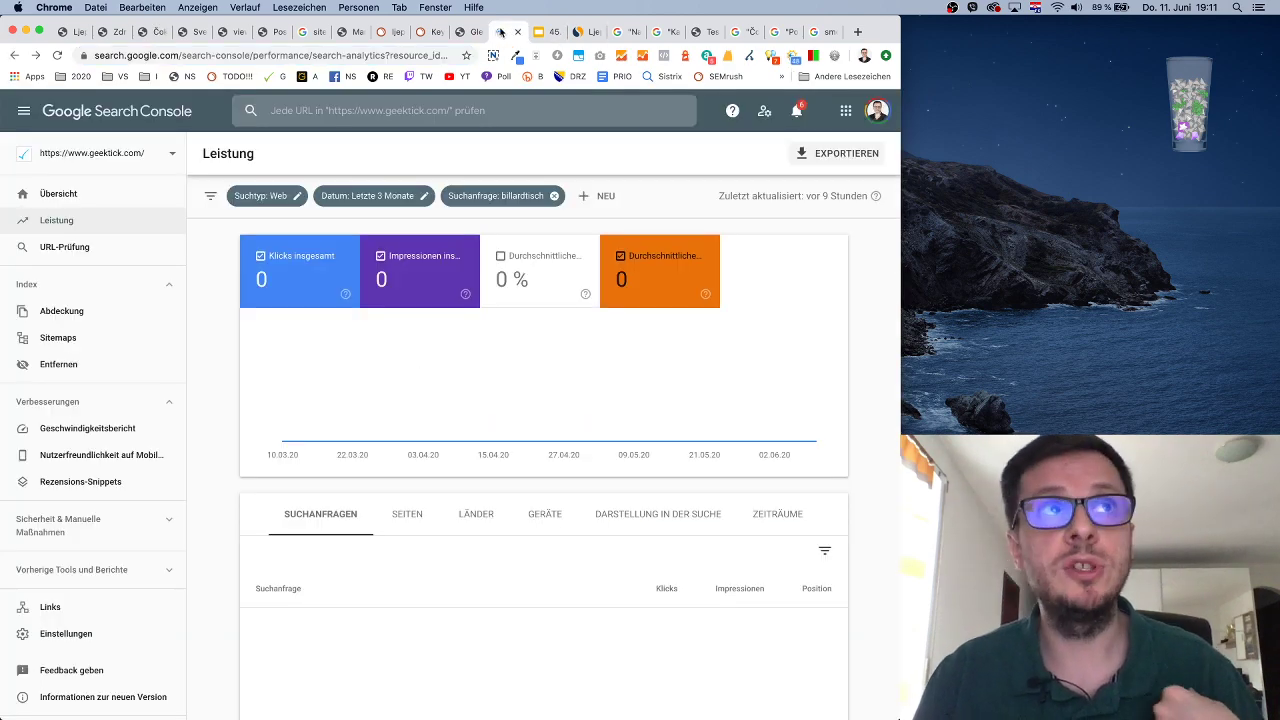
left_click(371, 111)
type("https://www.ljepotaizdravlje.ba/zdravlje/ishrana/cokolada-je-melem-za-nepca-dusu-i-tijelo")
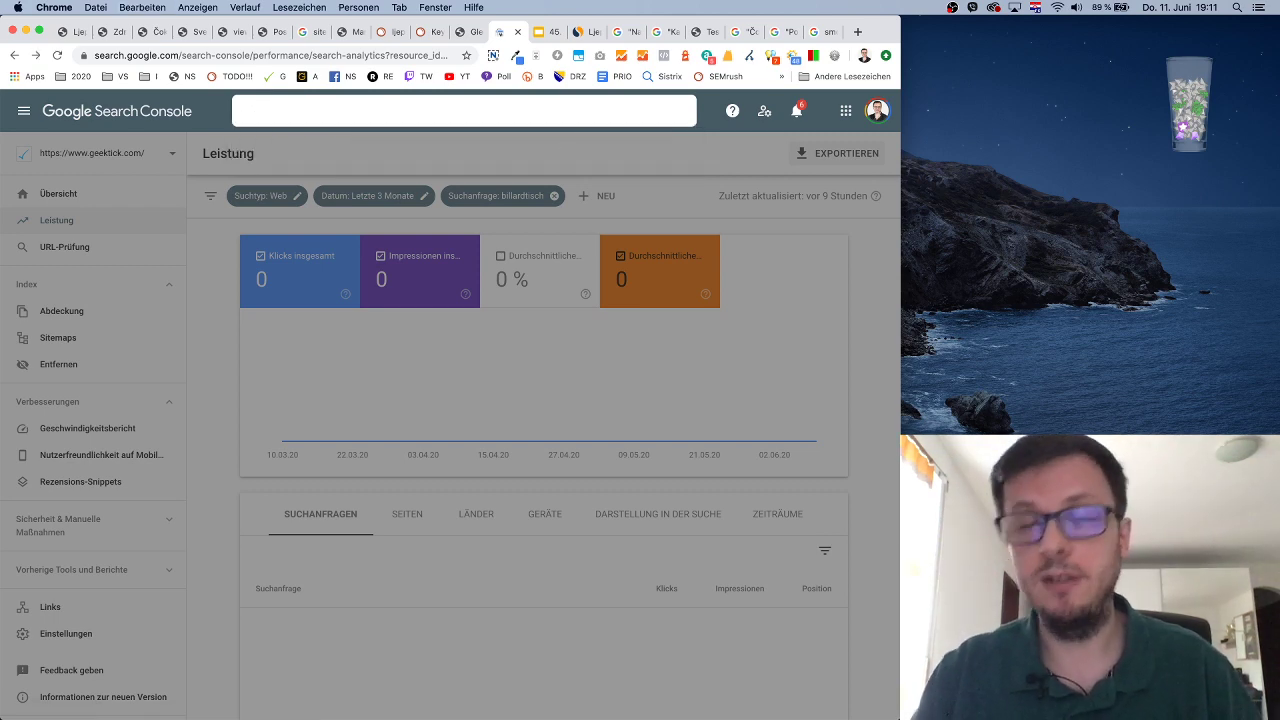
key("Return")
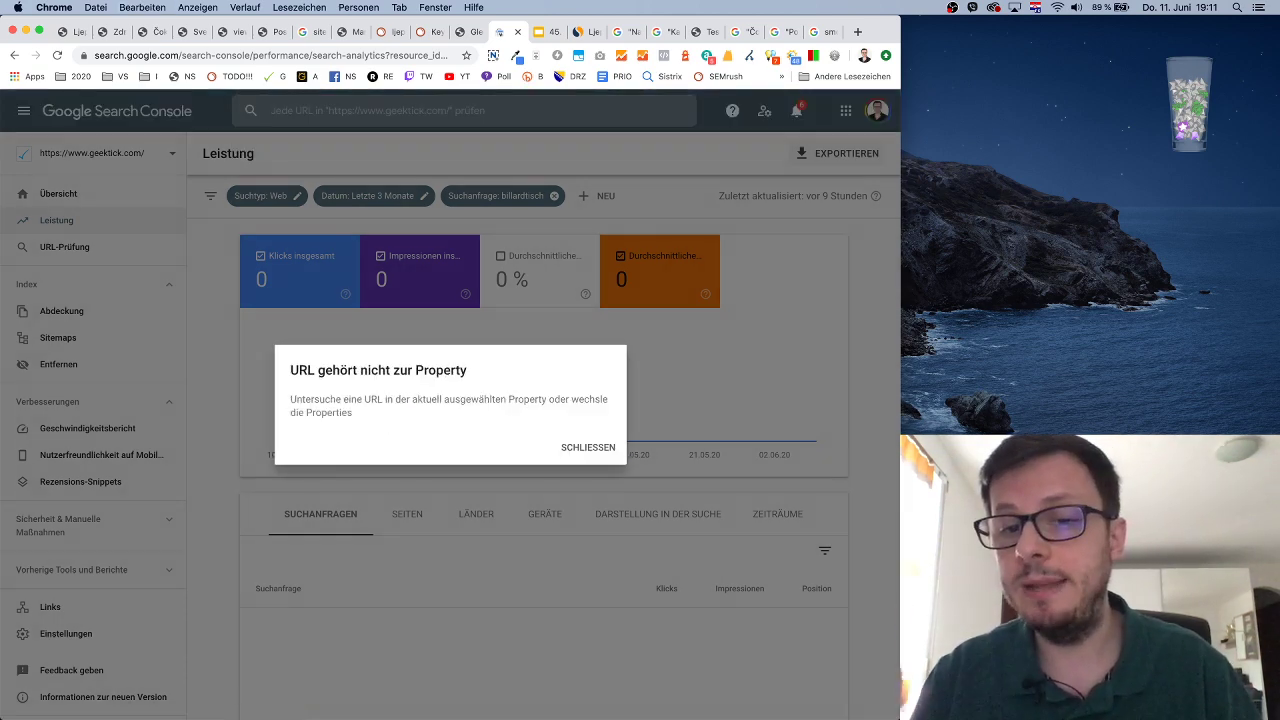
left_click(588, 448)
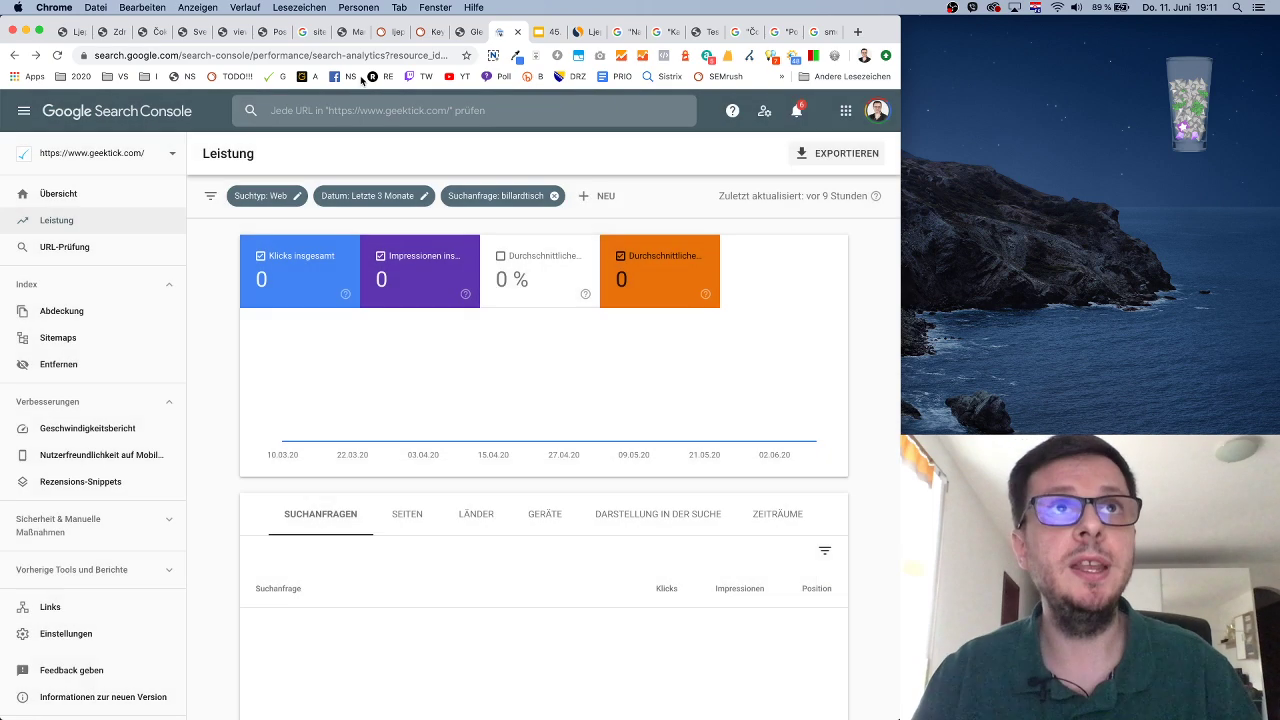
Open geektick.com in a new tab and copy the URL of its "Best microphone for gaming" article
left_click(352, 110)
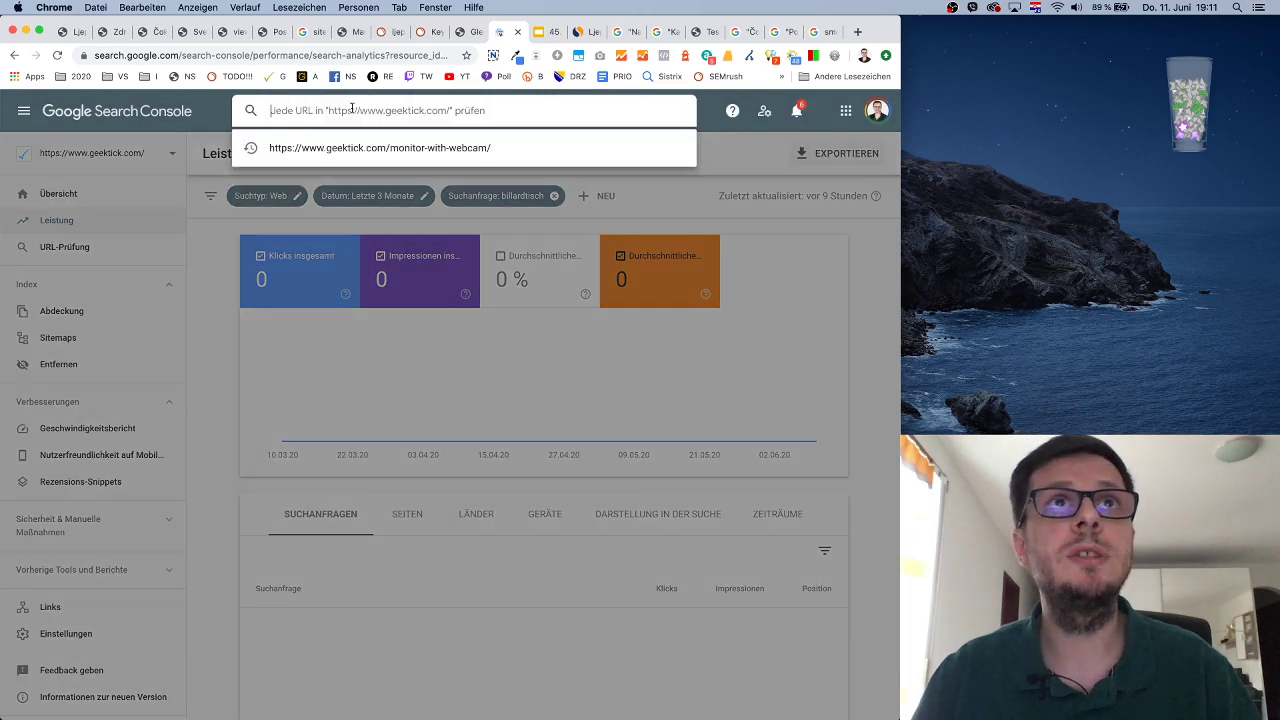
left_click(857, 32)
type("geektick.com")
key("Return")
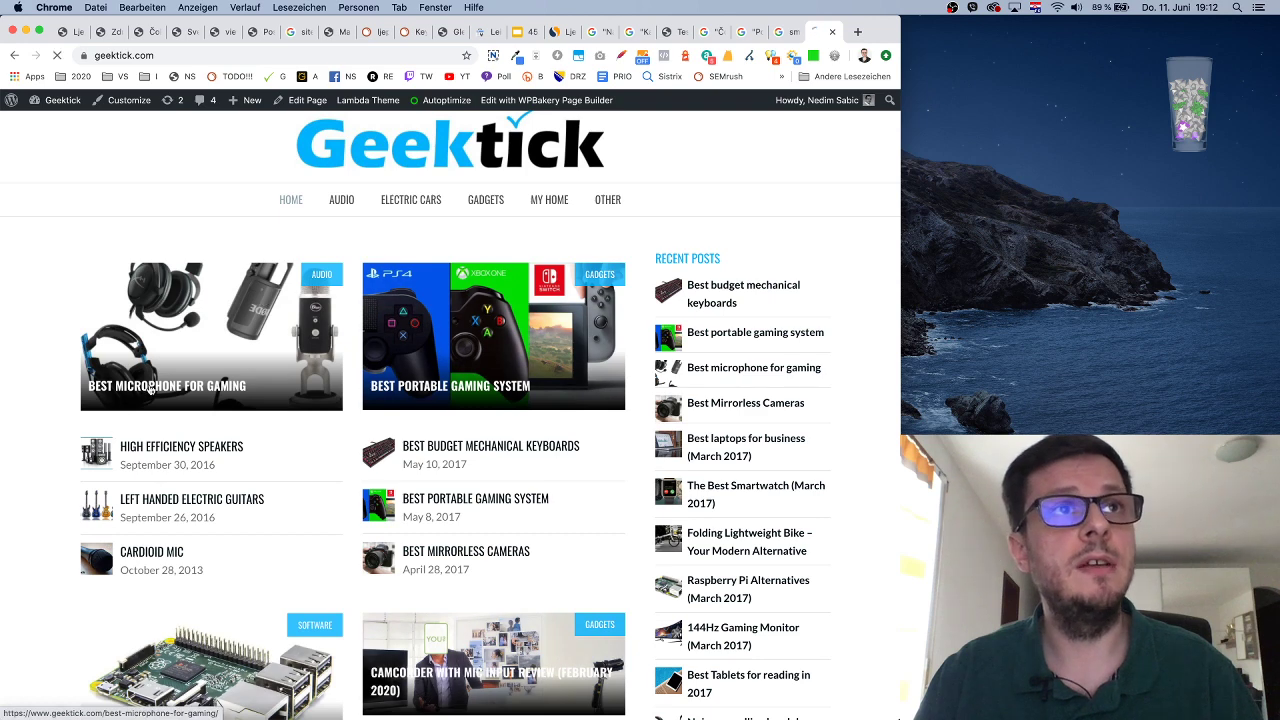
left_click(246, 57)
key("super+c")
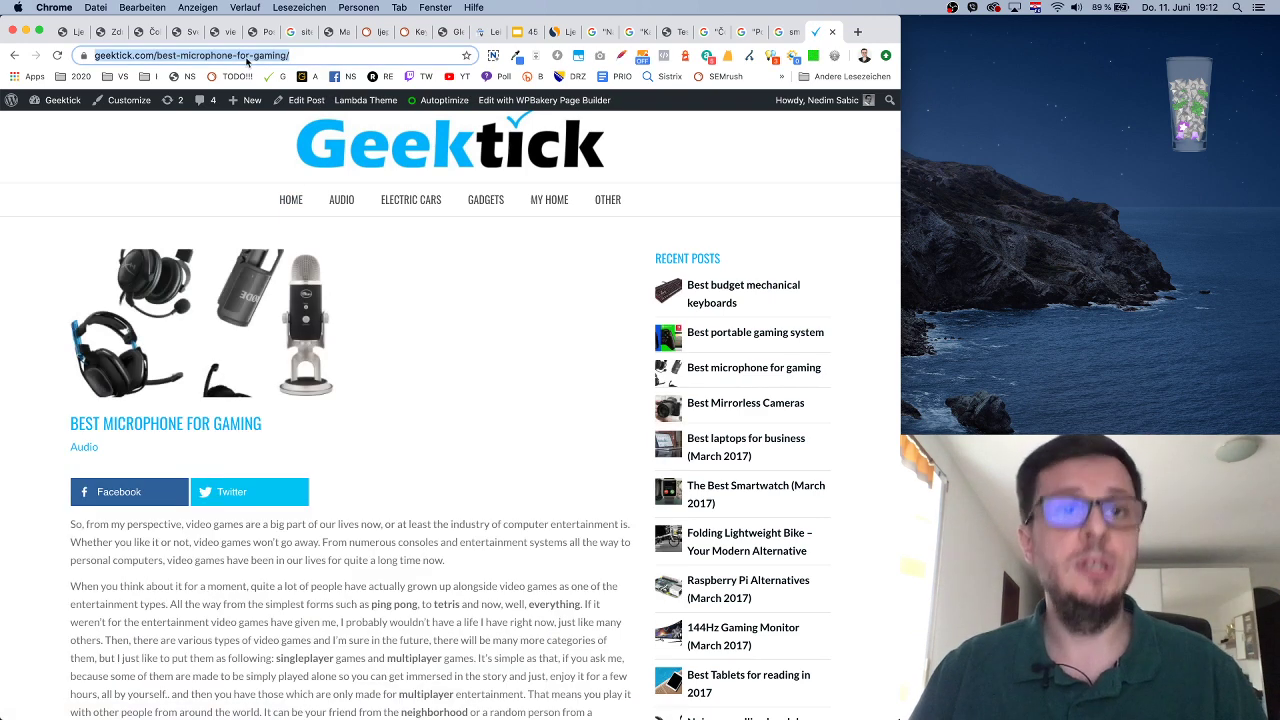
Run a Search Console URL inspection on the copied geektick.com/best-microphone-for-gaming/ address
left_click(488, 31)
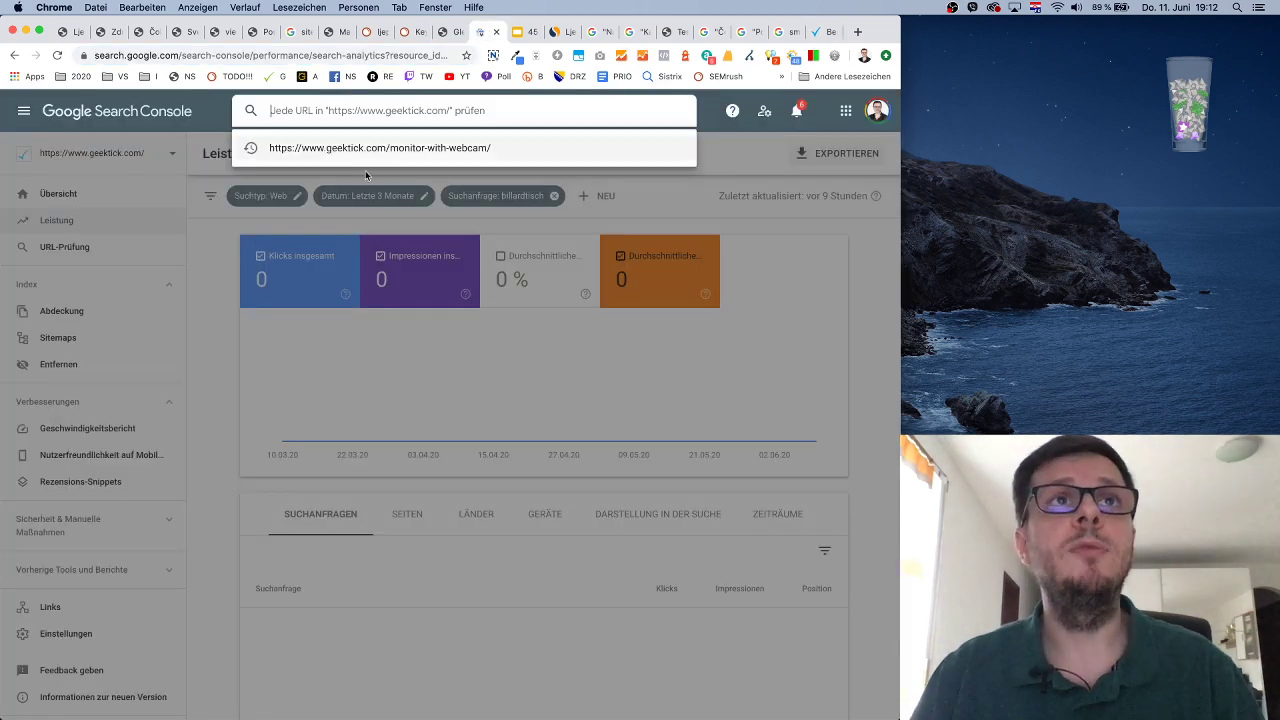
key("super+v")
key("Return")
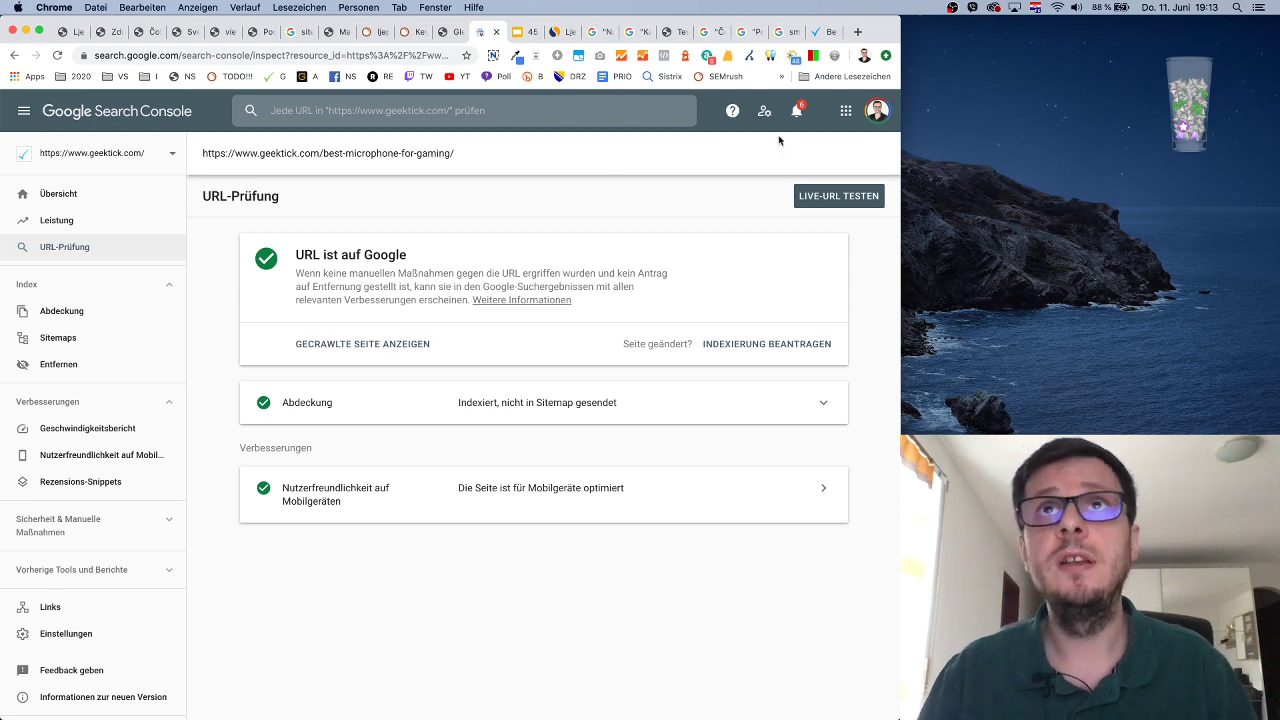
Search Google for "ping a googlebot" in a new tab
left_click(788, 32)
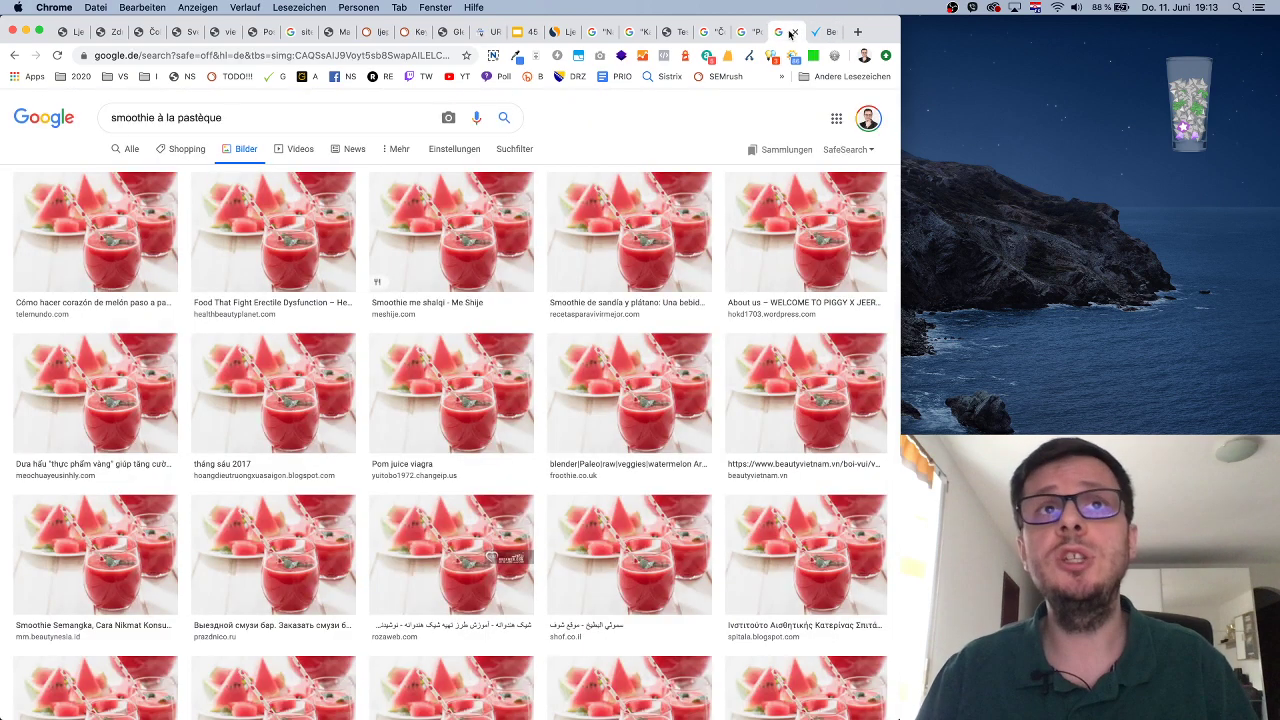
left_click(857, 32)
type("ping ")
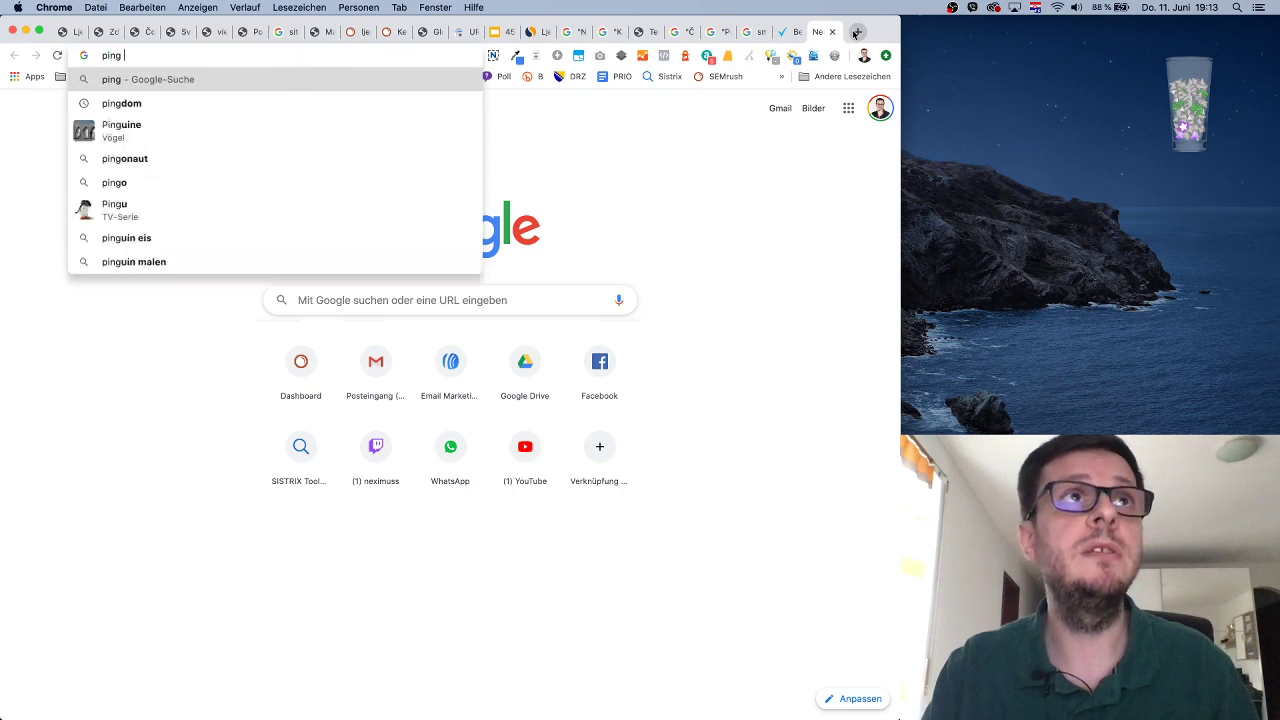
type("a googlebot")
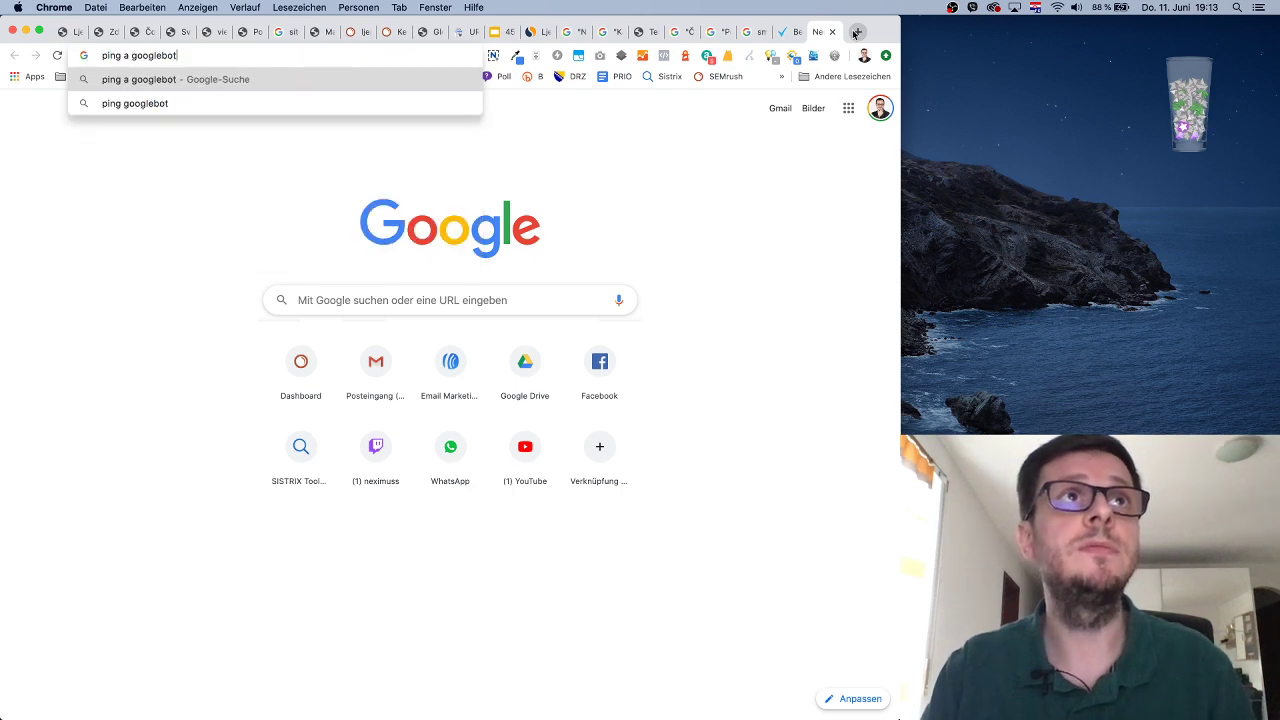
key("Return")
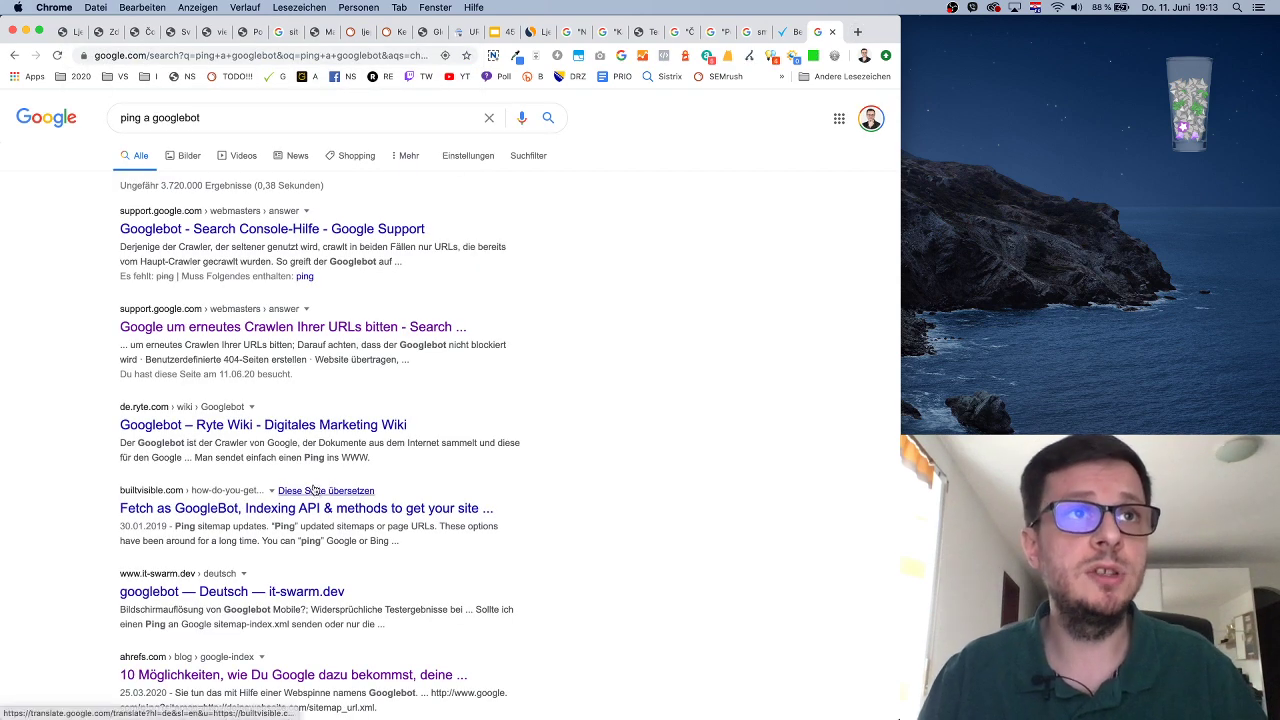
Open the "Ping - til 66.249.66.223" search result in a separate tab, view its ping output, and close that tab
scroll(571, 486, "down", 2)
scroll(341, 543, "down", 3)
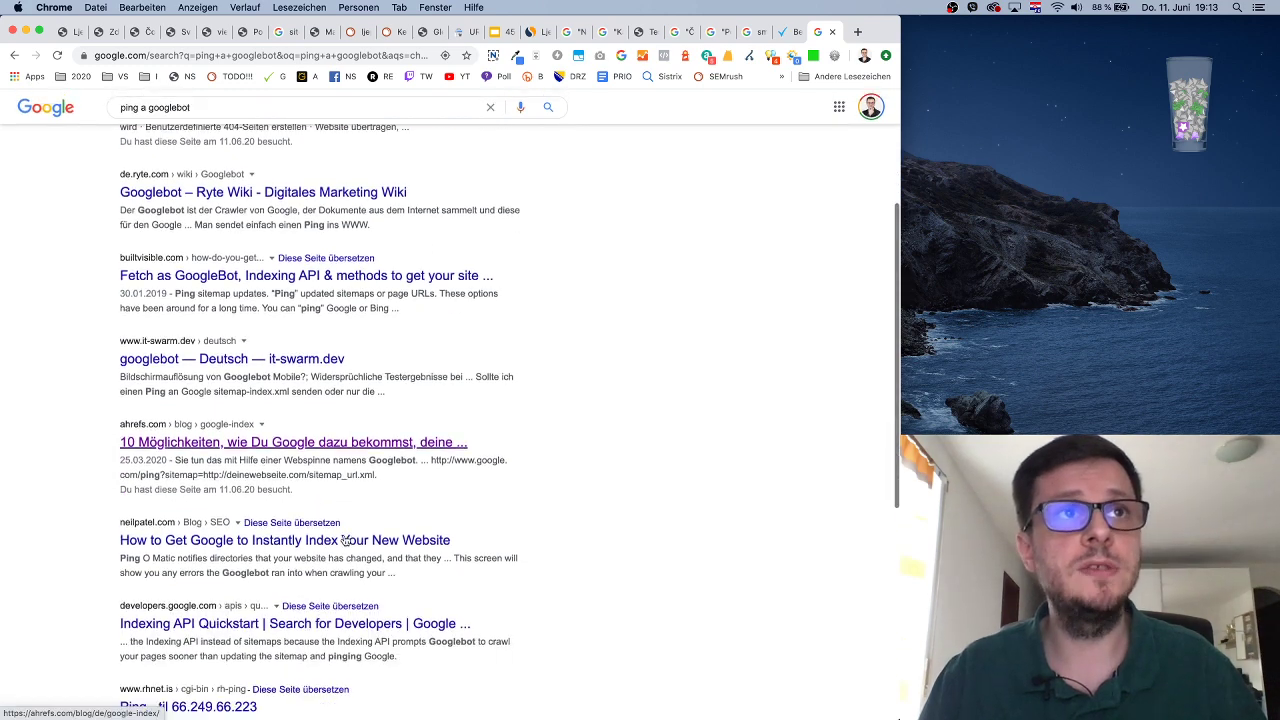
scroll(485, 335, "down", 2)
scroll(485, 335, "down", 2)
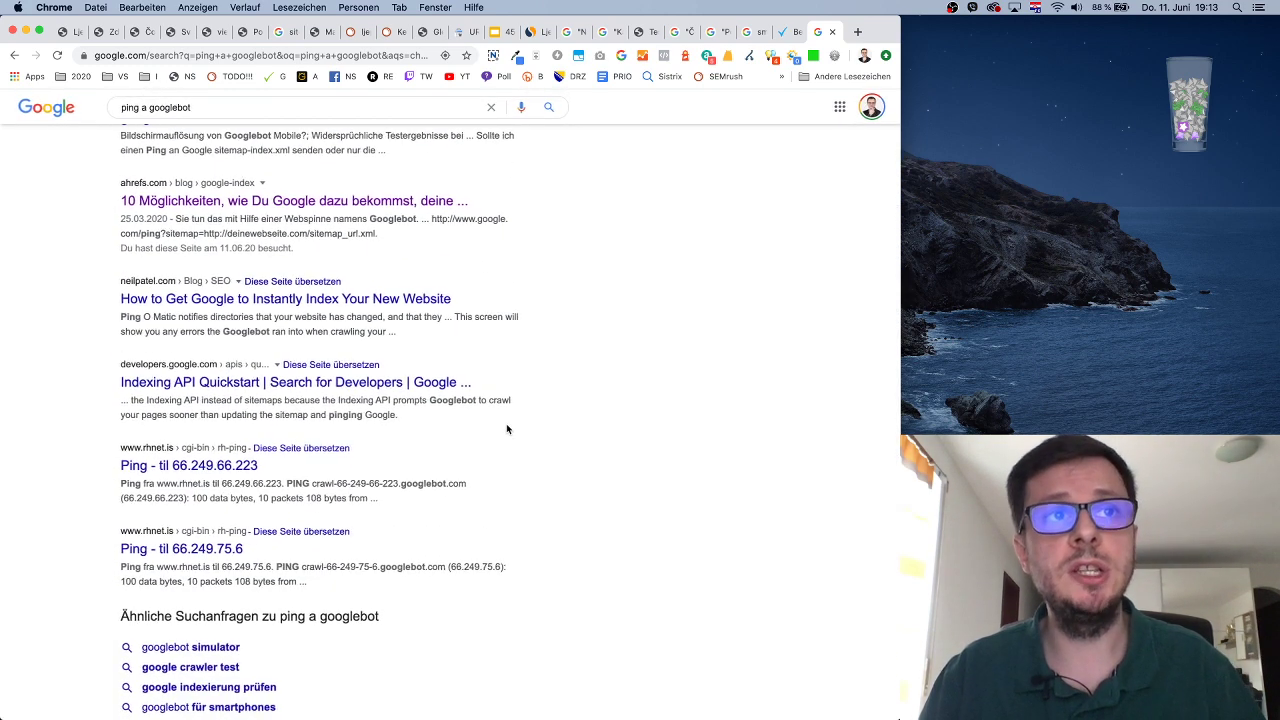
left_click(238, 466, "super")
scroll(673, 213, "down", 1)
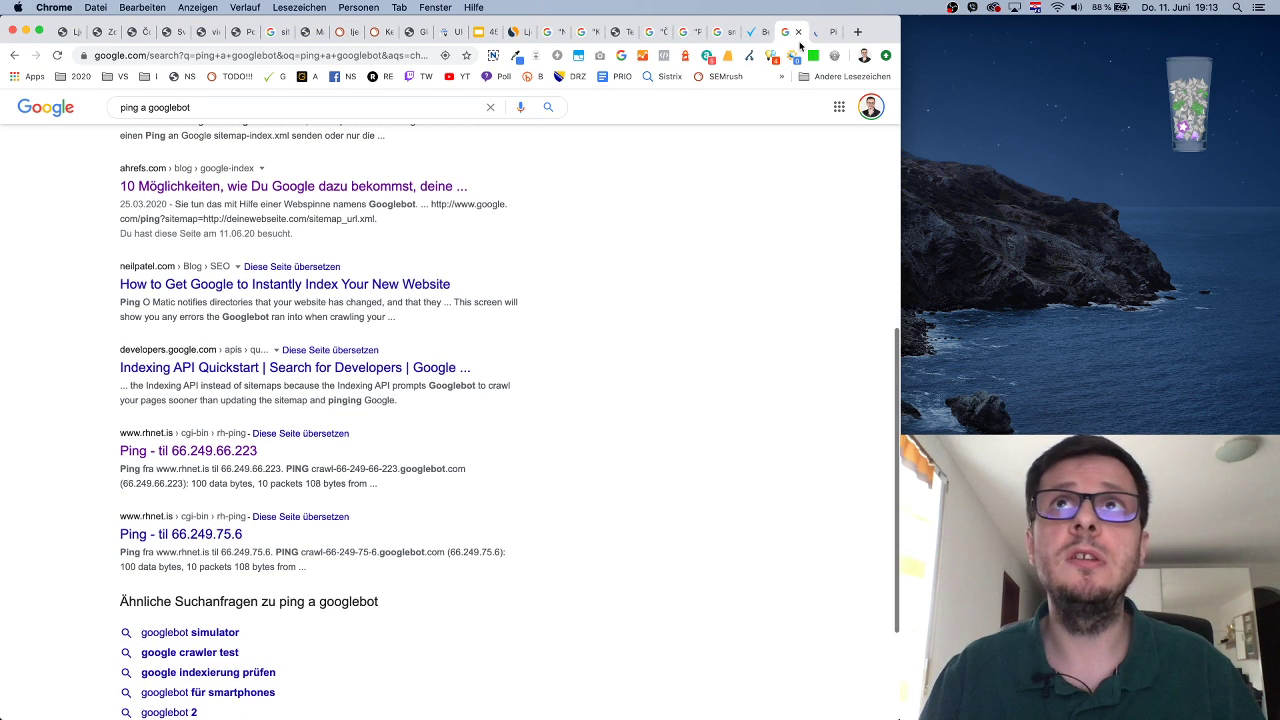
left_click(818, 35)
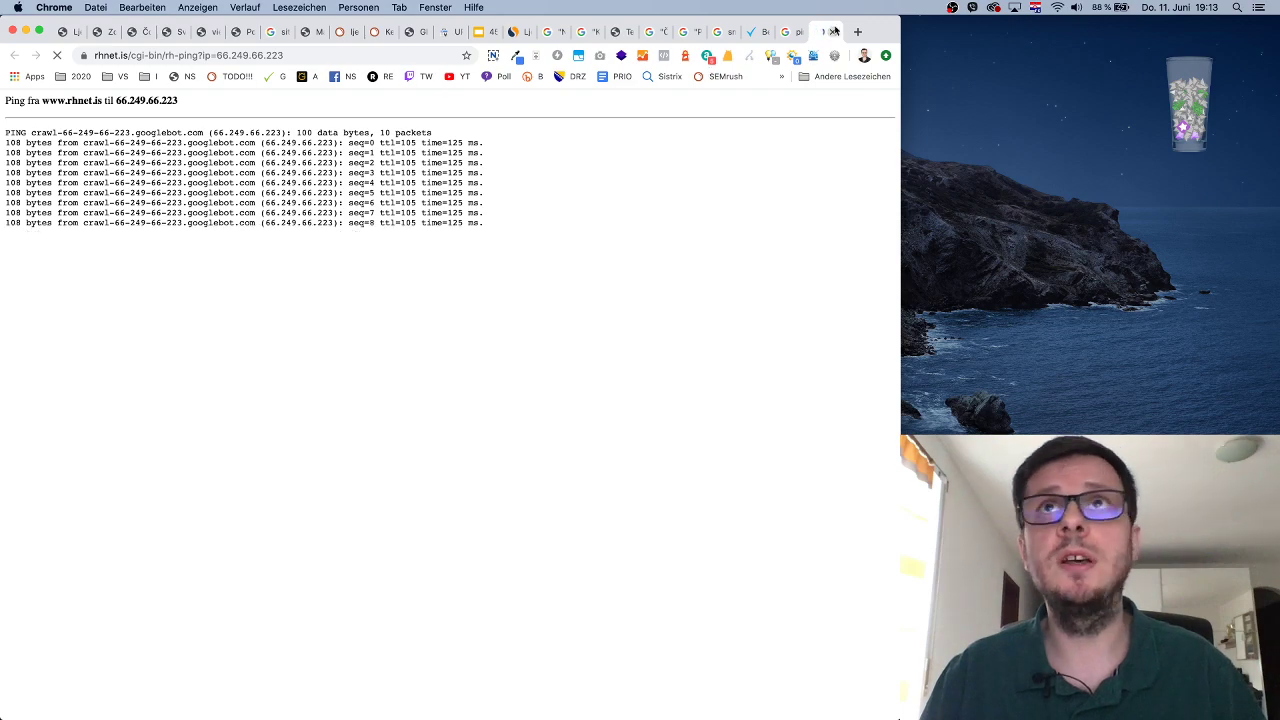
left_click(835, 33)
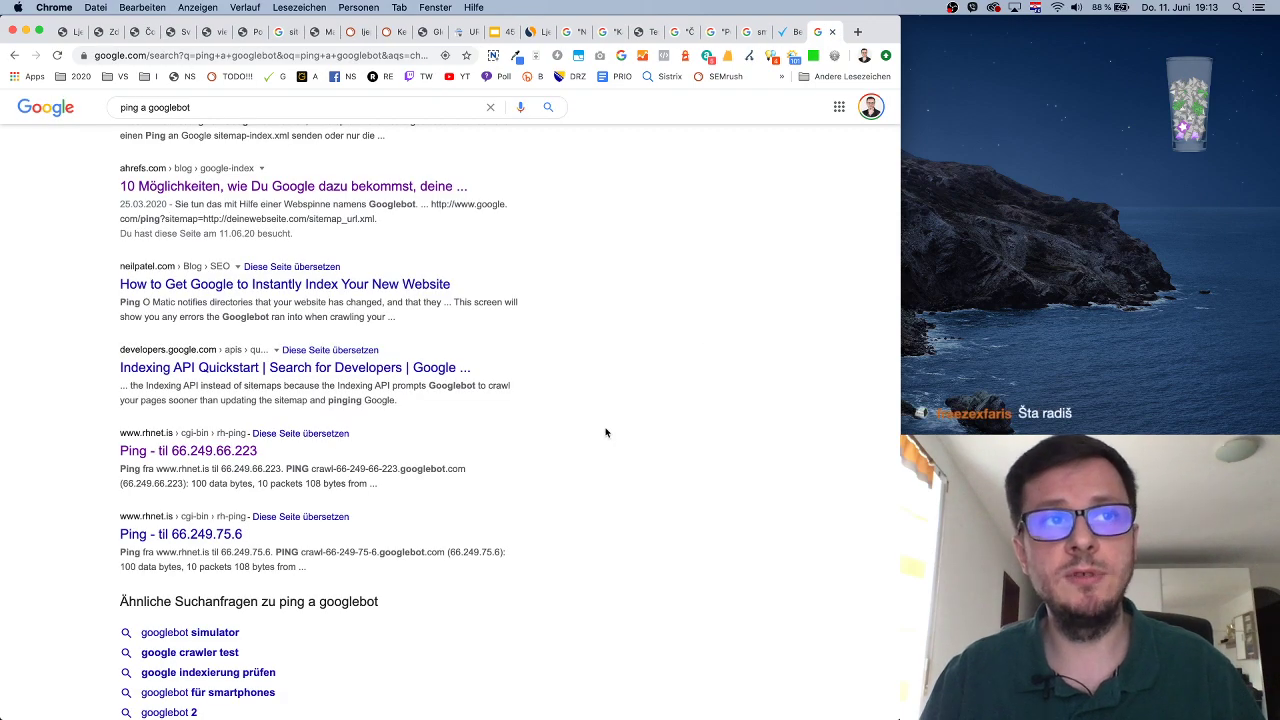
scroll(605, 432, "up", 3)
scroll(605, 432, "up", 8)
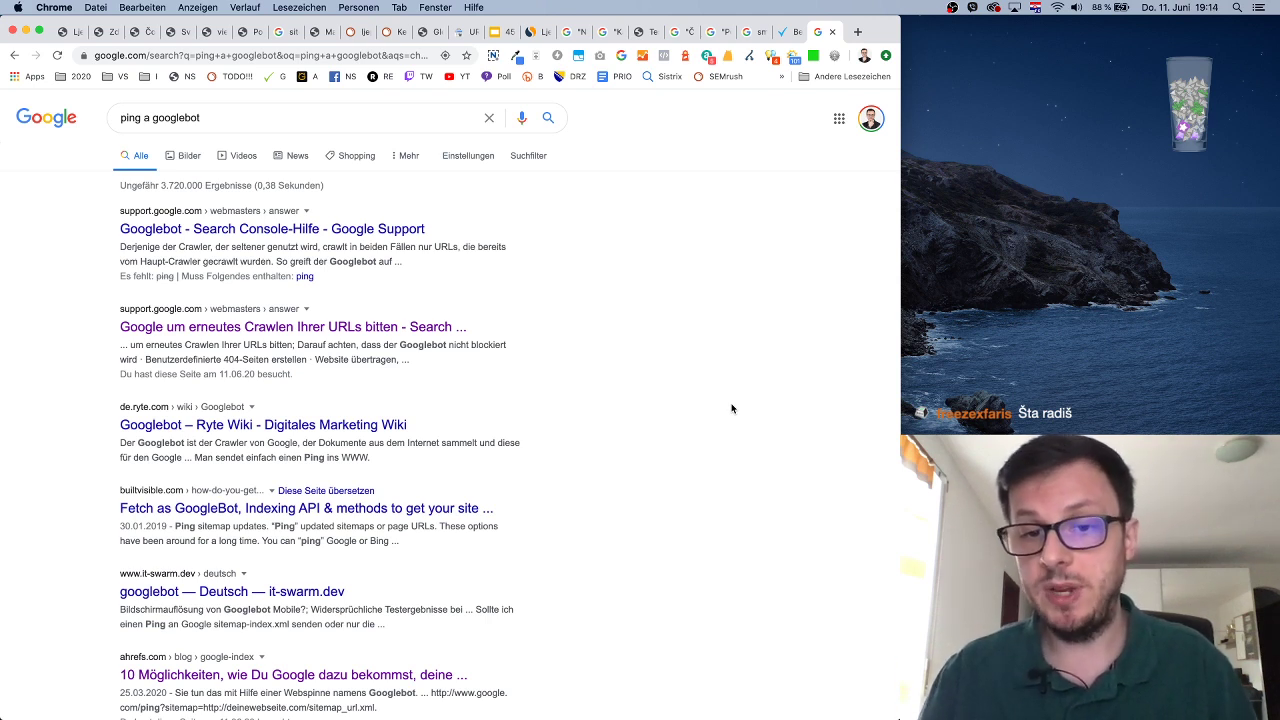
scroll(656, 483, "down", 5)
scroll(656, 483, "up", 3)
scroll(656, 483, "up", 3)
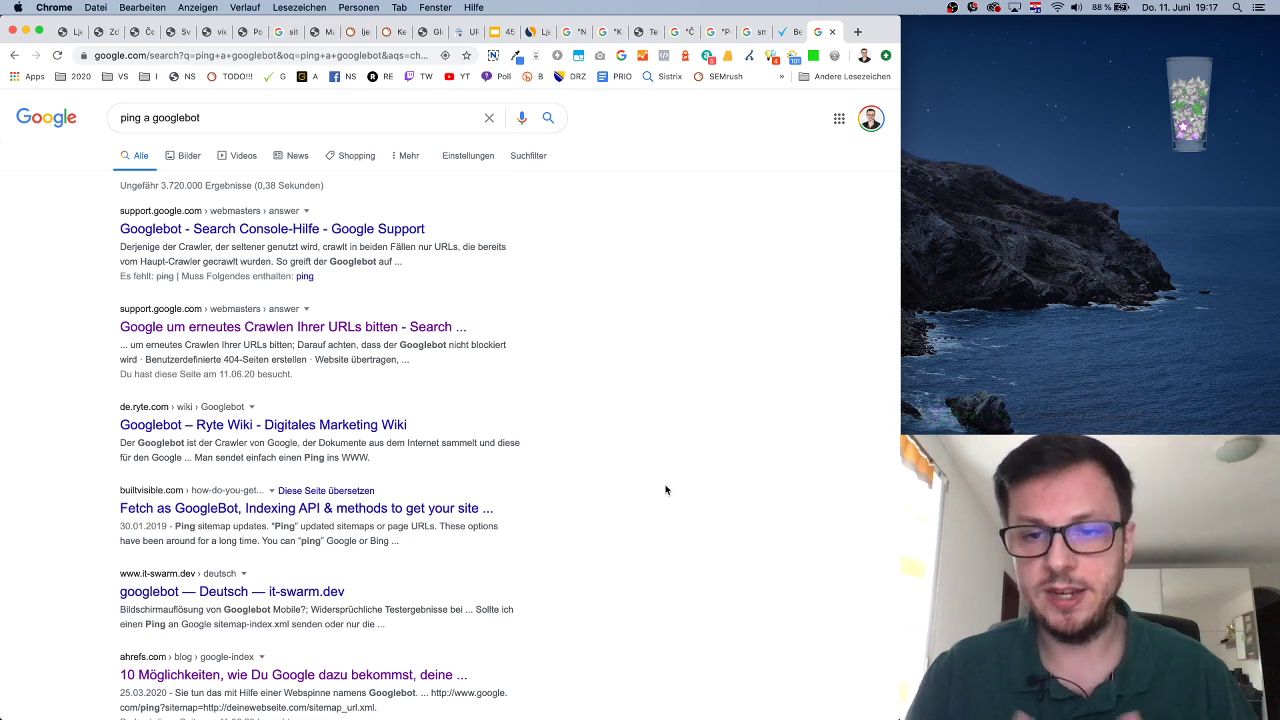
Look through the ljepotaizdravlje.ba homepage, examining its article sections, promo area and footer
left_click(70, 31)
scroll(554, 460, "down", 15)
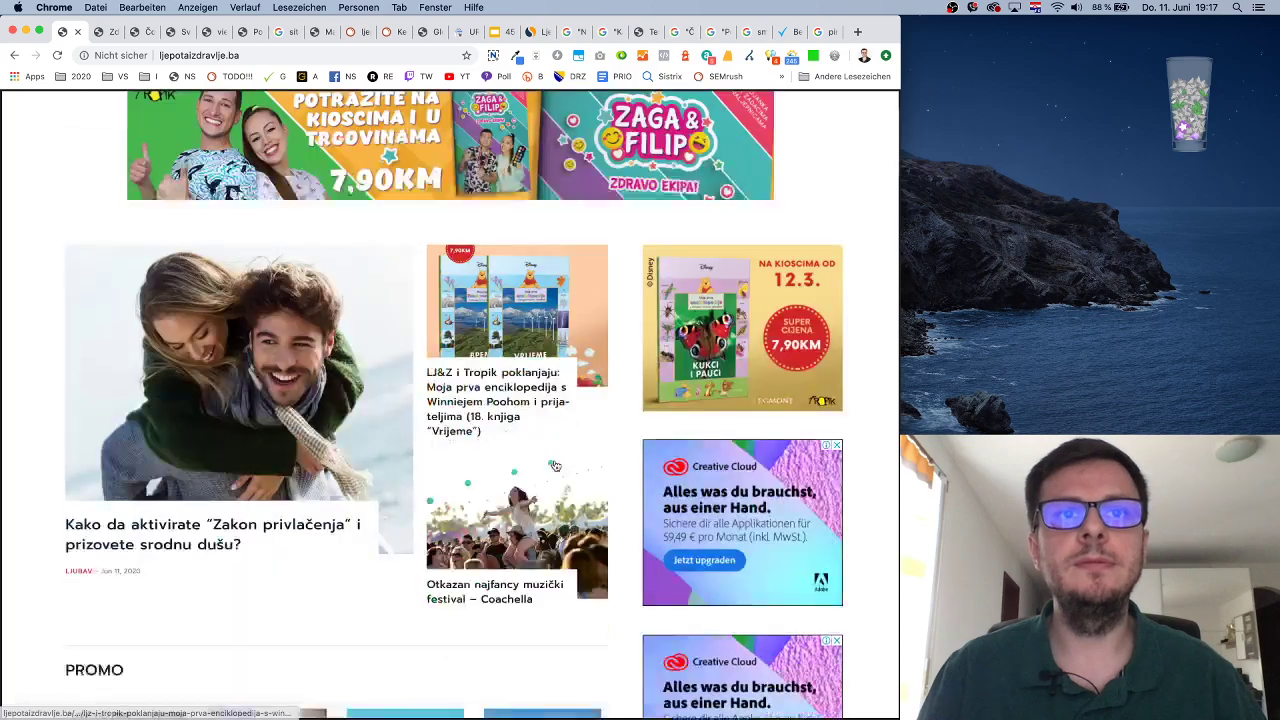
scroll(554, 460, "up", 8)
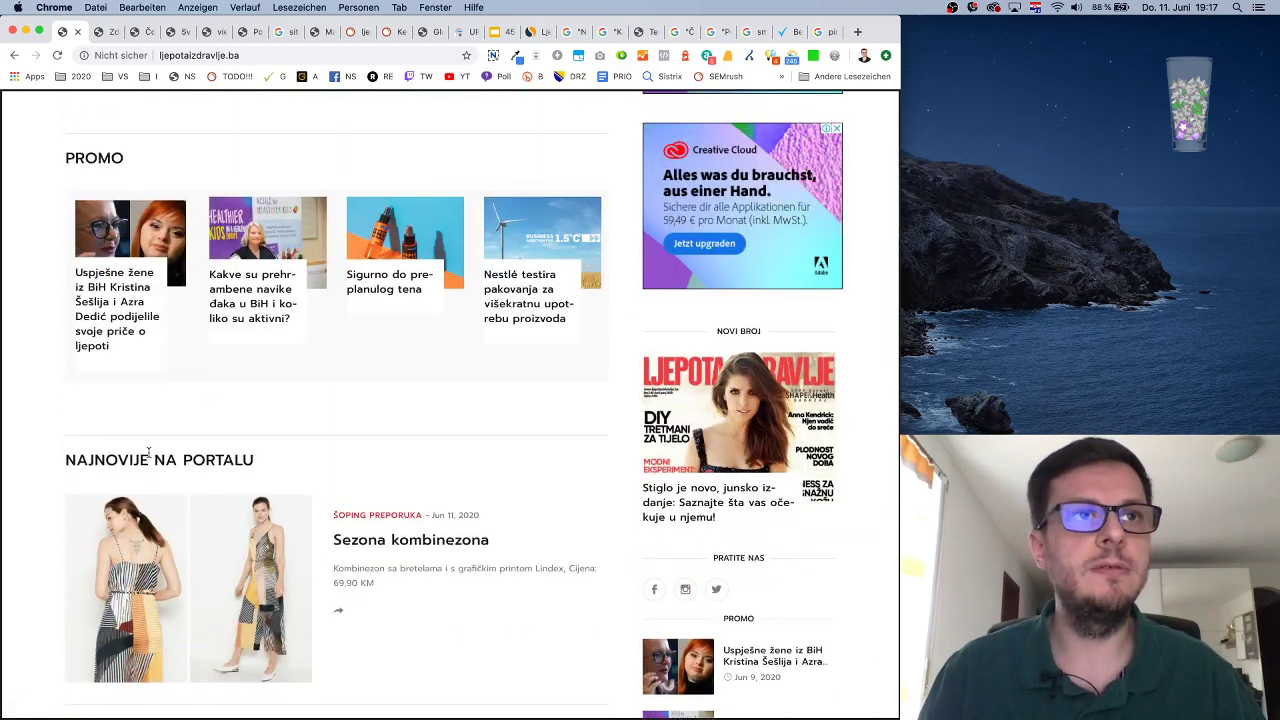
scroll(110, 260, "up", 2)
scroll(110, 270, "up", 7)
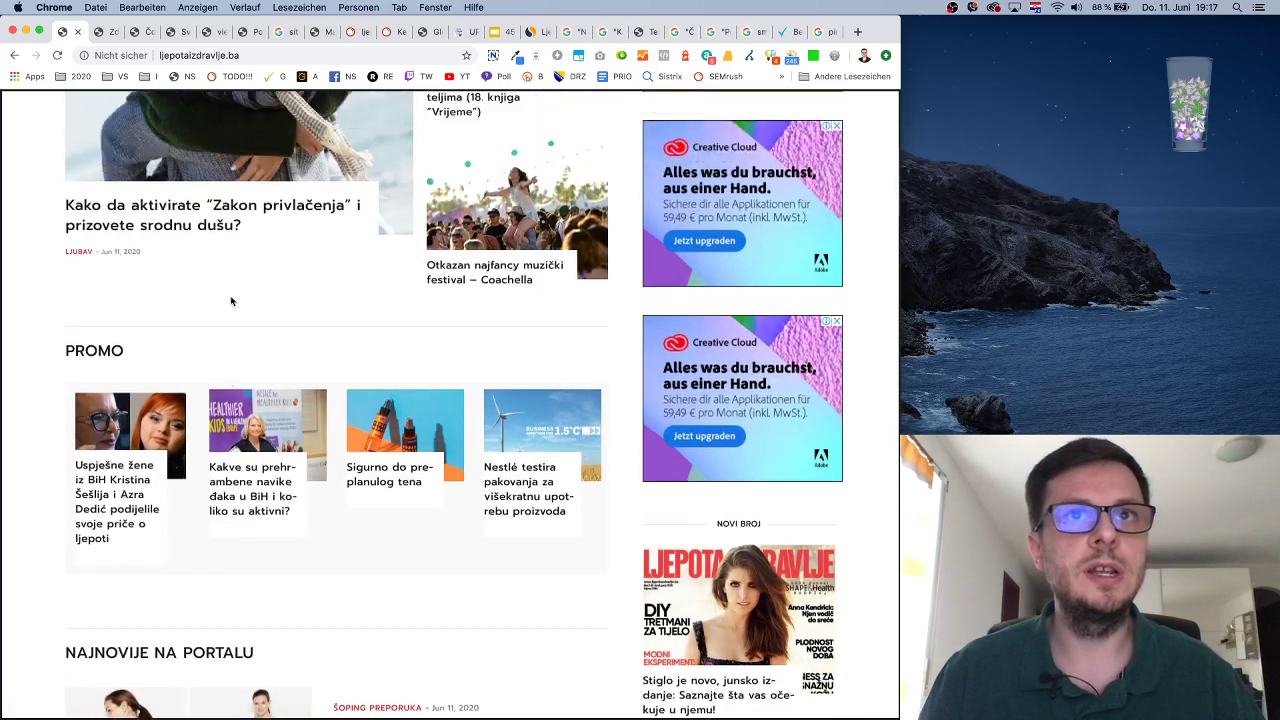
scroll(120, 200, "down", 19)
scroll(120, 199, "up", 5)
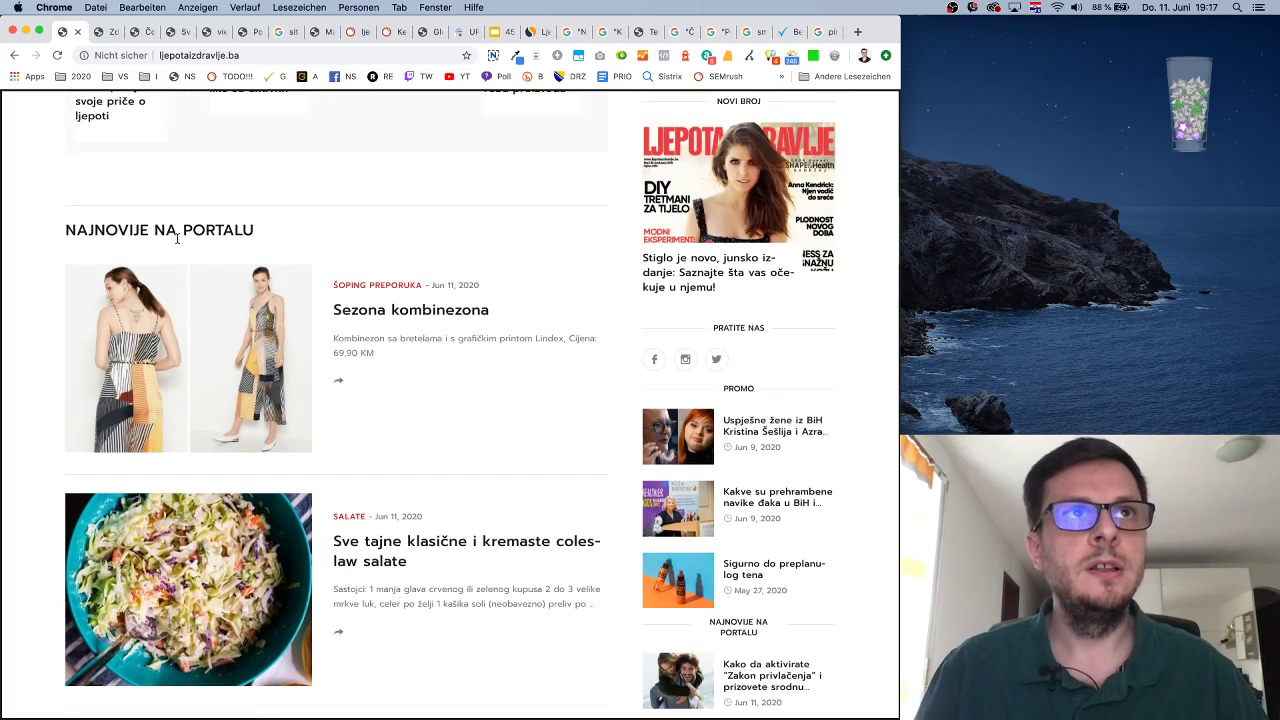
scroll(296, 259, "down", 15)
scroll(296, 259, "down", 9)
scroll(294, 257, "up", 6)
scroll(263, 360, "down", 6)
scroll(506, 380, "down", 8)
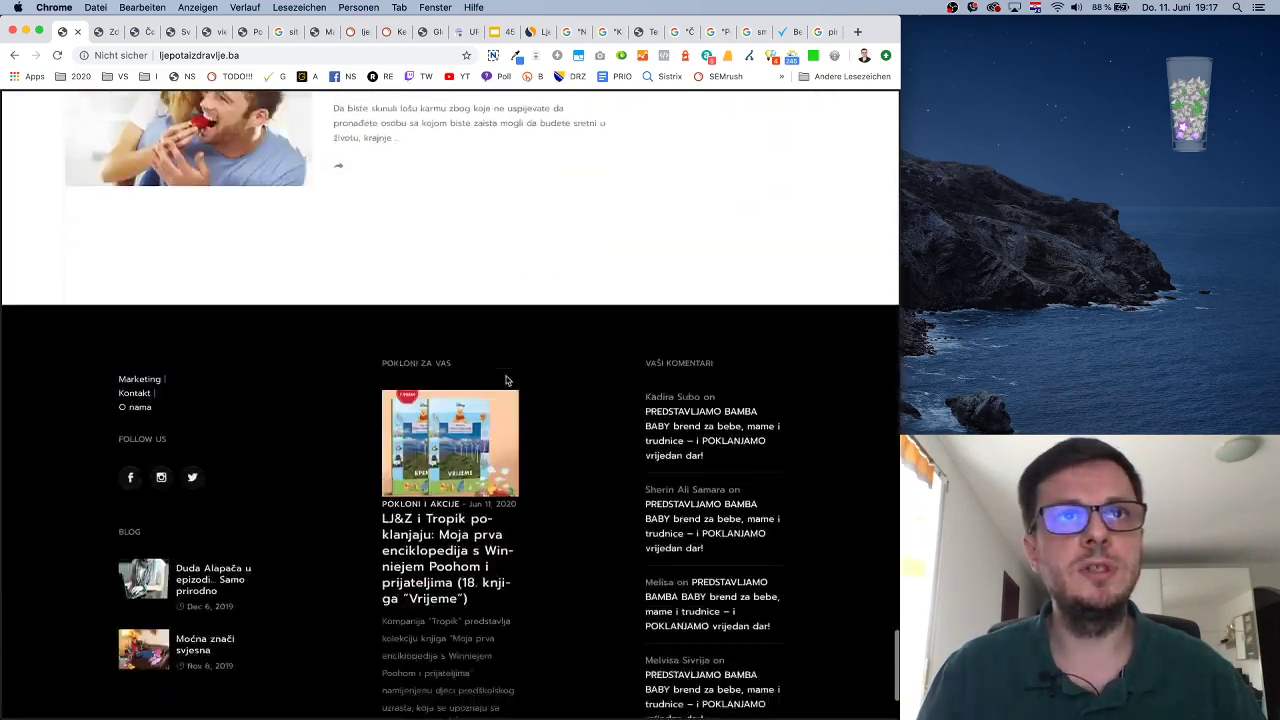
scroll(506, 380, "up", 14)
scroll(506, 380, "up", 15)
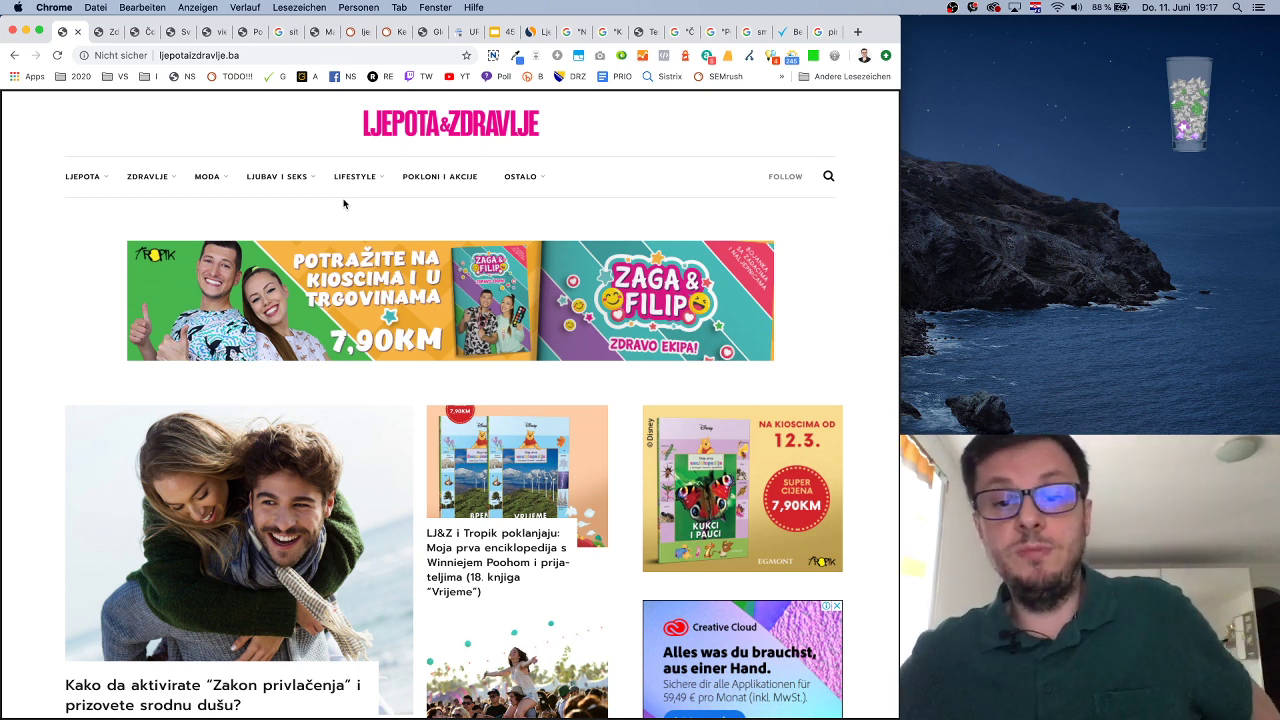
scroll(717, 129, "down", 1)
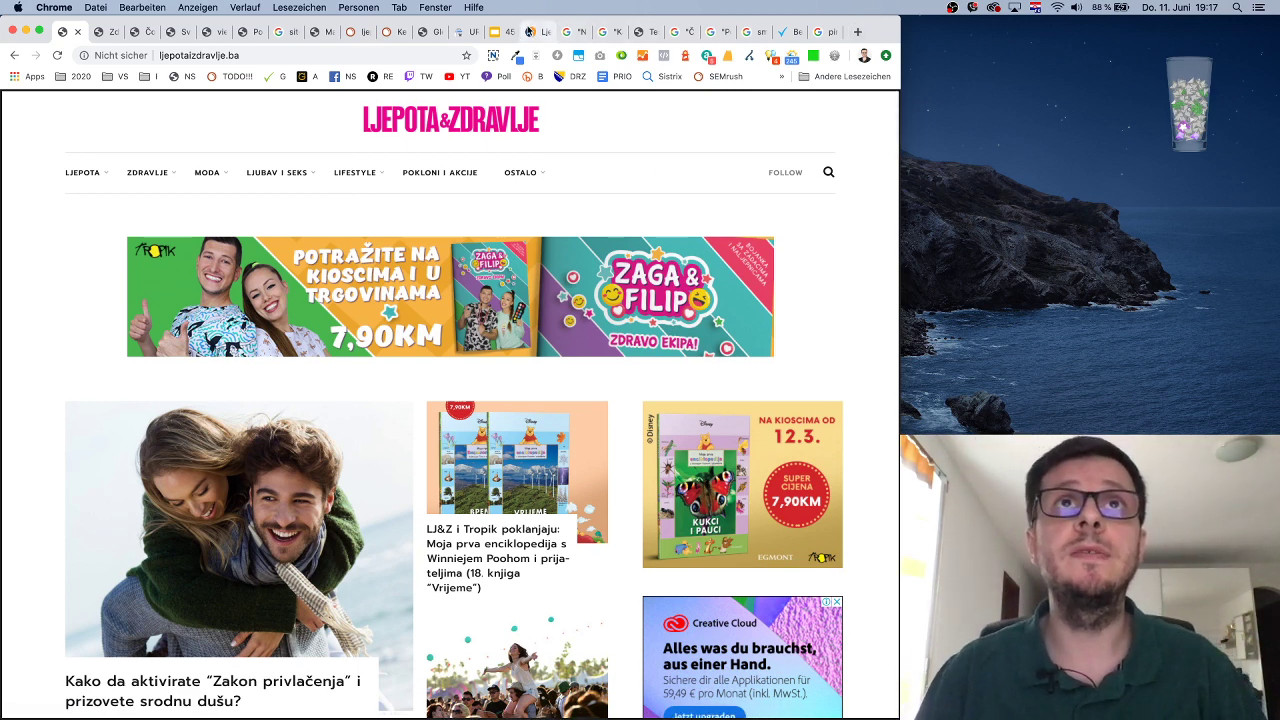
Look up the traffic overview for klix.ba on SimilarWeb
left_click(535, 31)
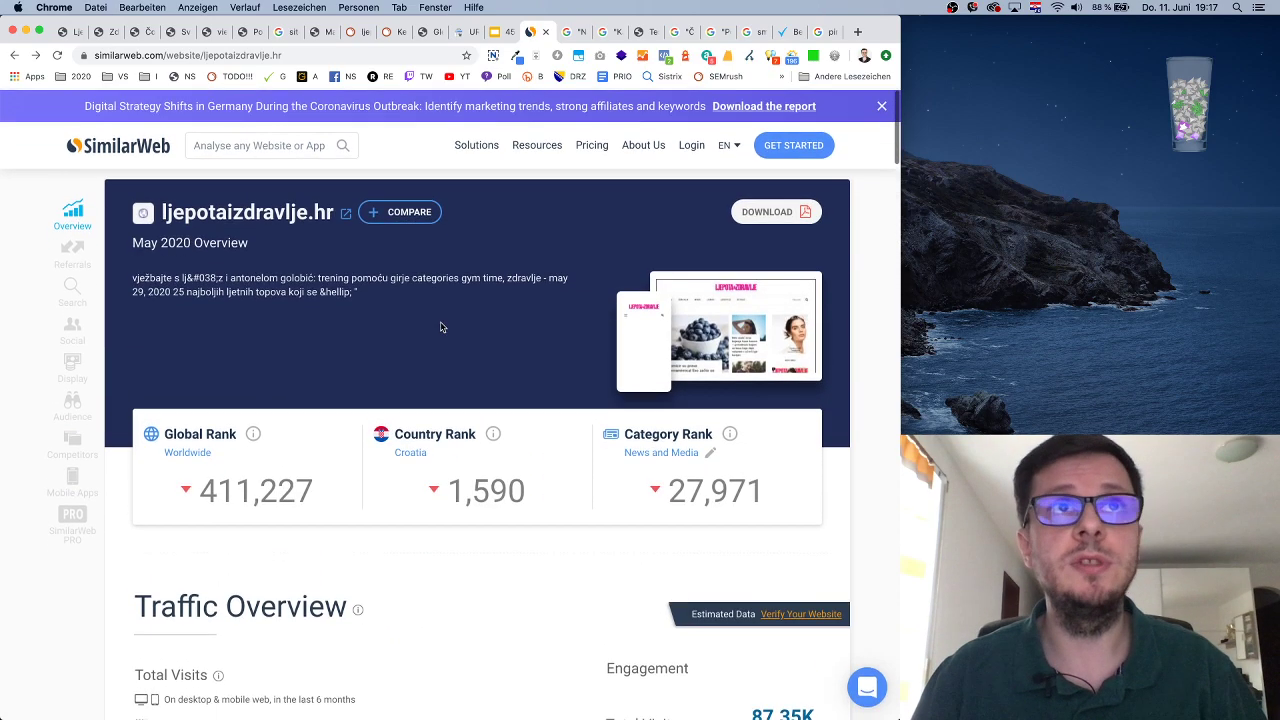
left_click(235, 150)
type("klix")
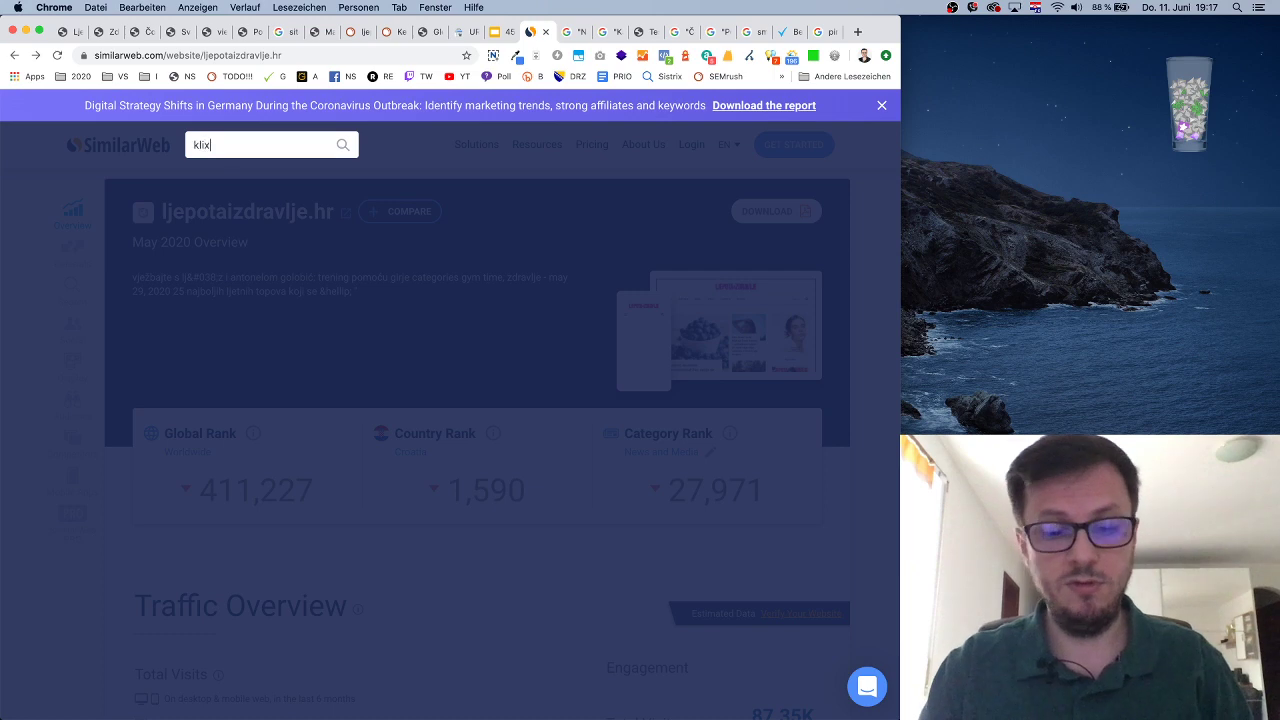
type(".ba")
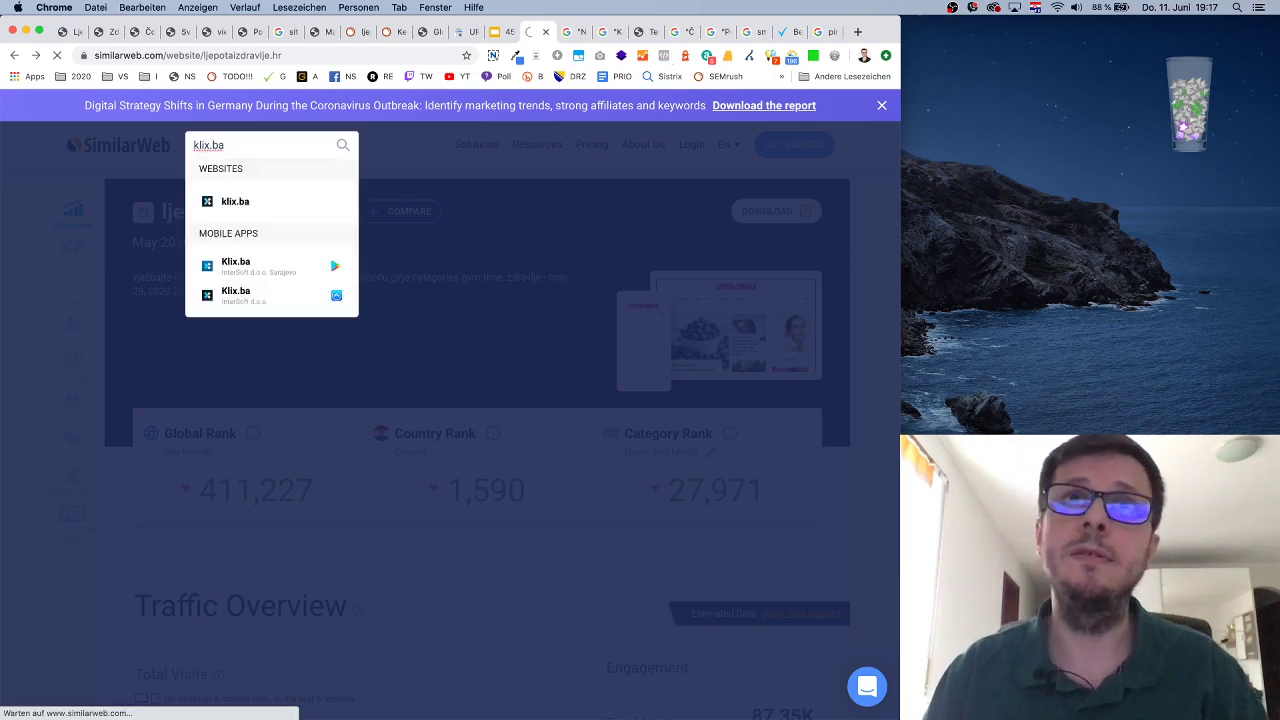
key("Return")
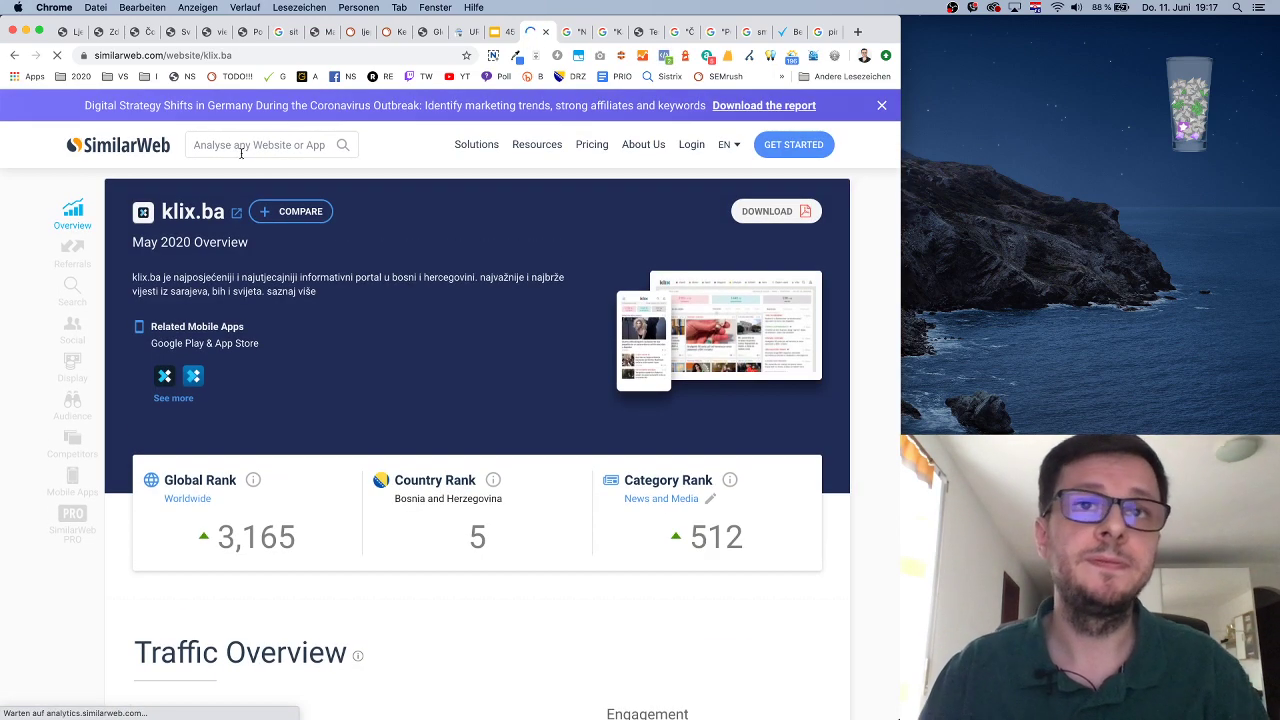
Examine klix.ba's traffic sources and referrals in its SimilarWeb overview
scroll(414, 467, "down", 1)
scroll(414, 467, "down", 20)
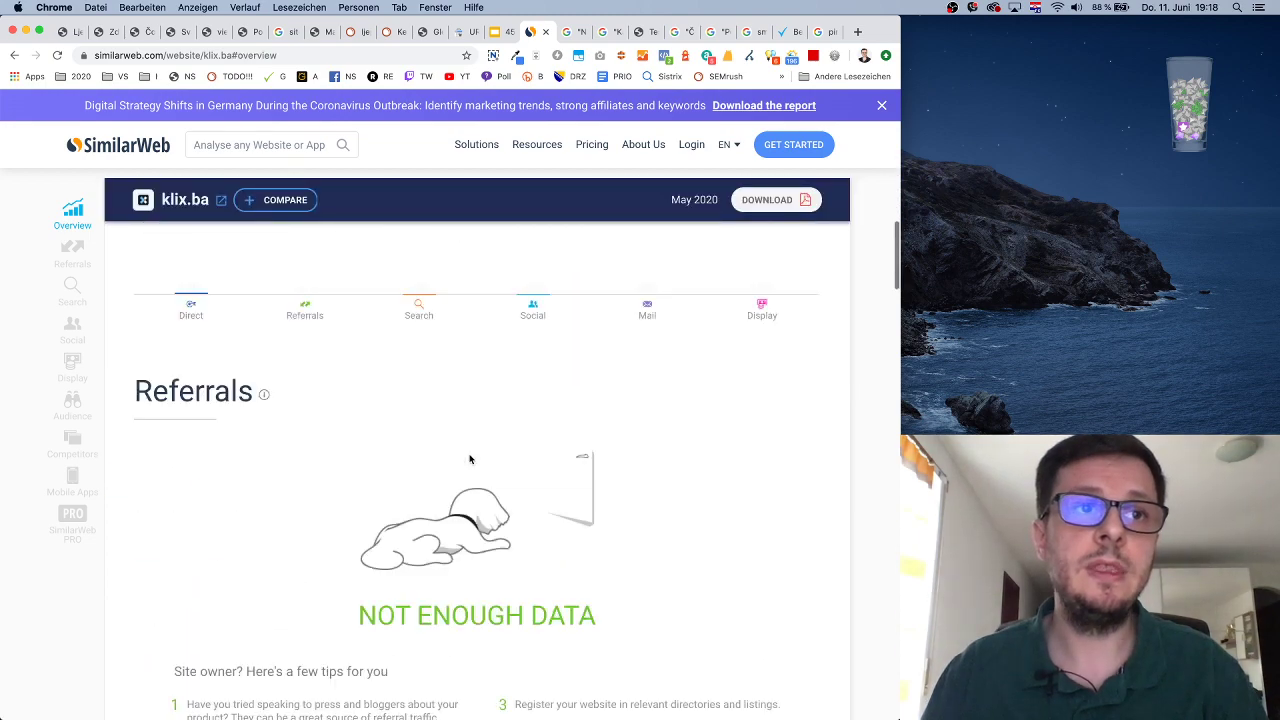
scroll(469, 455, "down", 4)
scroll(469, 457, "up", 8)
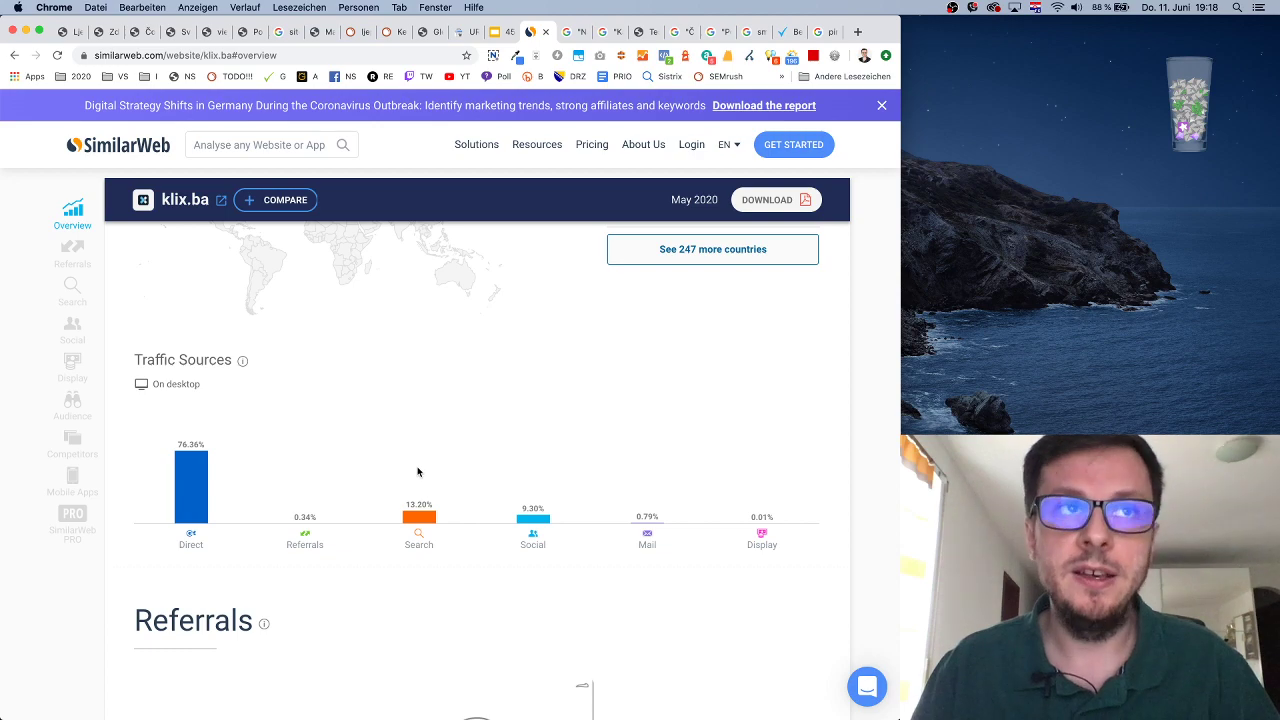
scroll(417, 460, "up", 10)
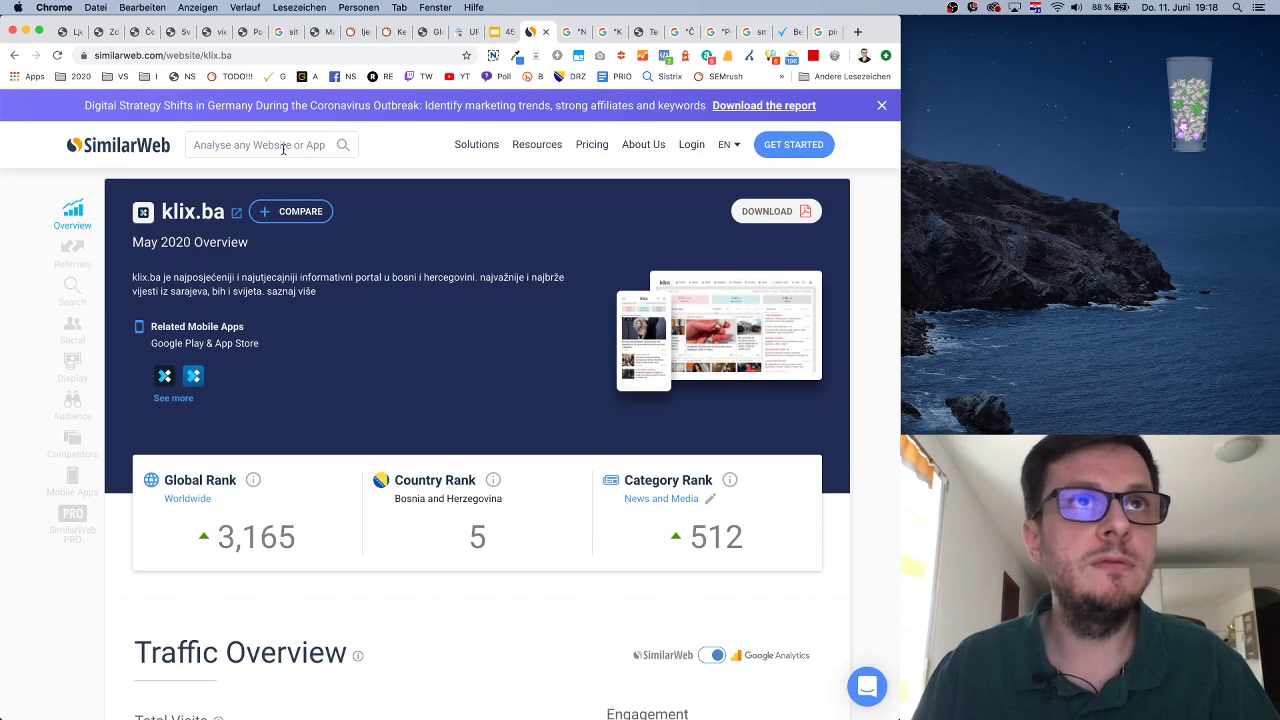
Look up olx.ba on SimilarWeb and examine how its desktop traffic sources are distributed
left_click(283, 147)
type("olx.ba")
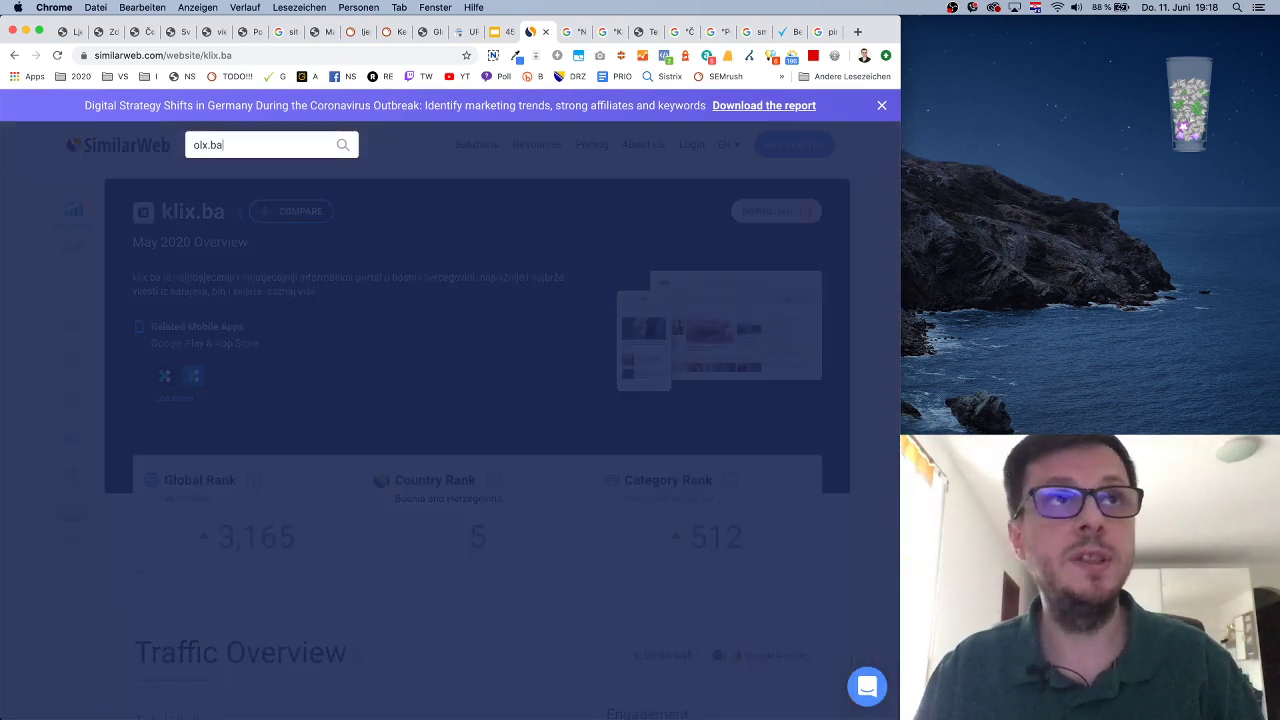
key("Return")
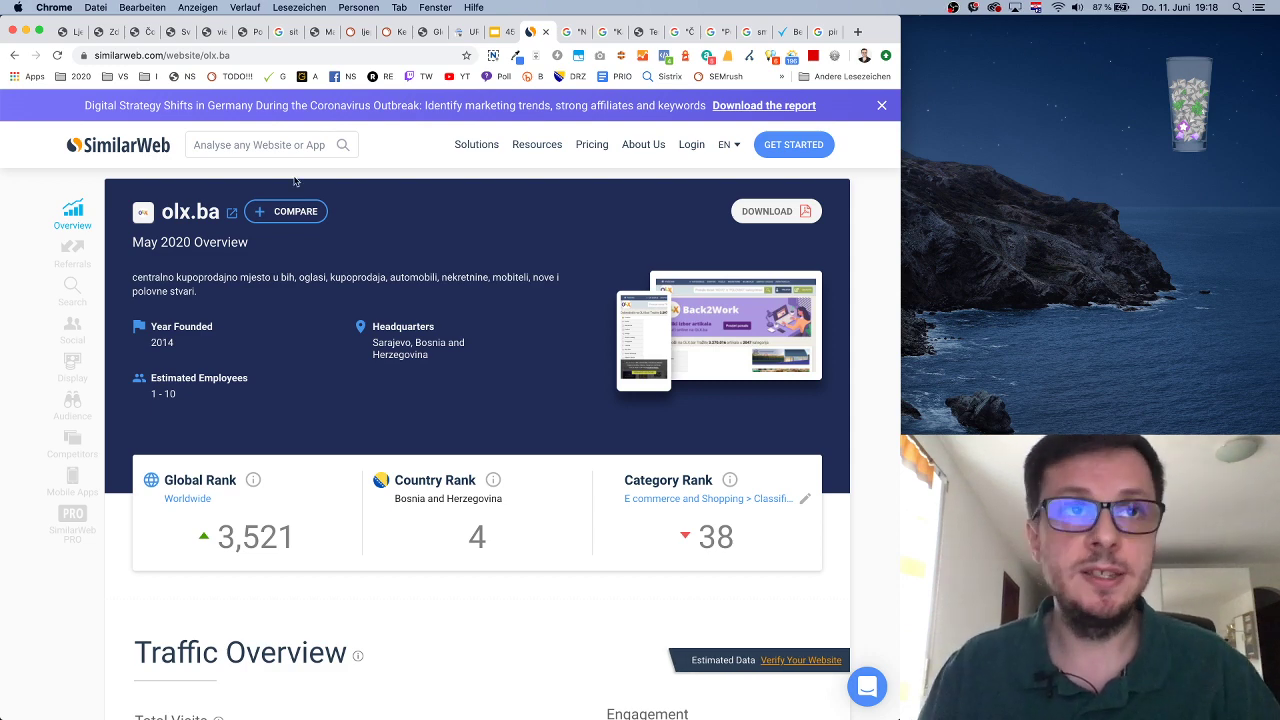
scroll(474, 420, "down", 10)
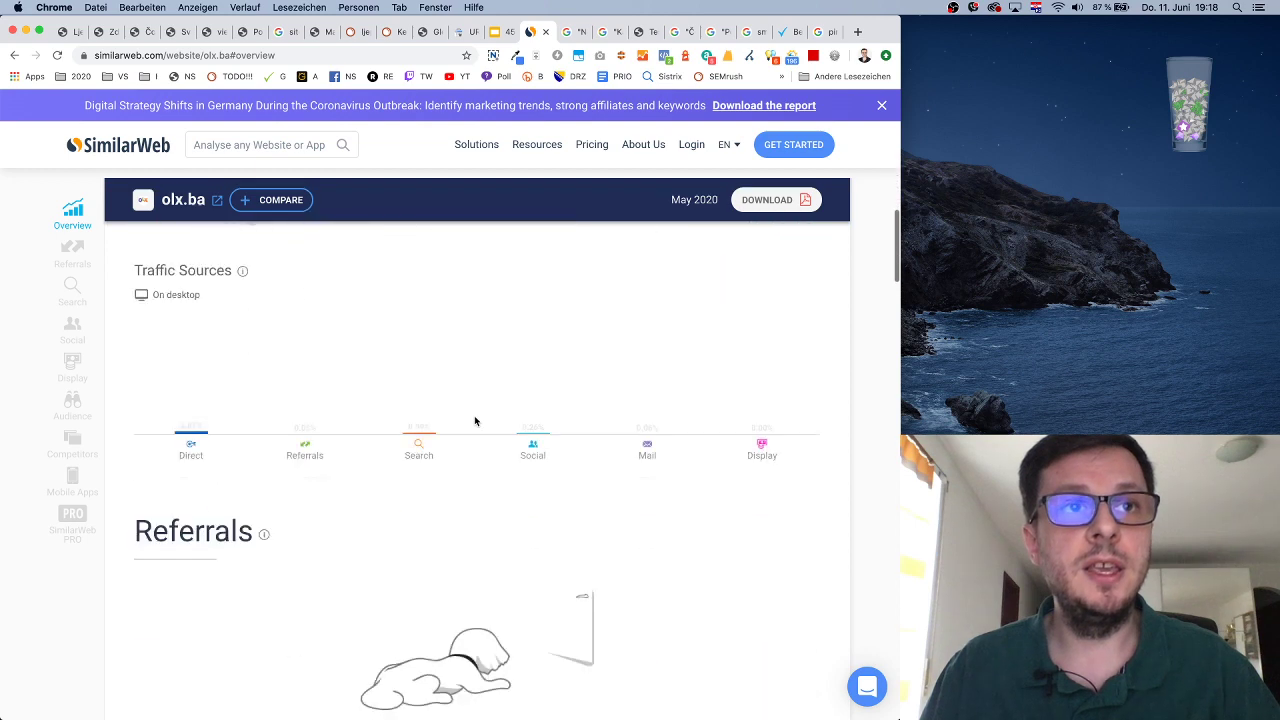
scroll(474, 420, "down", 2)
scroll(383, 423, "up", 1)
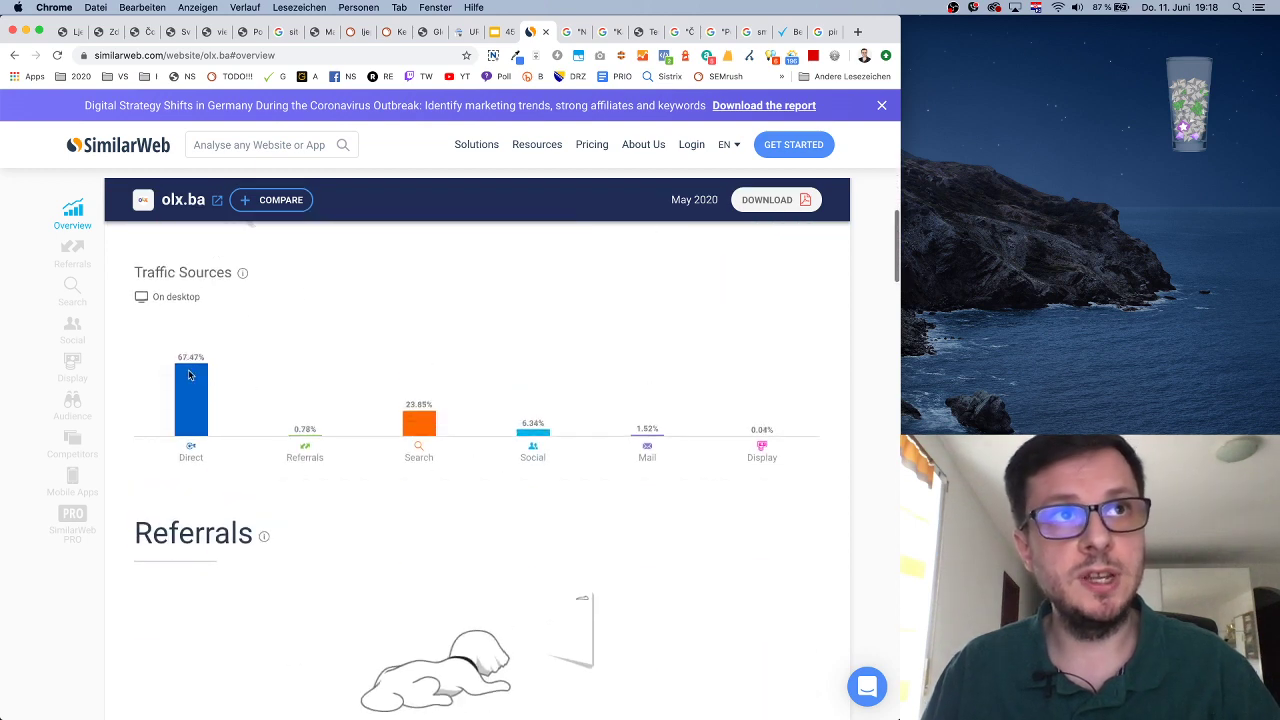
scroll(320, 470, "up", 1)
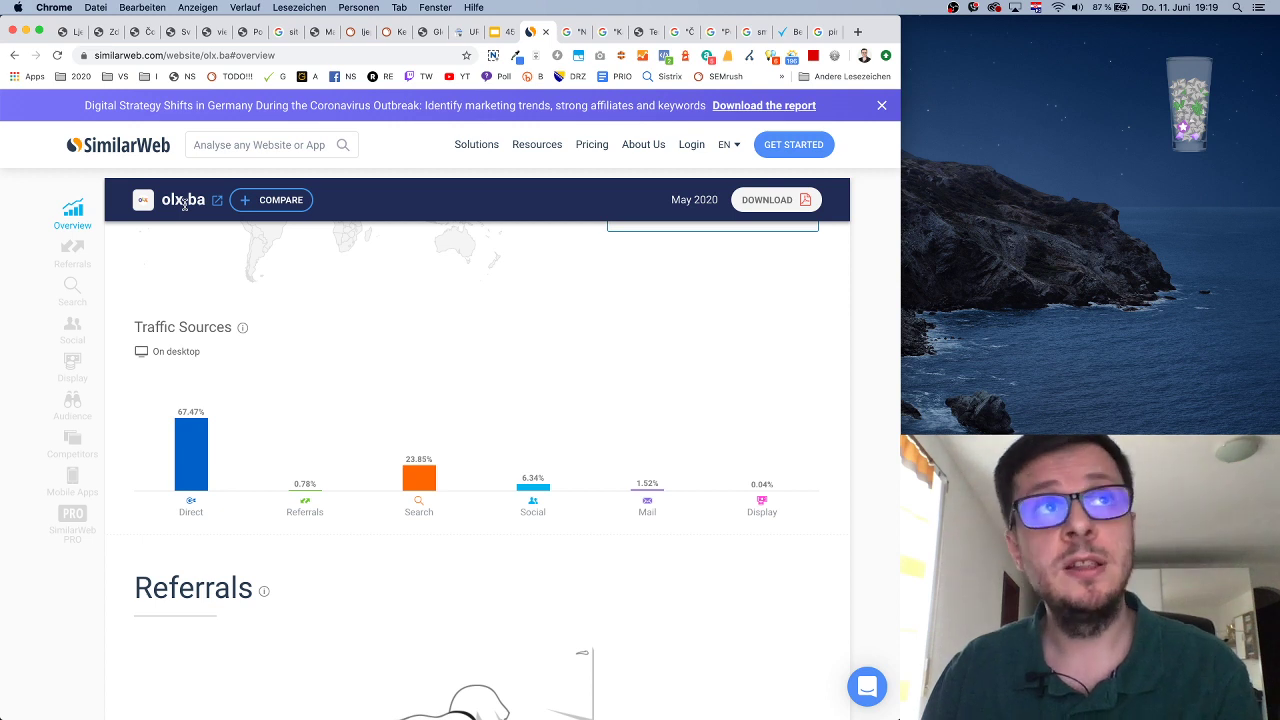
scroll(184, 204, "down", 1)
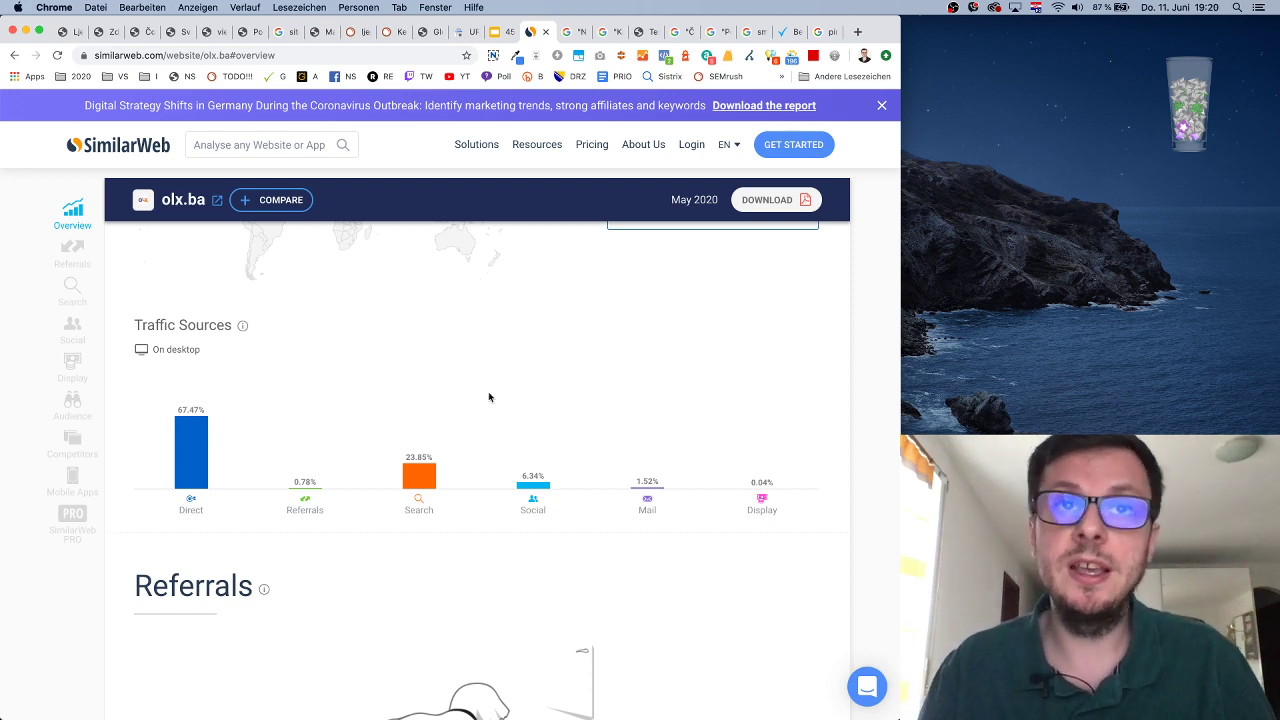
scroll(597, 516, "up", 10)
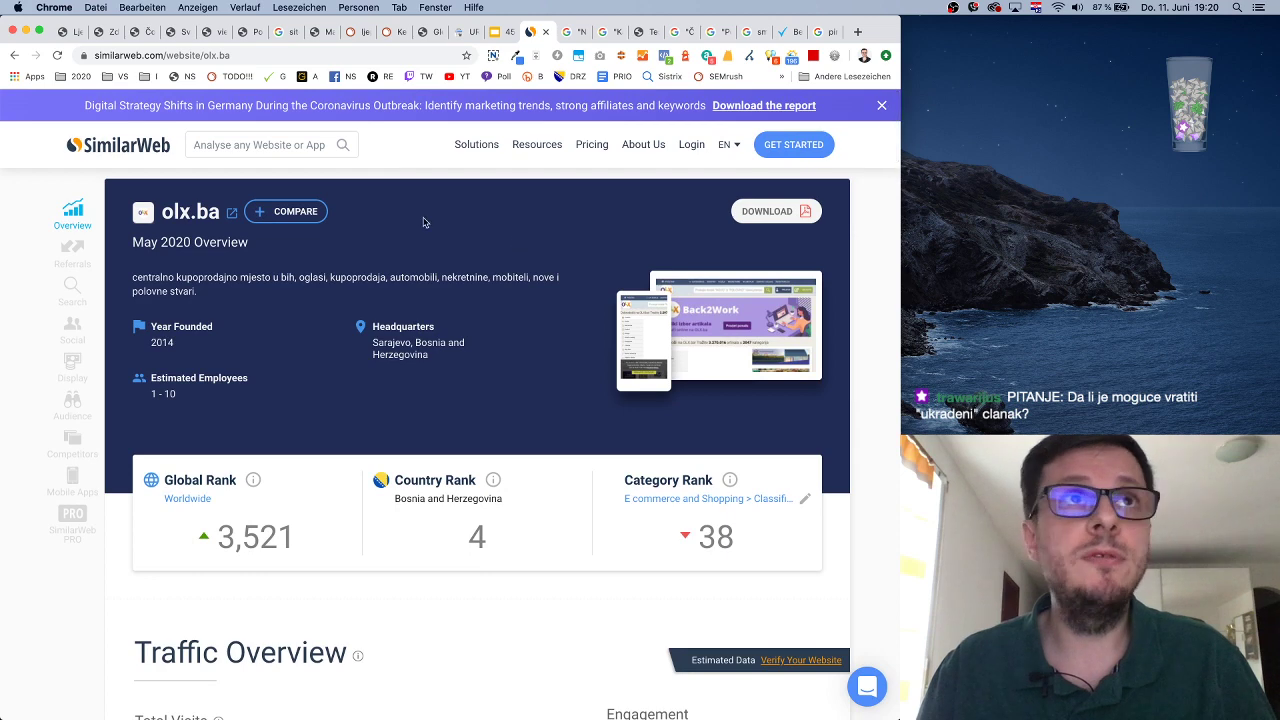
Open the Al Jazeera Balkans search results page for "wip" in a new tab and copy the domain balkans.aljazeera.net from its address
left_click(311, 146)
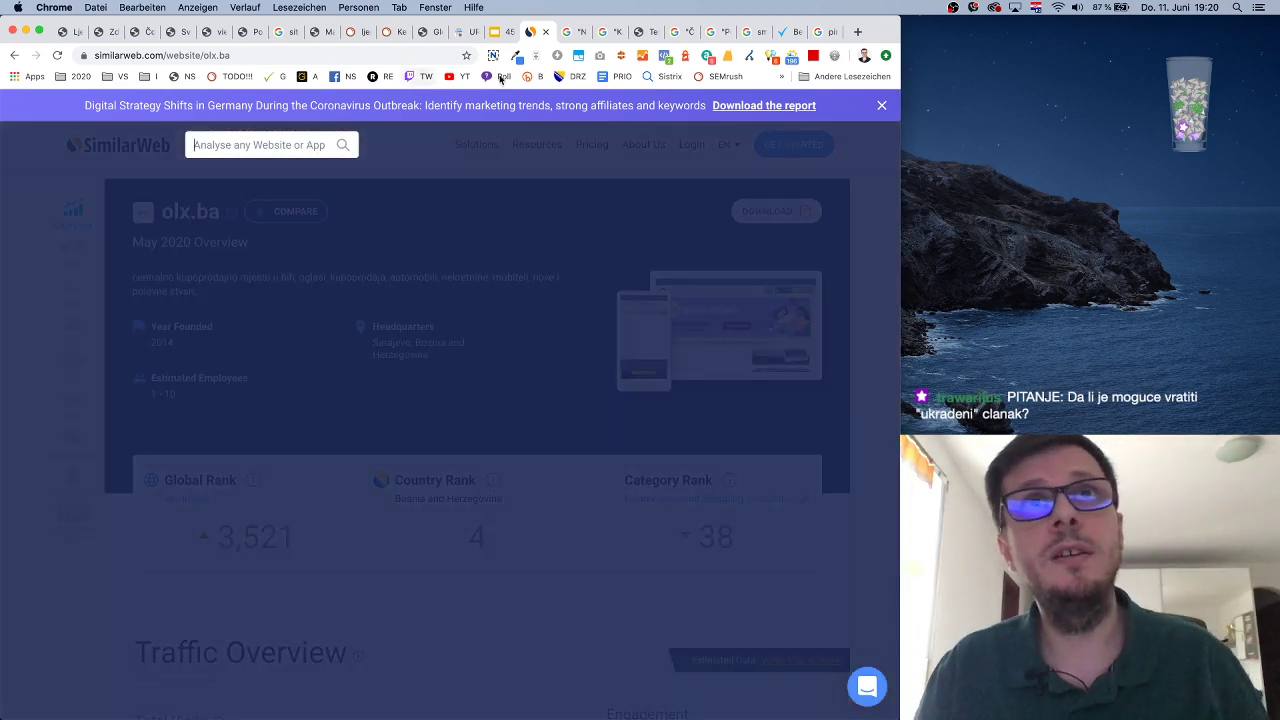
left_click(858, 33)
type("alj")
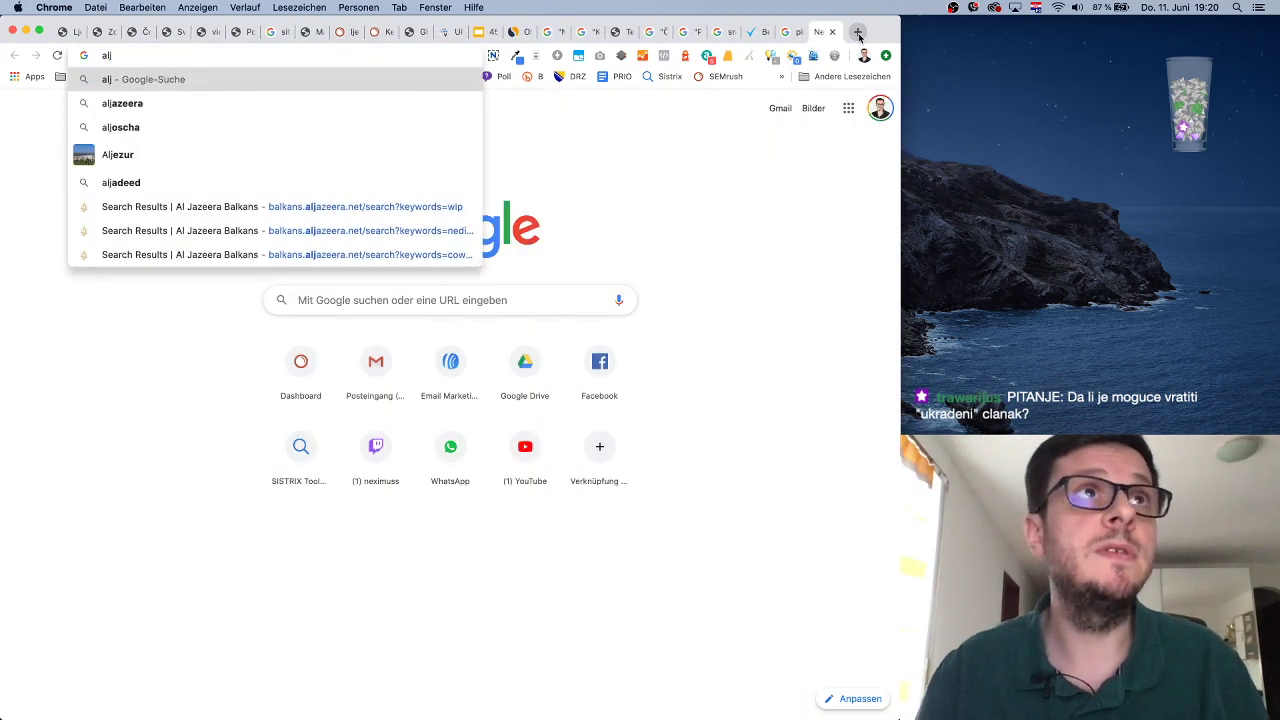
key("Down")
key("Down")
key("Down")
key("Down")
key("Return")
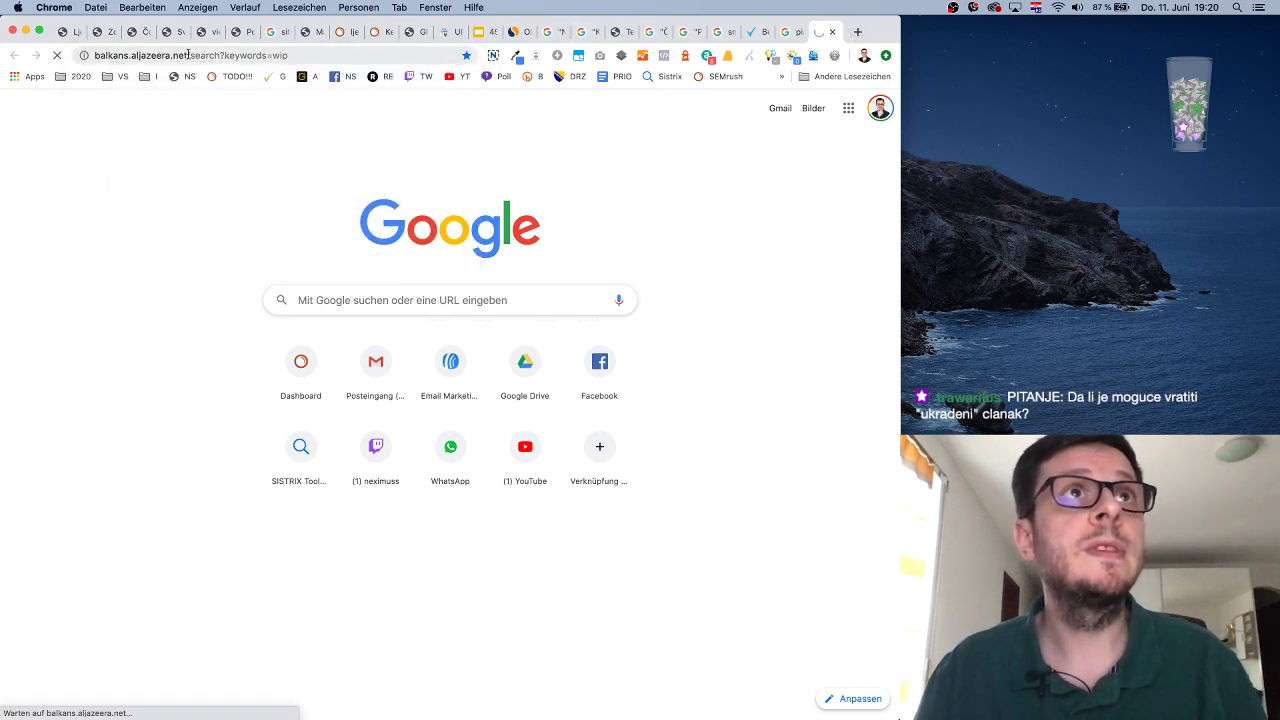
left_click_drag(187, 55, 89, 57)
key("super+c")
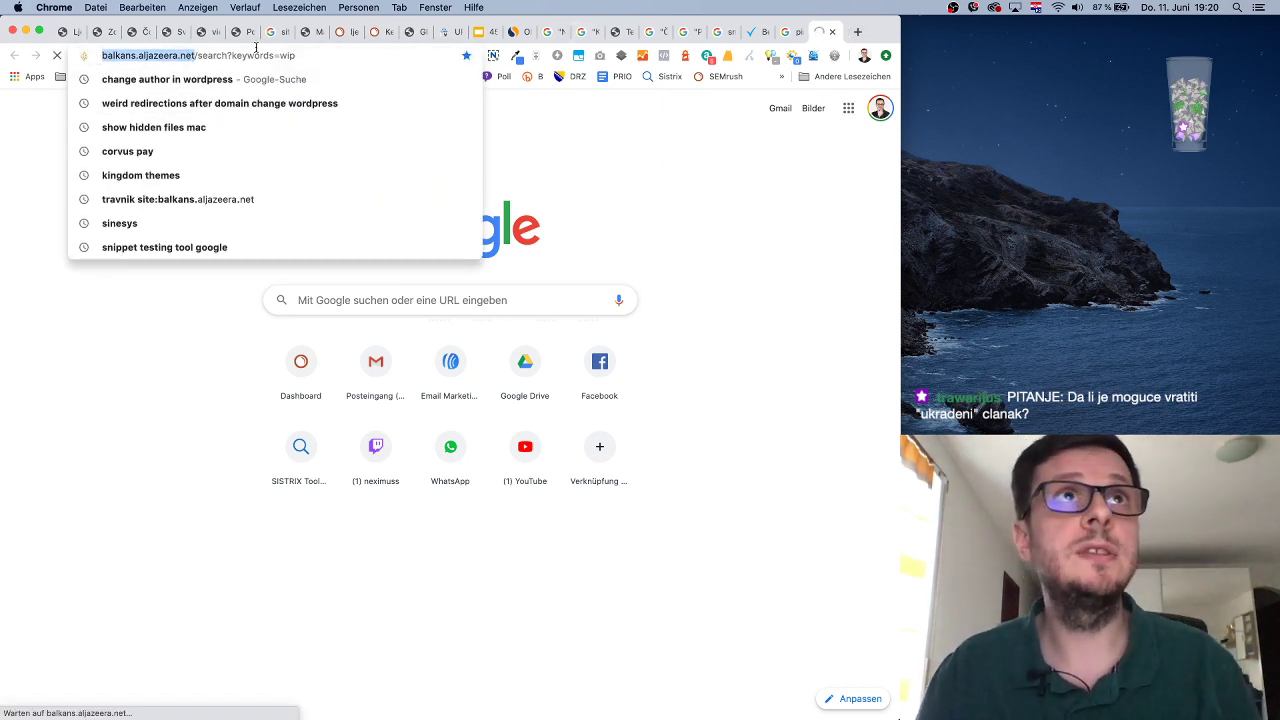
left_click(347, 33)
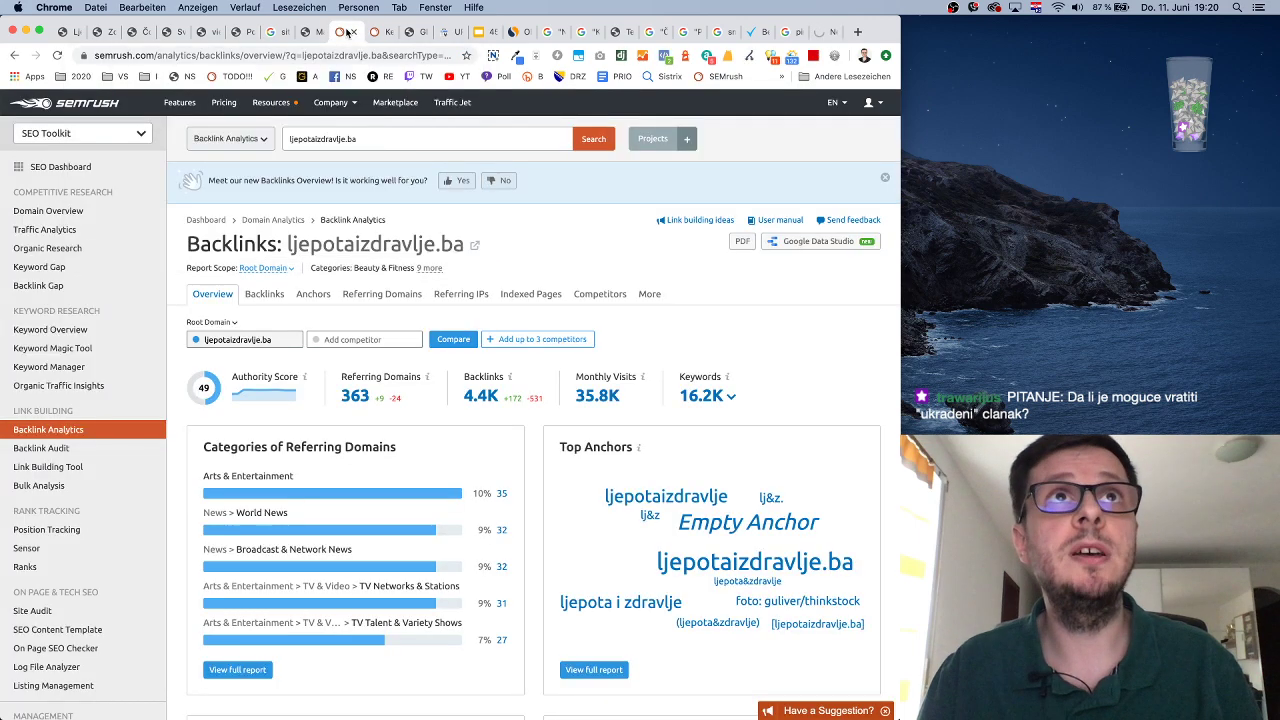
left_click(383, 31)
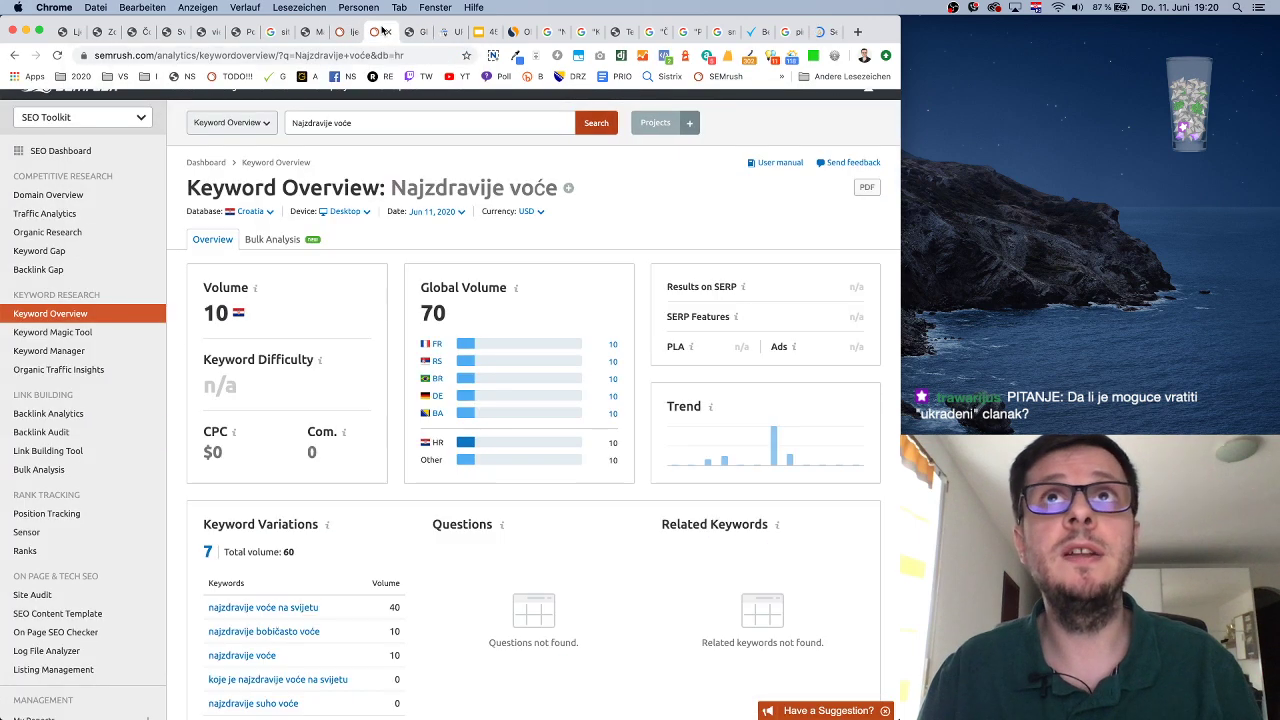
left_click(515, 31)
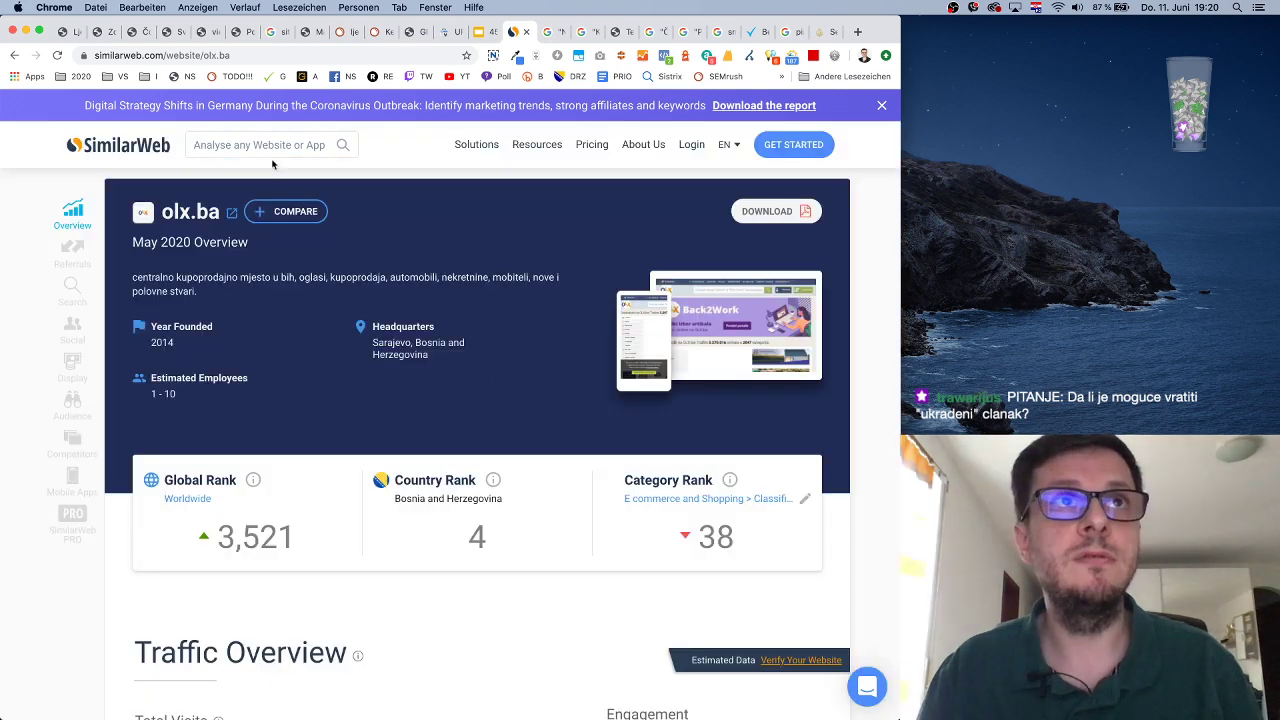
left_click(273, 148)
key("super+v")
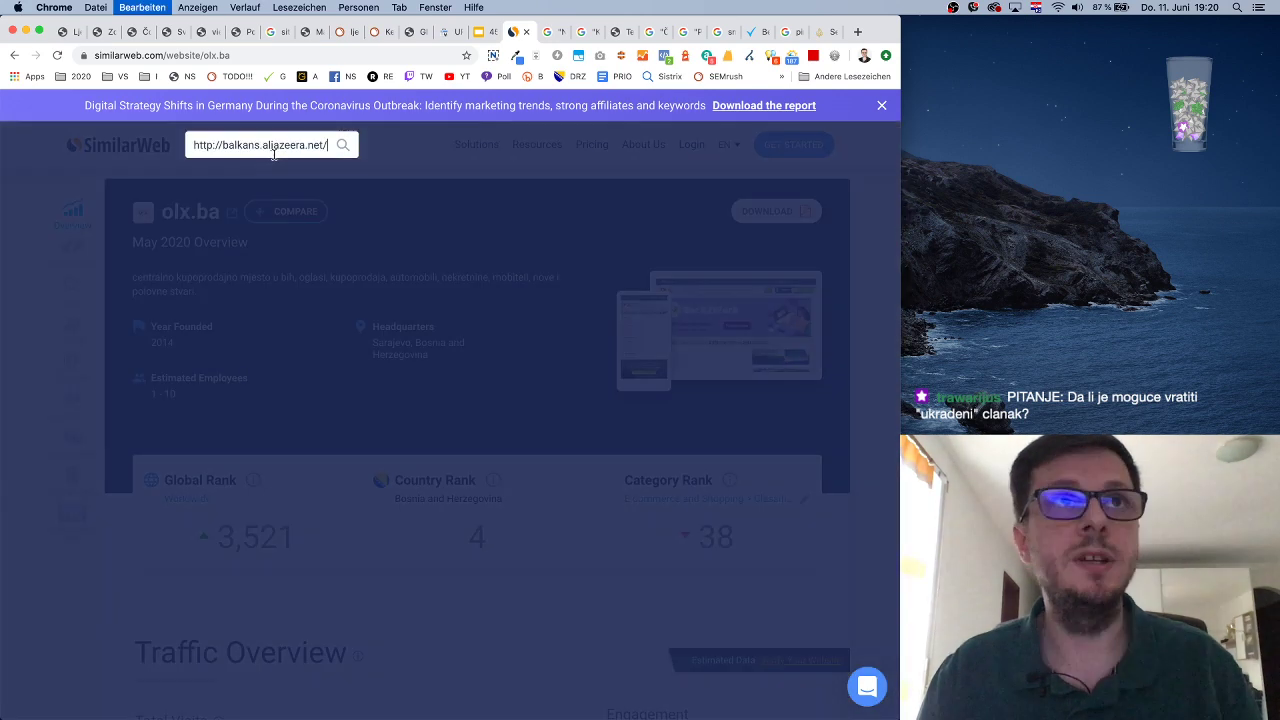
key("Return")
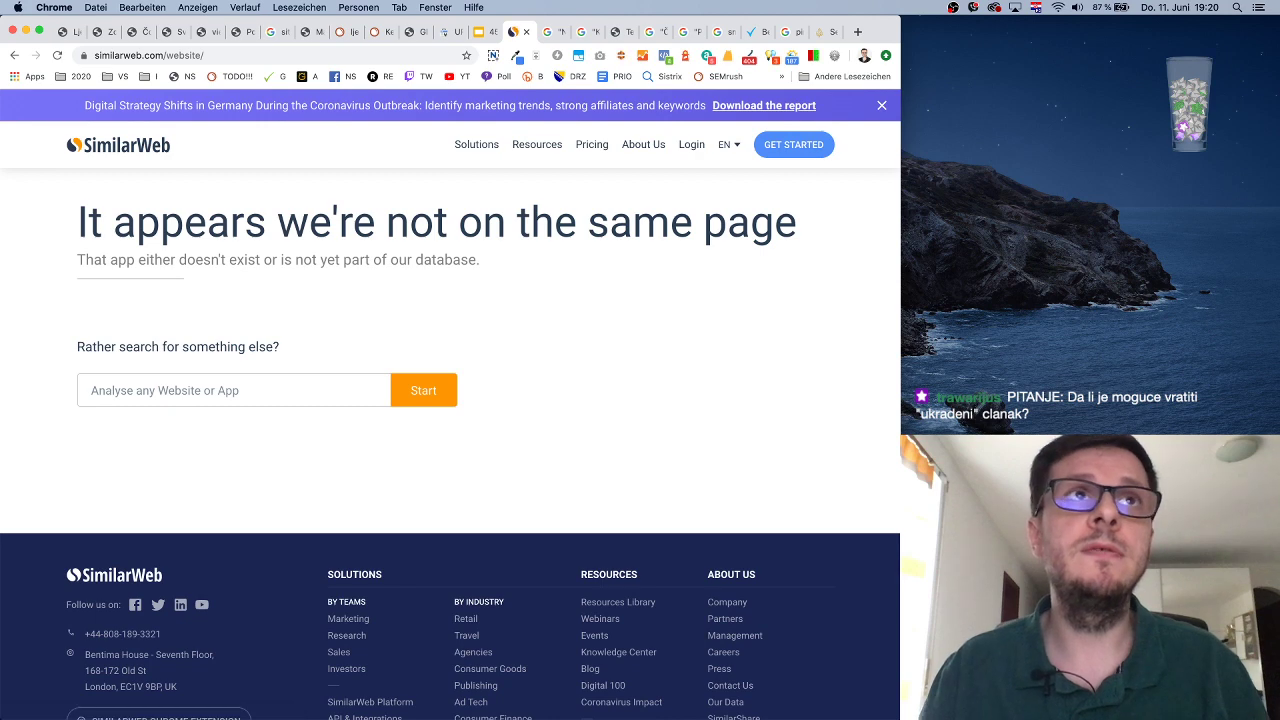
left_click(11, 55)
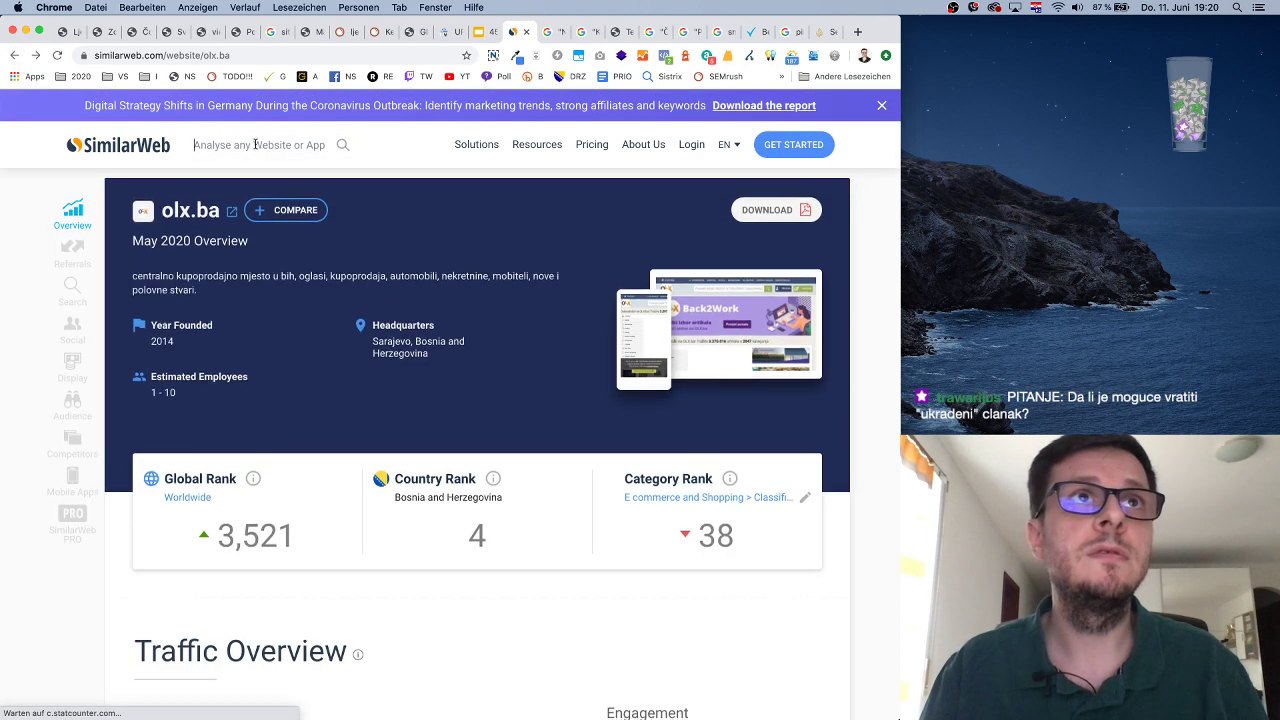
left_click(255, 145)
key("super+v")
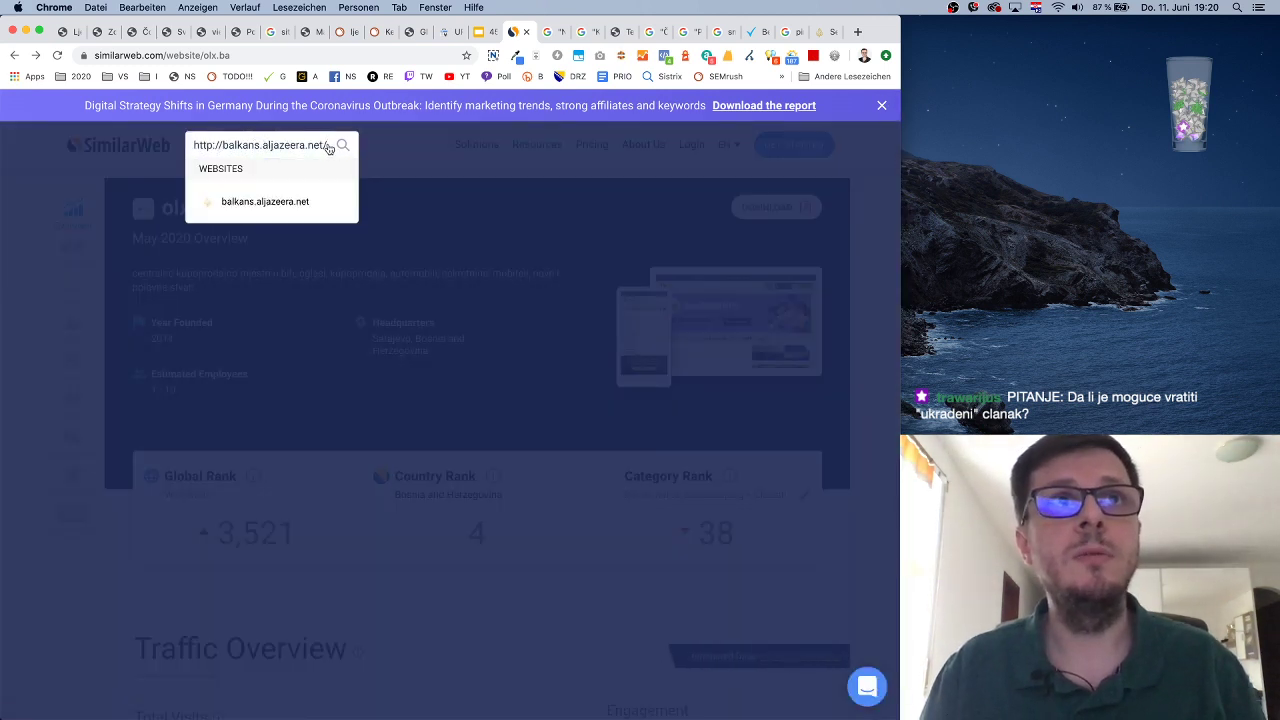
key("BackSpace")
left_click_drag(222, 145, 192, 145)
key("BackSpace")
key("Return")
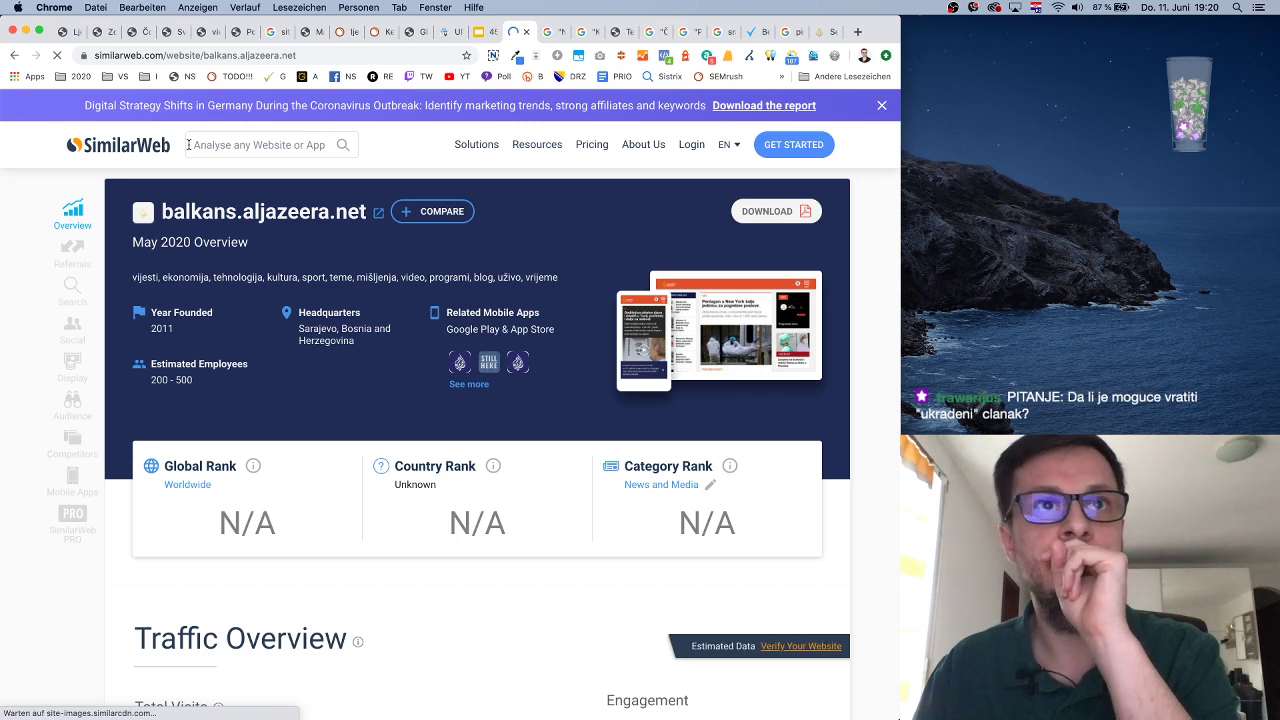
scroll(474, 335, "down", 10)
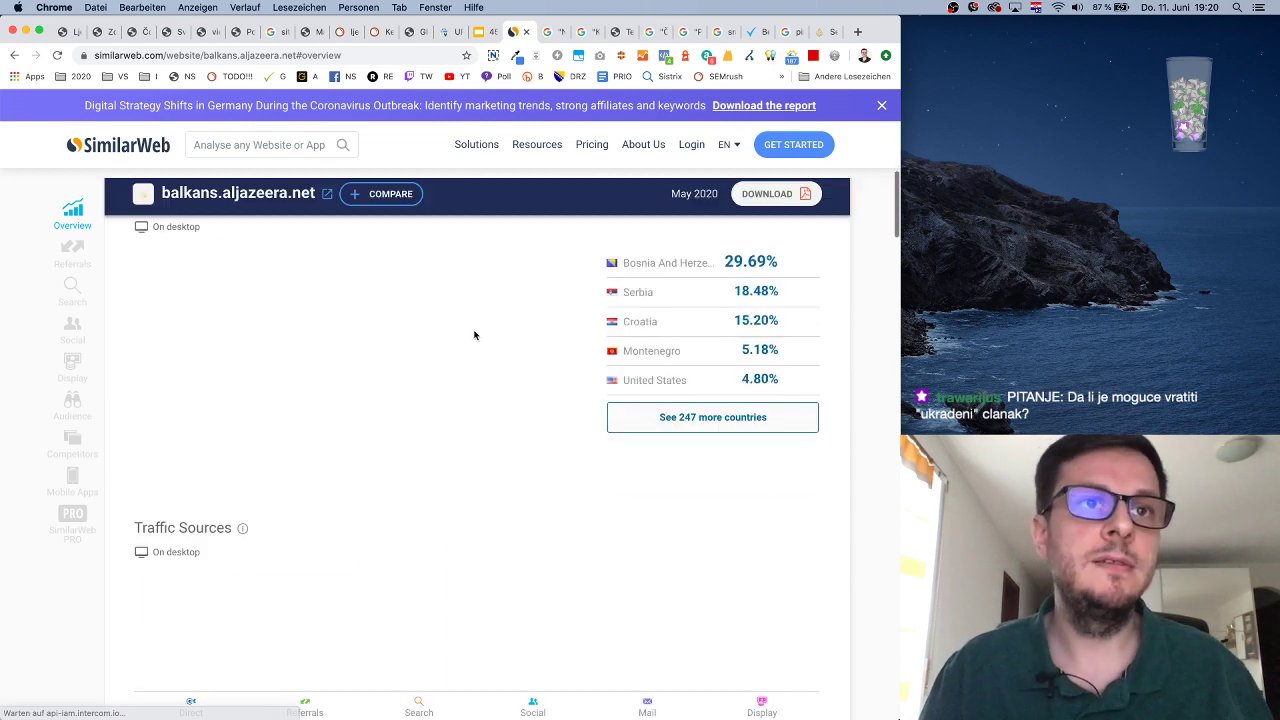
scroll(474, 335, "down", 2)
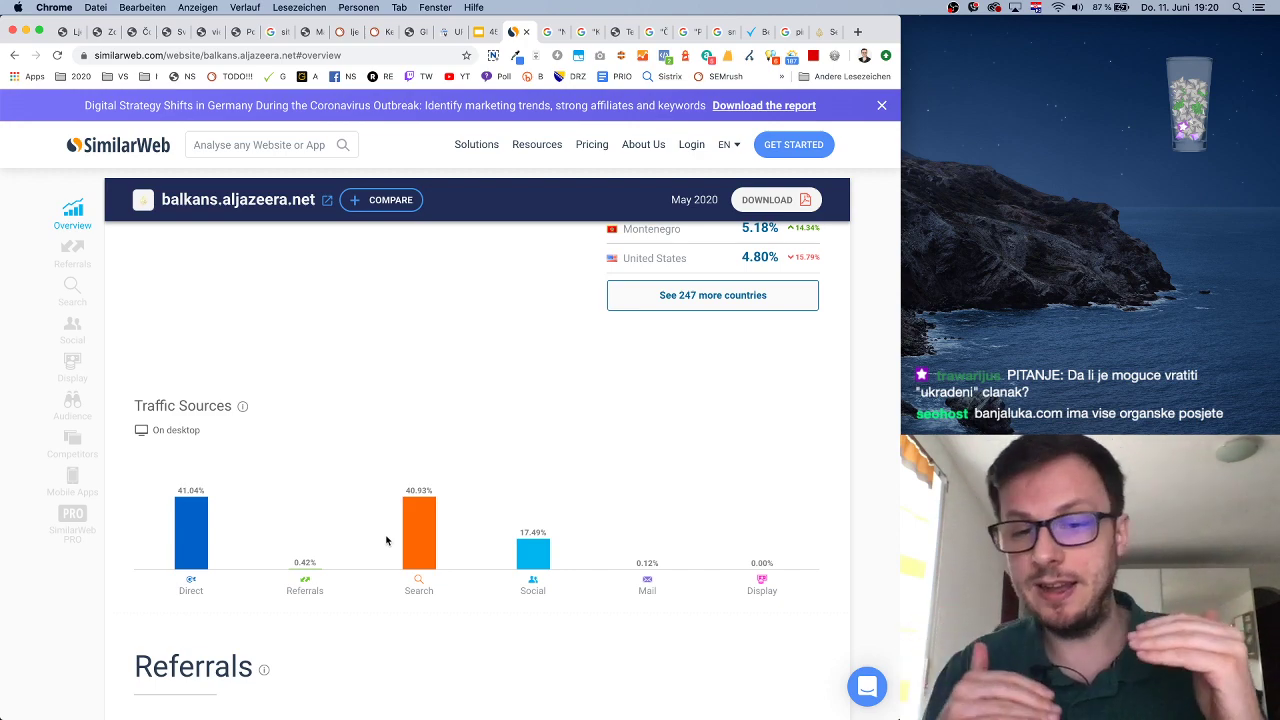
scroll(346, 420, "up", 10)
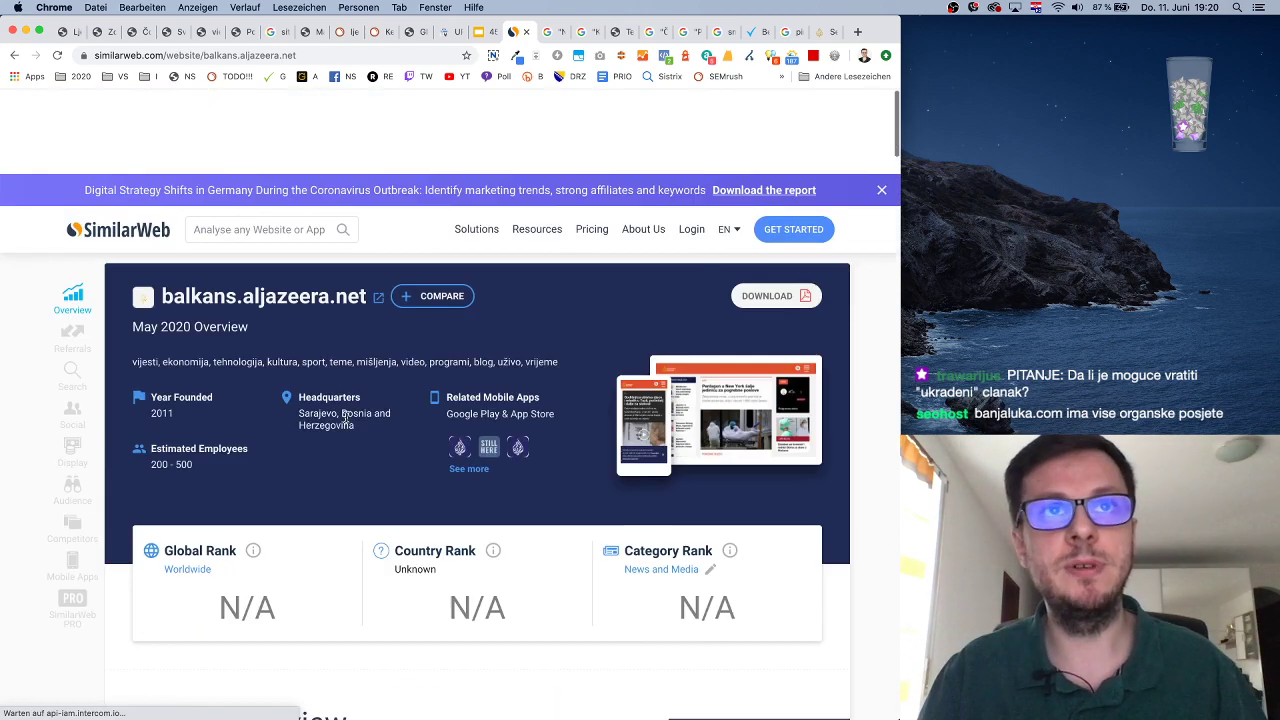
Look up cnn.com on SimilarWeb and examine its desktop traffic sources
left_click(305, 145)
type("cnn")
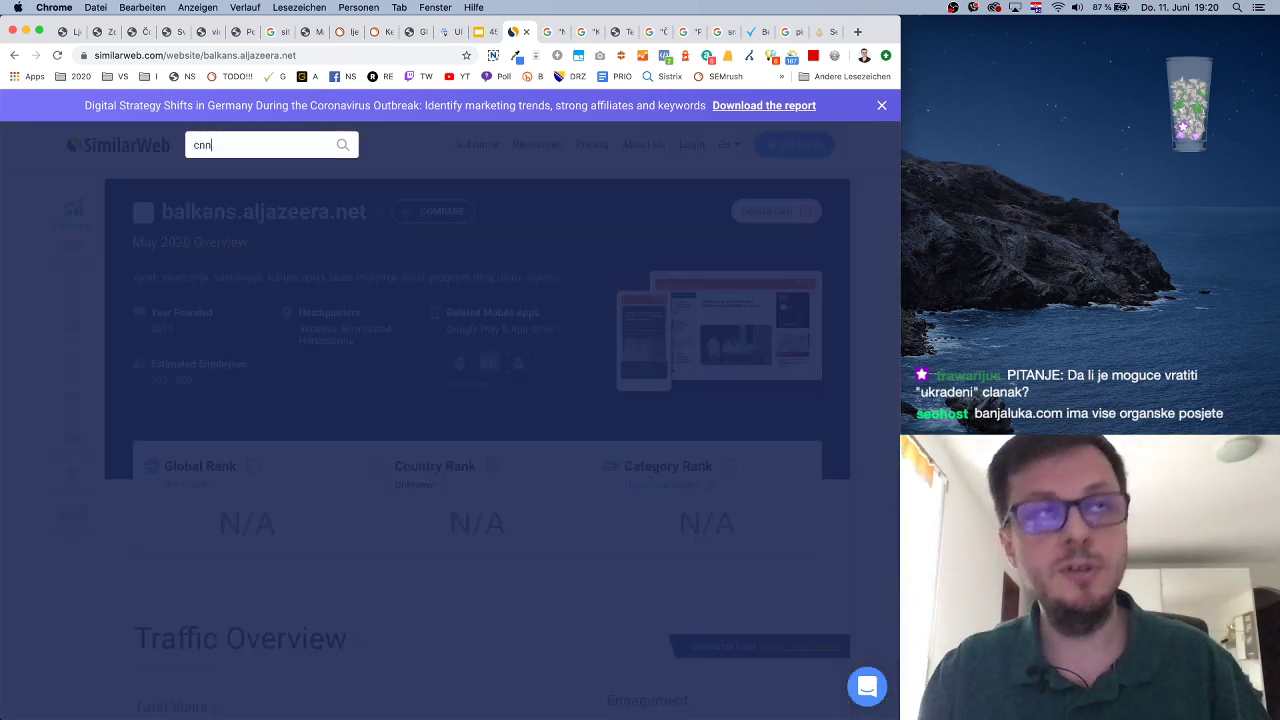
type(".com")
key("Return")
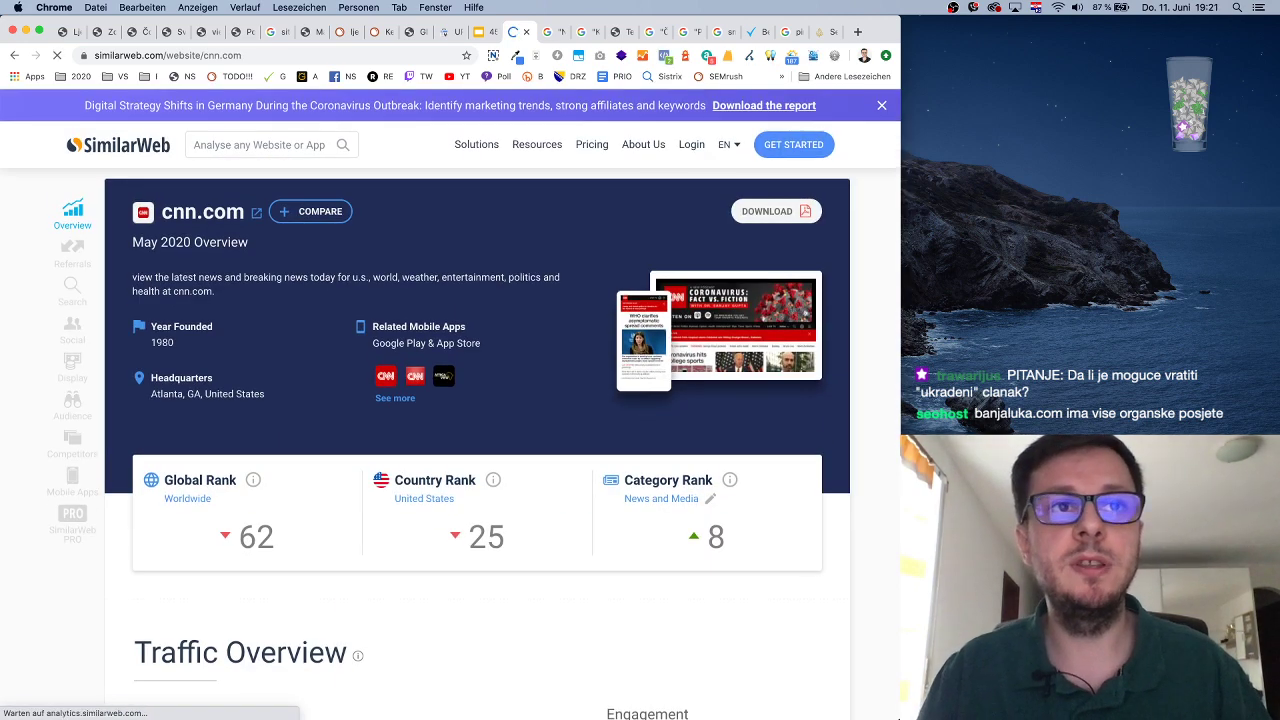
scroll(555, 353, "down", 10)
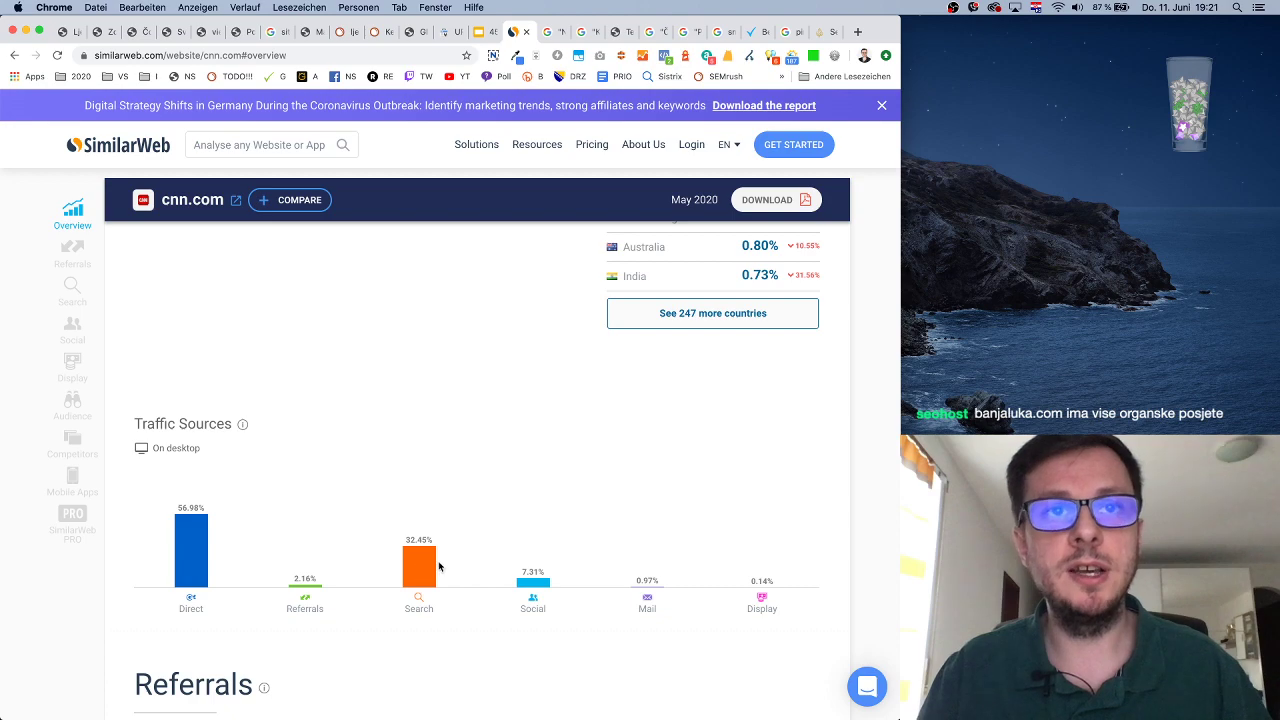
scroll(556, 490, "up", 15)
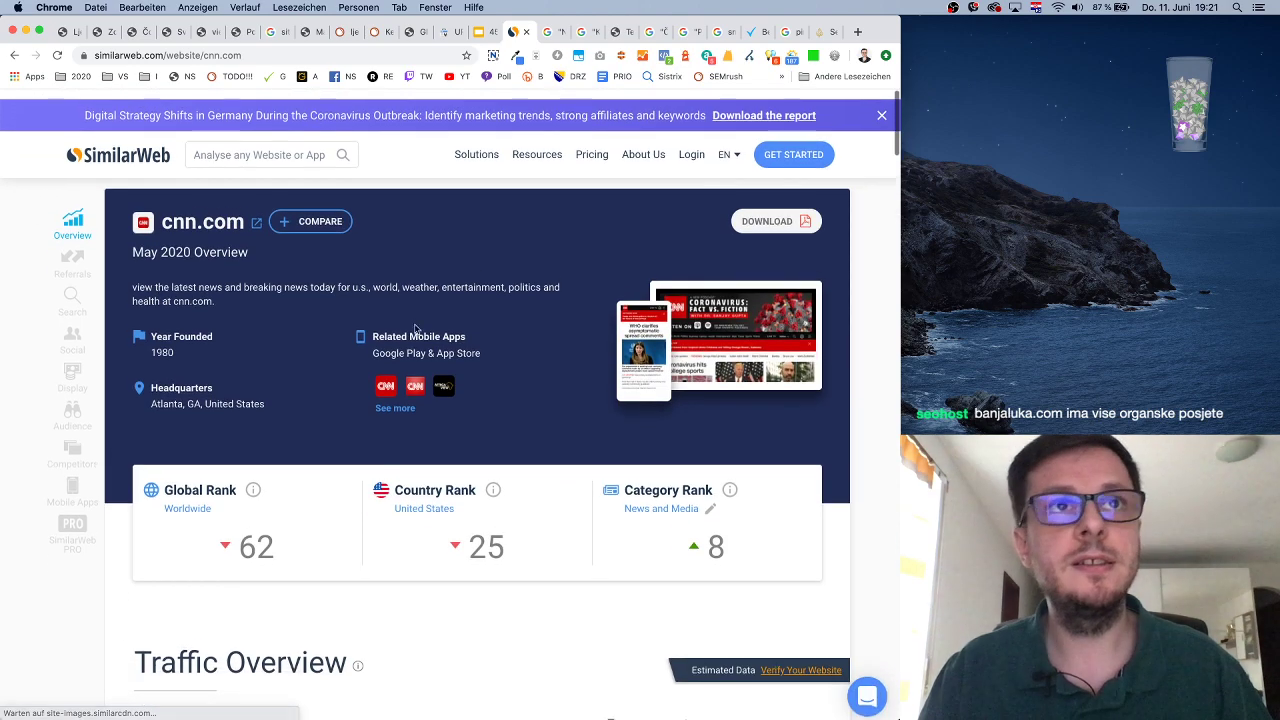
Look up bild.de on SimilarWeb and examine its traffic sources, total visits, engagement and traffic by country
left_click(293, 150)
type("bild.de")
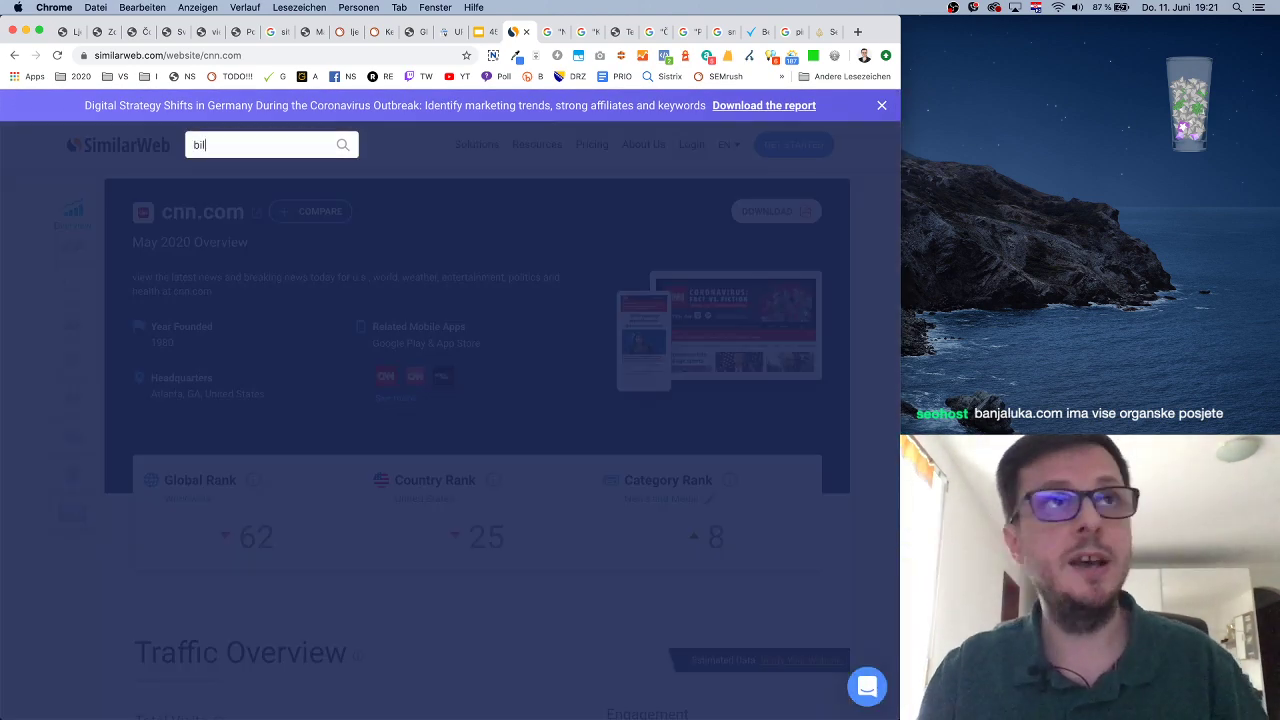
key("Return")
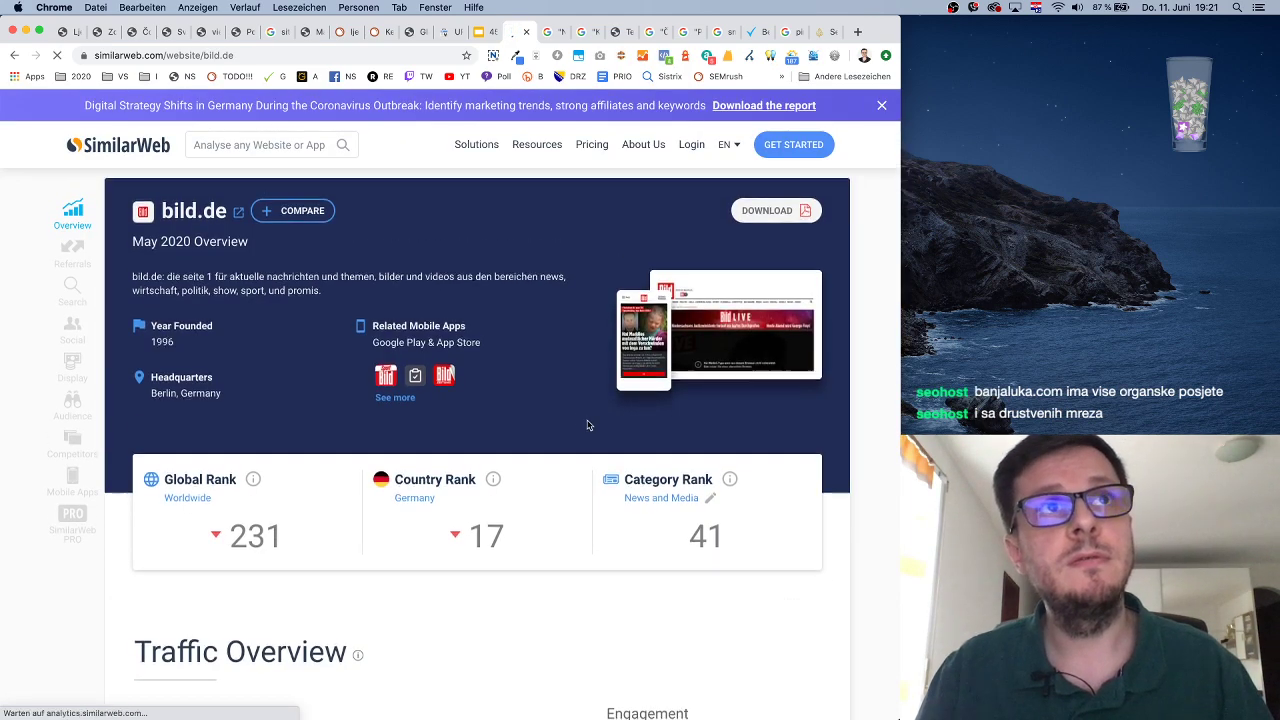
scroll(588, 425, "down", 15)
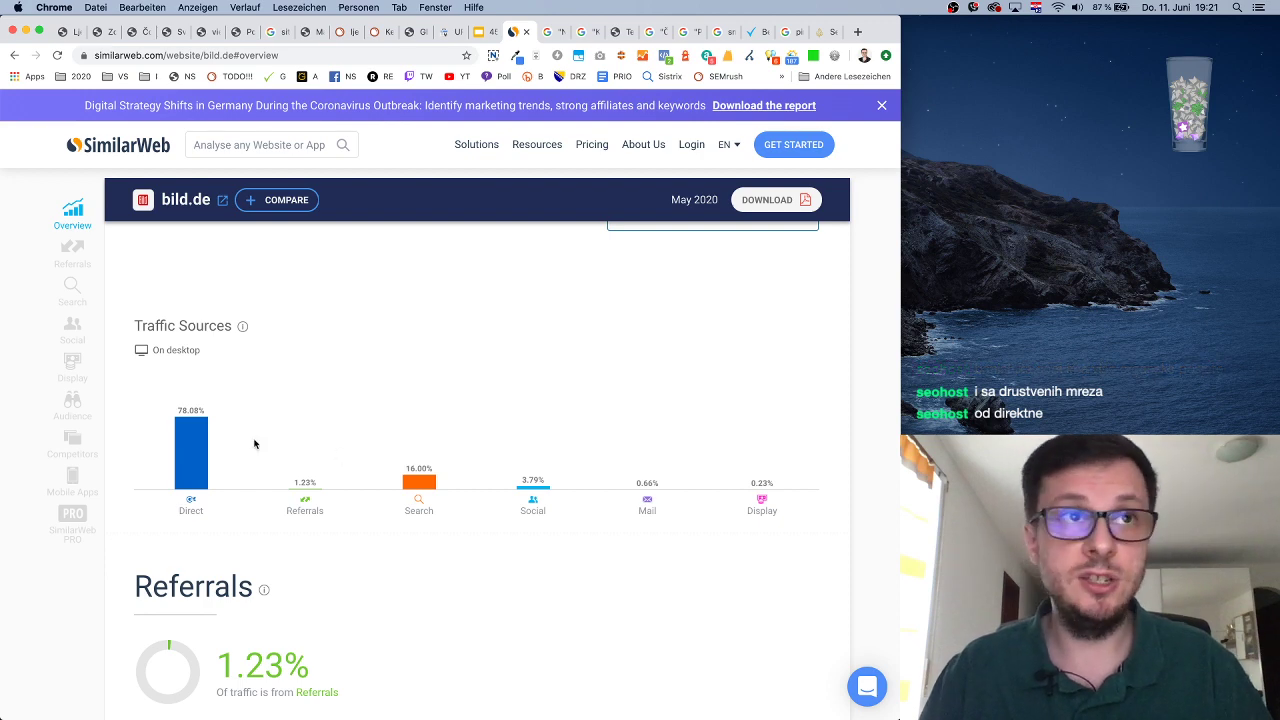
scroll(318, 449, "up", 15)
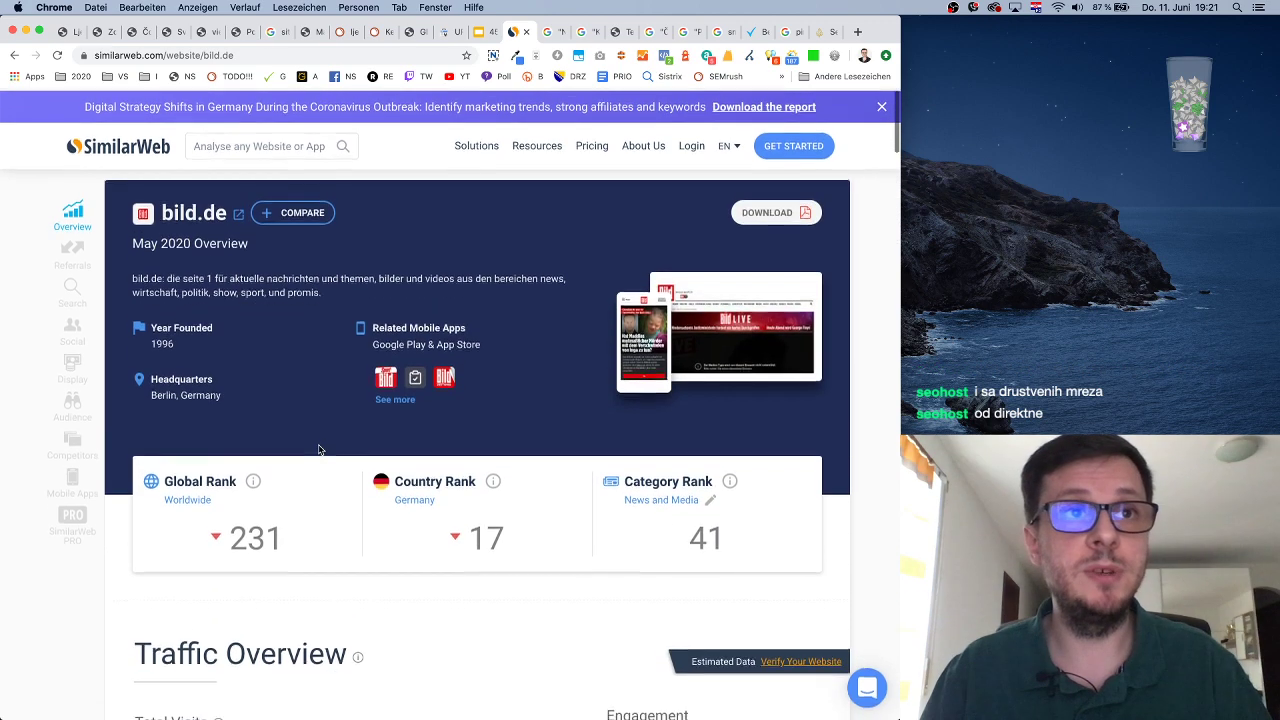
scroll(318, 449, "down", 5)
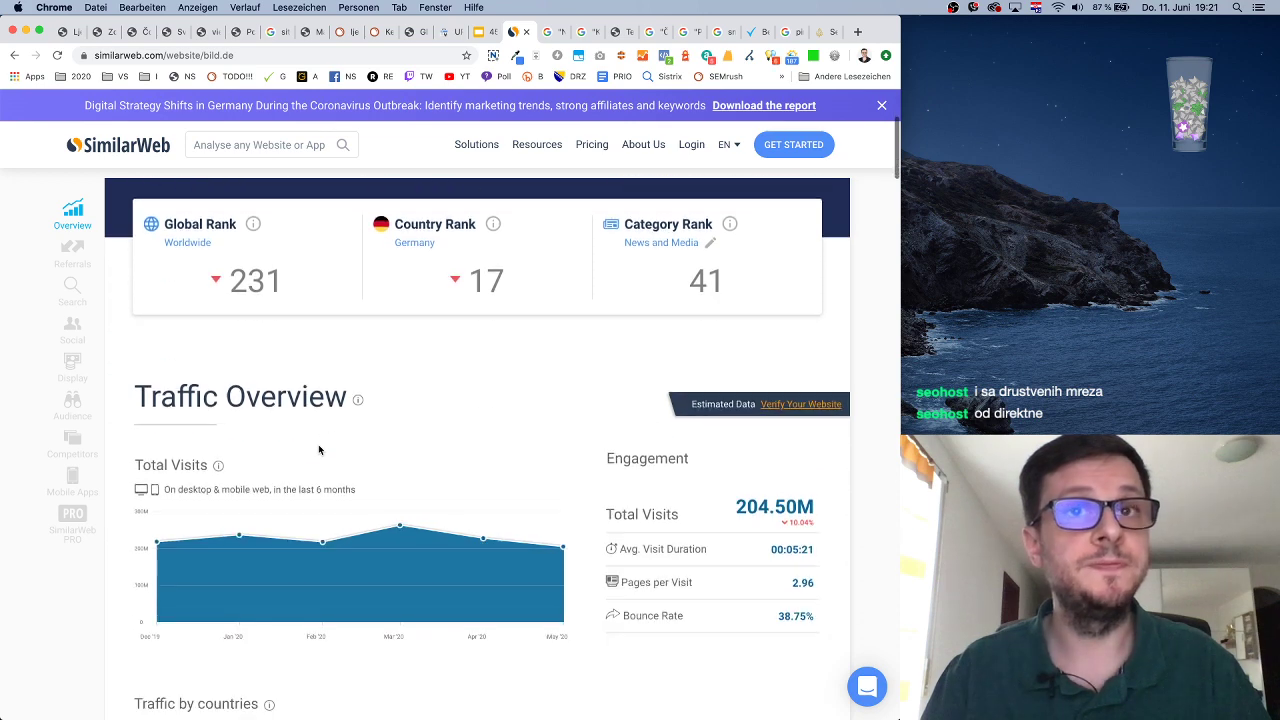
scroll(583, 515, "down", 7)
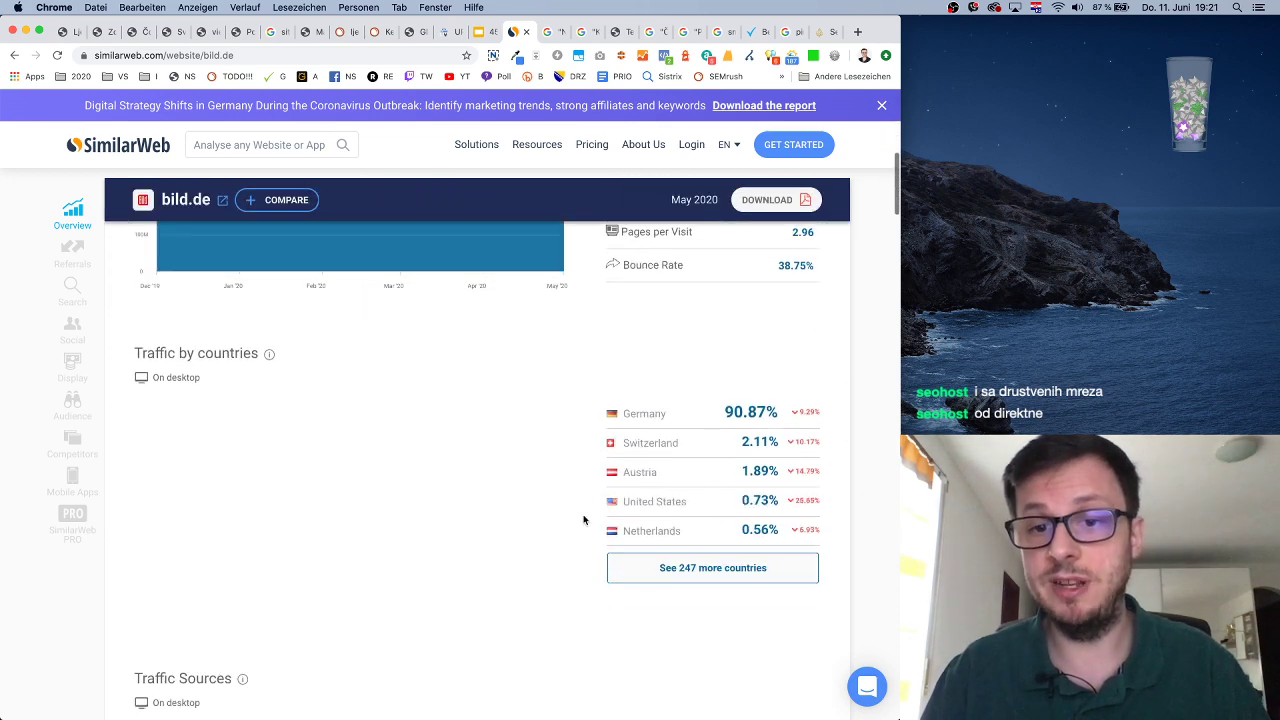
Examine bild.de's desktop traffic sources, compare them with cnn.com's, and return to the balkans.aljazeera.net overview
scroll(584, 518, "down", 8)
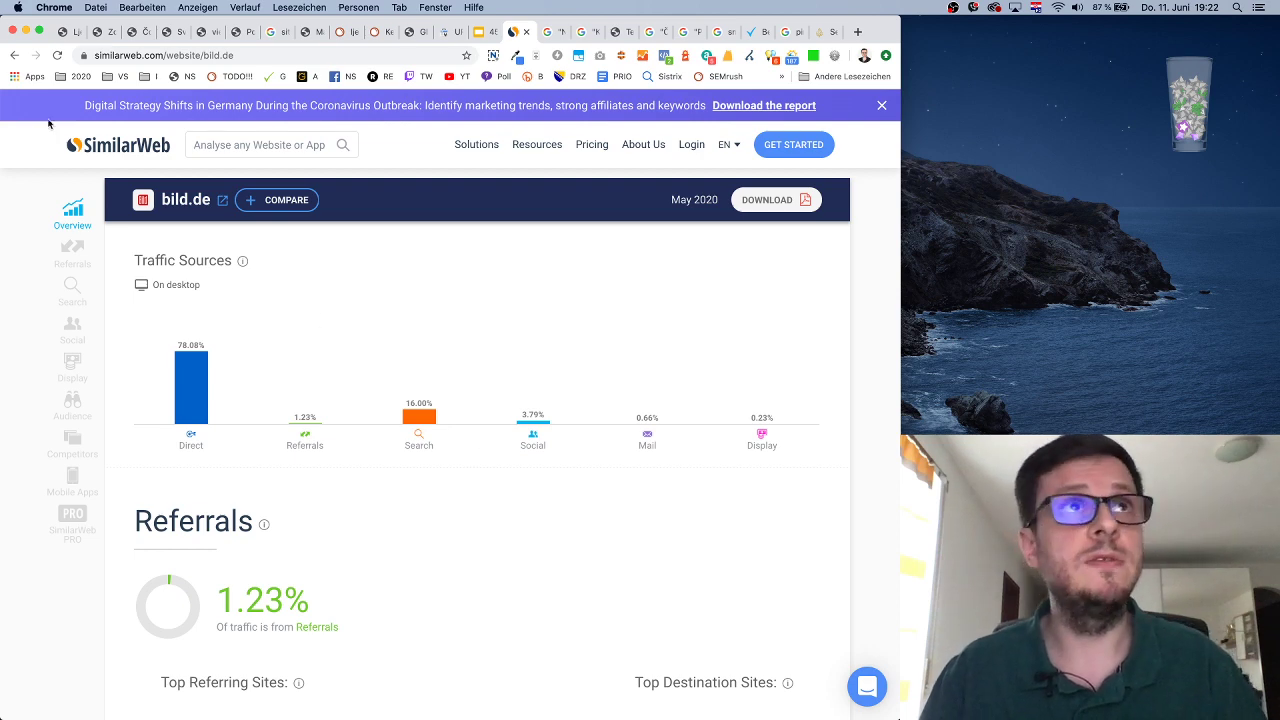
left_click(13, 55)
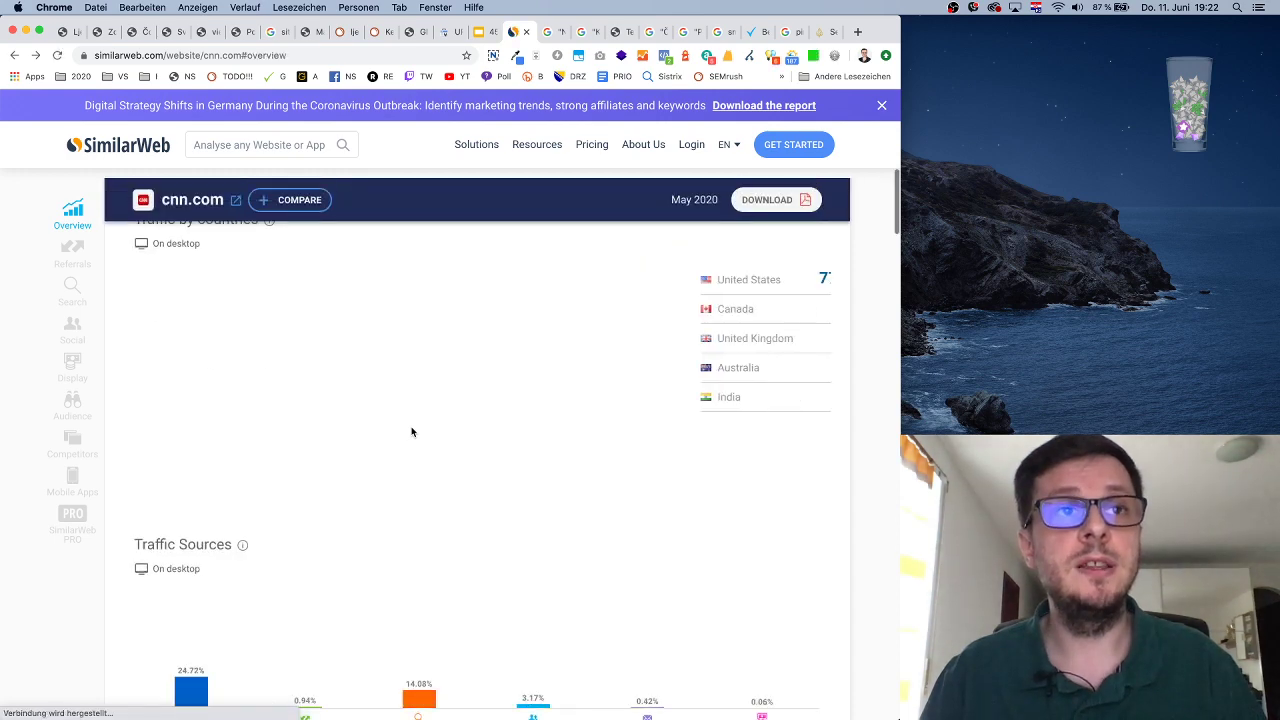
scroll(411, 432, "down", 3)
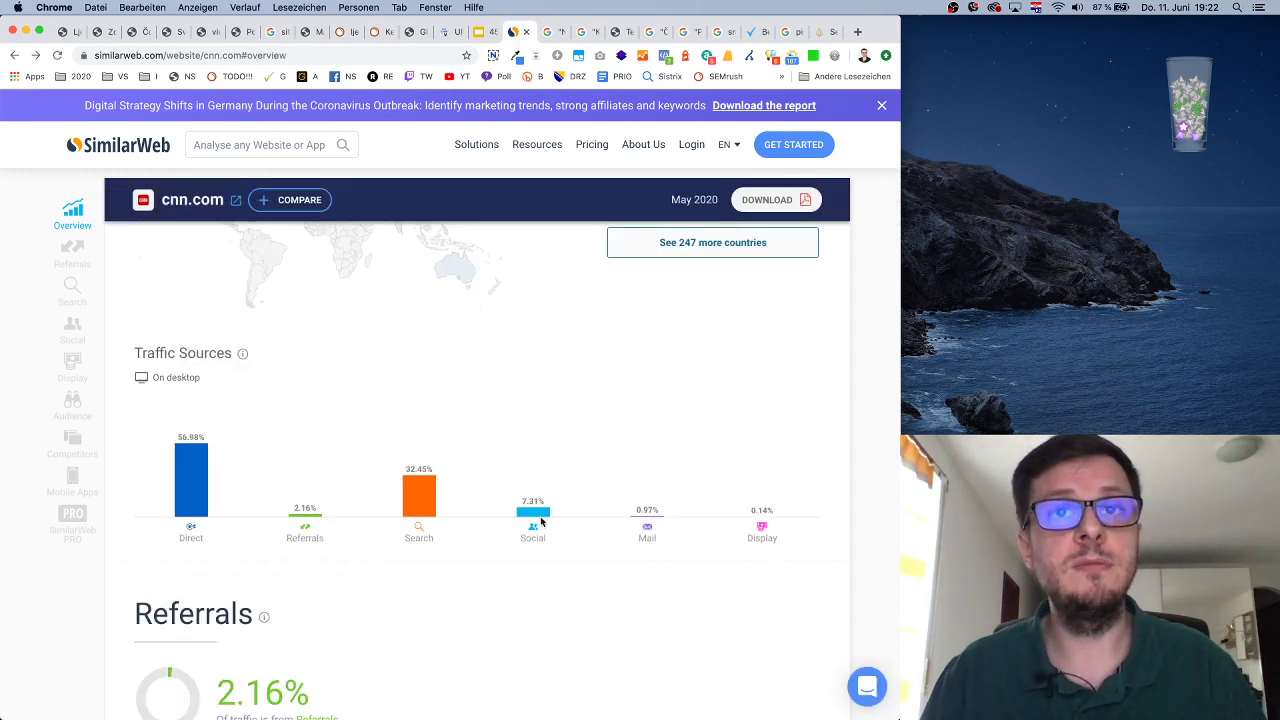
left_click(13, 55)
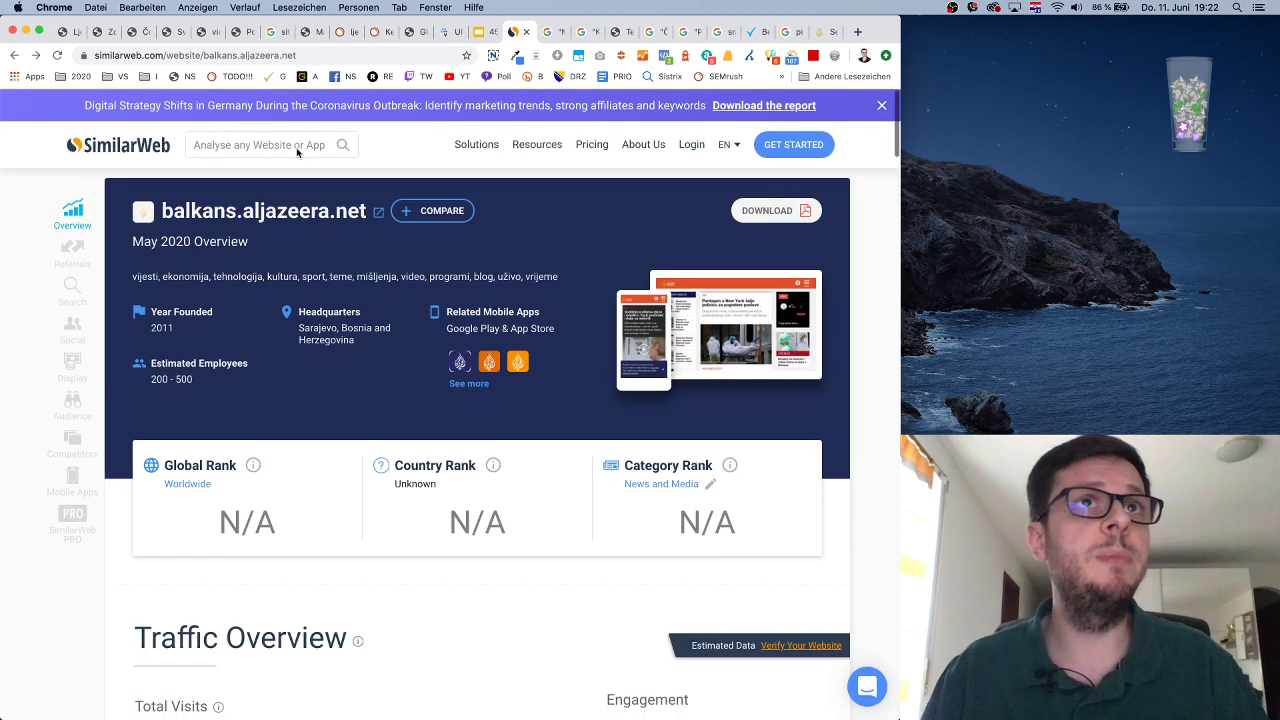
Look up njuz.net on SimilarWeb and examine its total visits, traffic by country and desktop traffic sources
left_click(293, 144)
type("njuz.net")
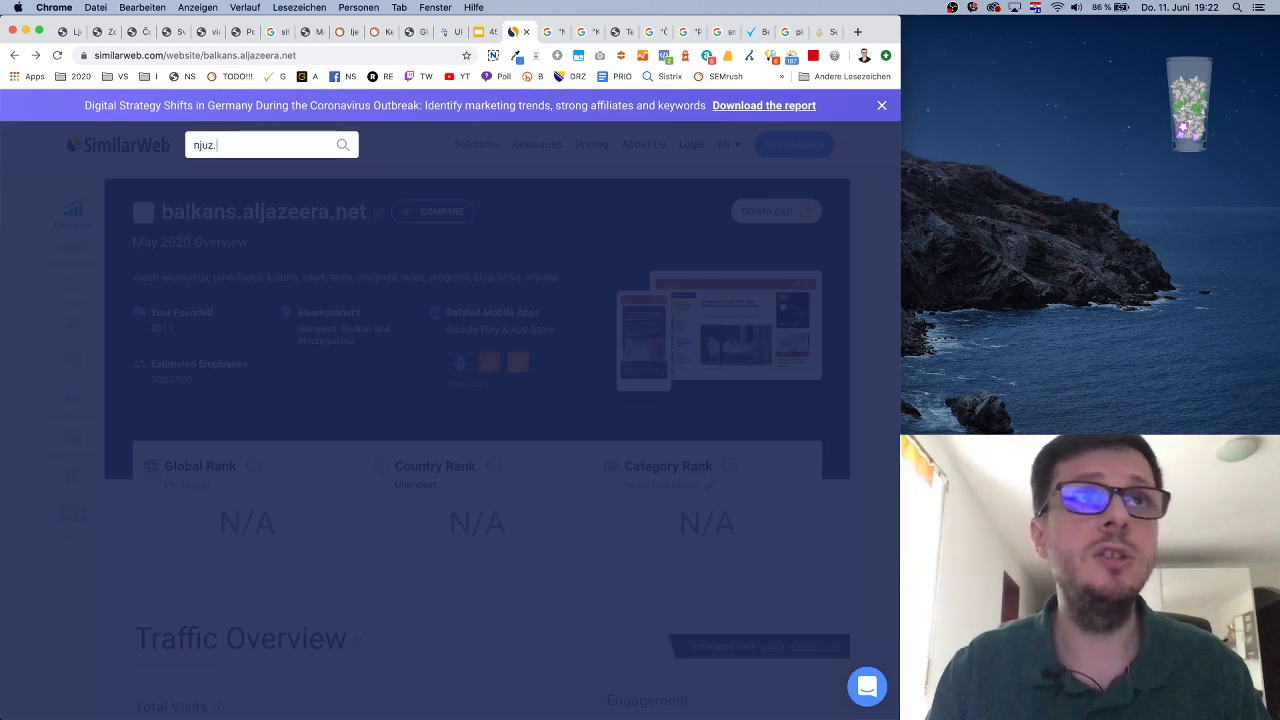
key("Return")
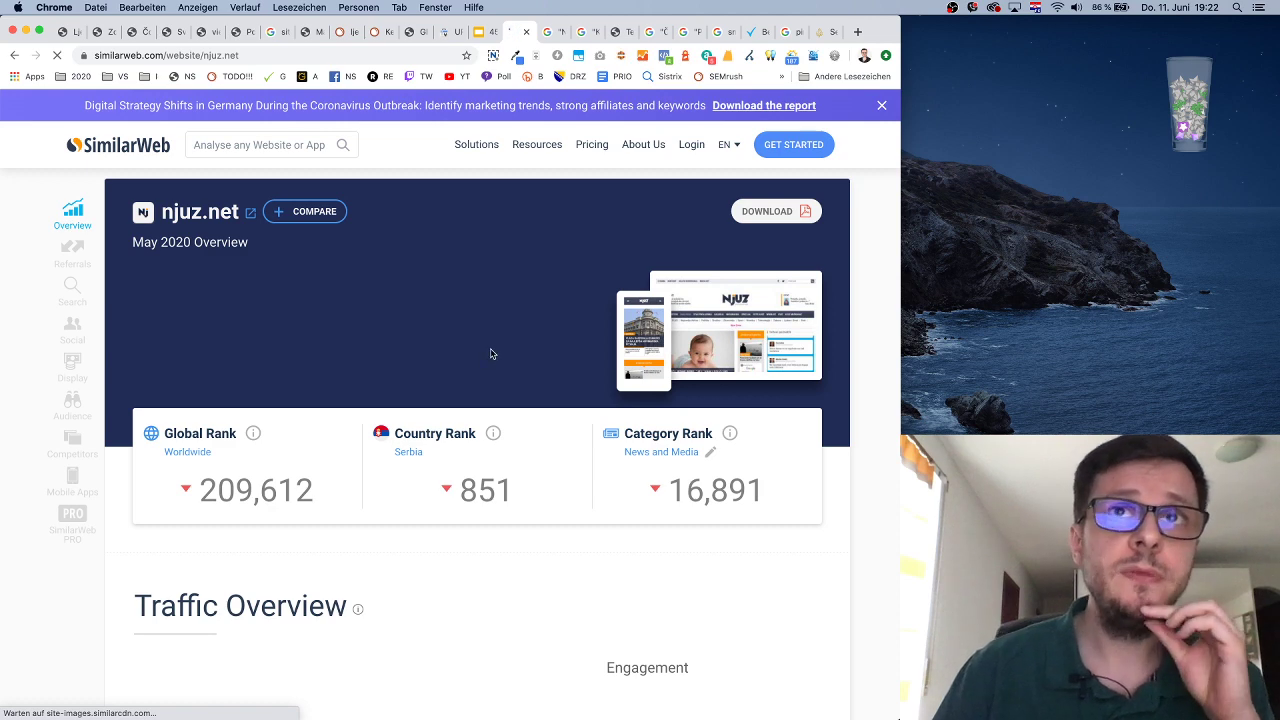
scroll(488, 350, "down", 5)
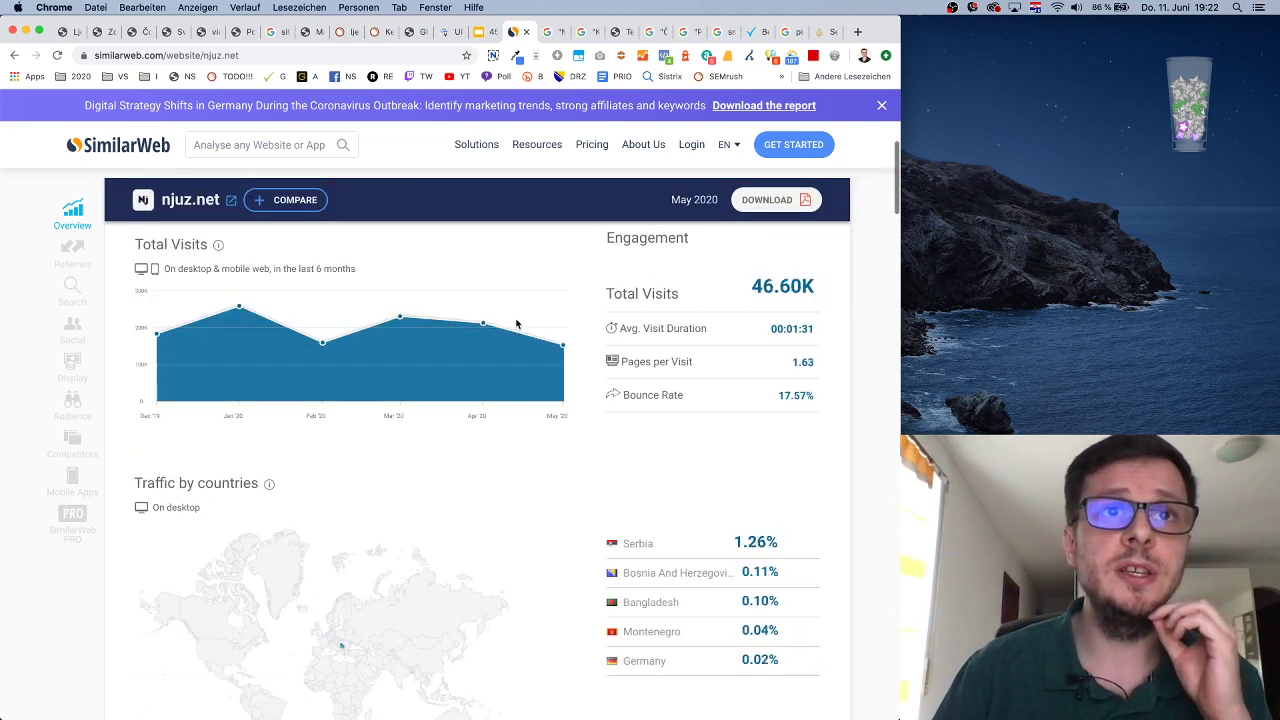
scroll(517, 323, "down", 10)
scroll(517, 323, "up", 2)
scroll(517, 323, "up", 1)
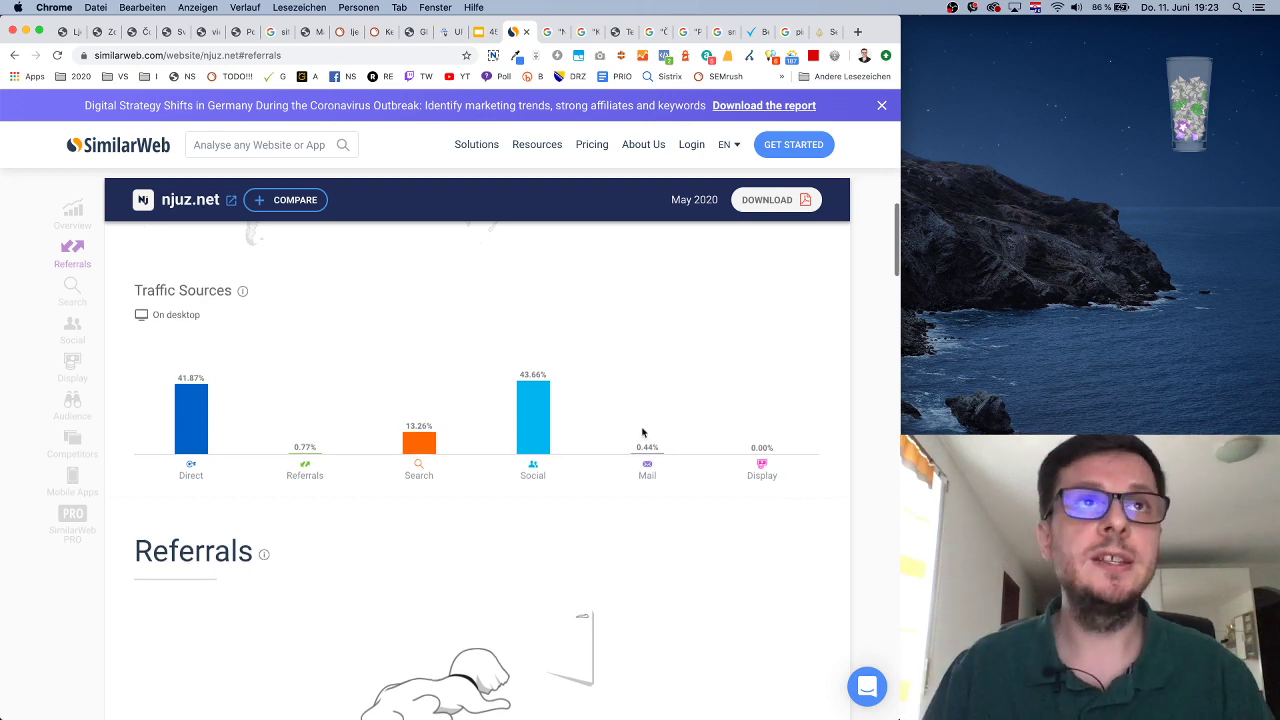
Revisit the ljepotaizdravlje.ba homepage and examine the site's SEMrush backlink overview, from top anchors down to top pages
left_click(70, 32)
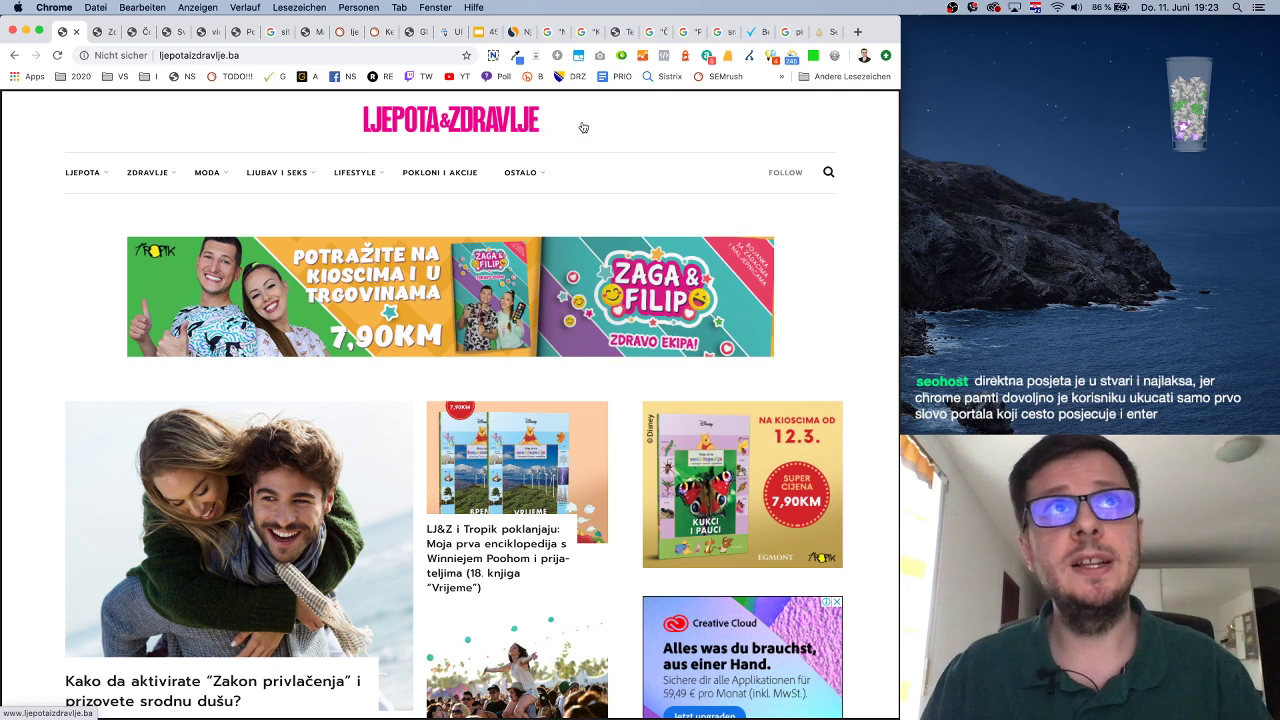
left_click(341, 34)
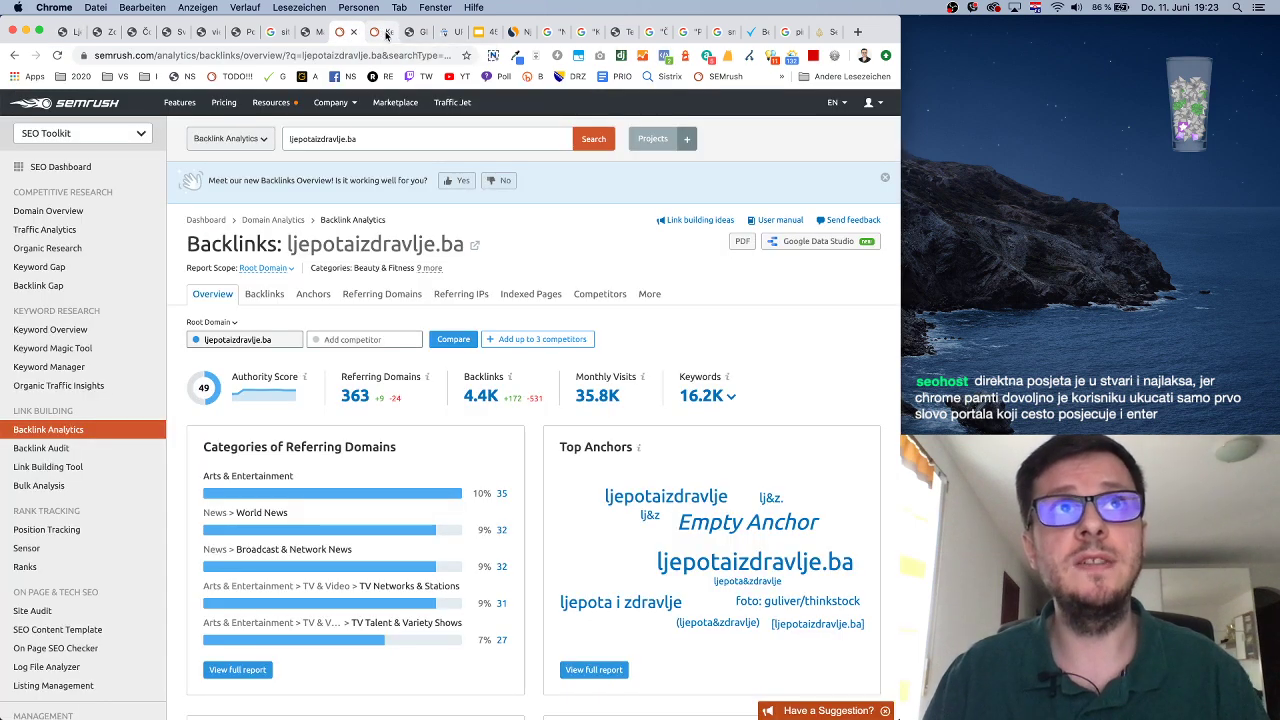
left_click(386, 34)
left_click(341, 34)
scroll(484, 321, "down", 8)
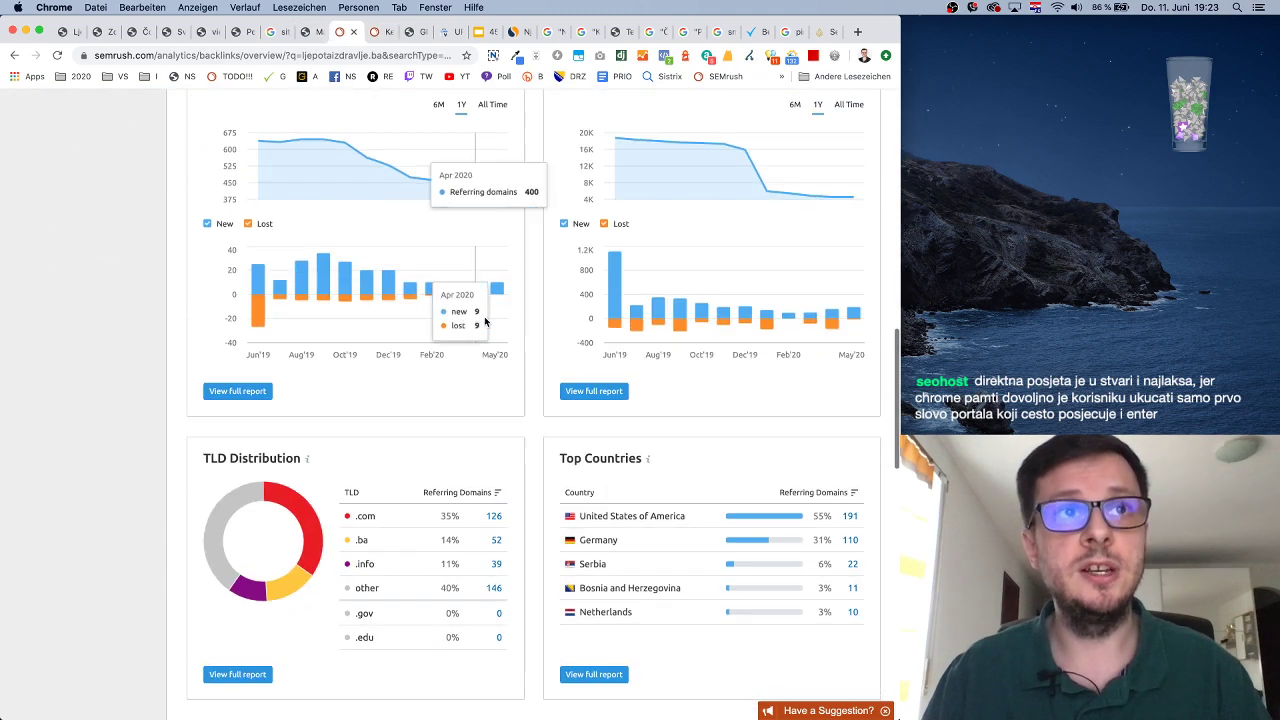
scroll(484, 316, "down", 9)
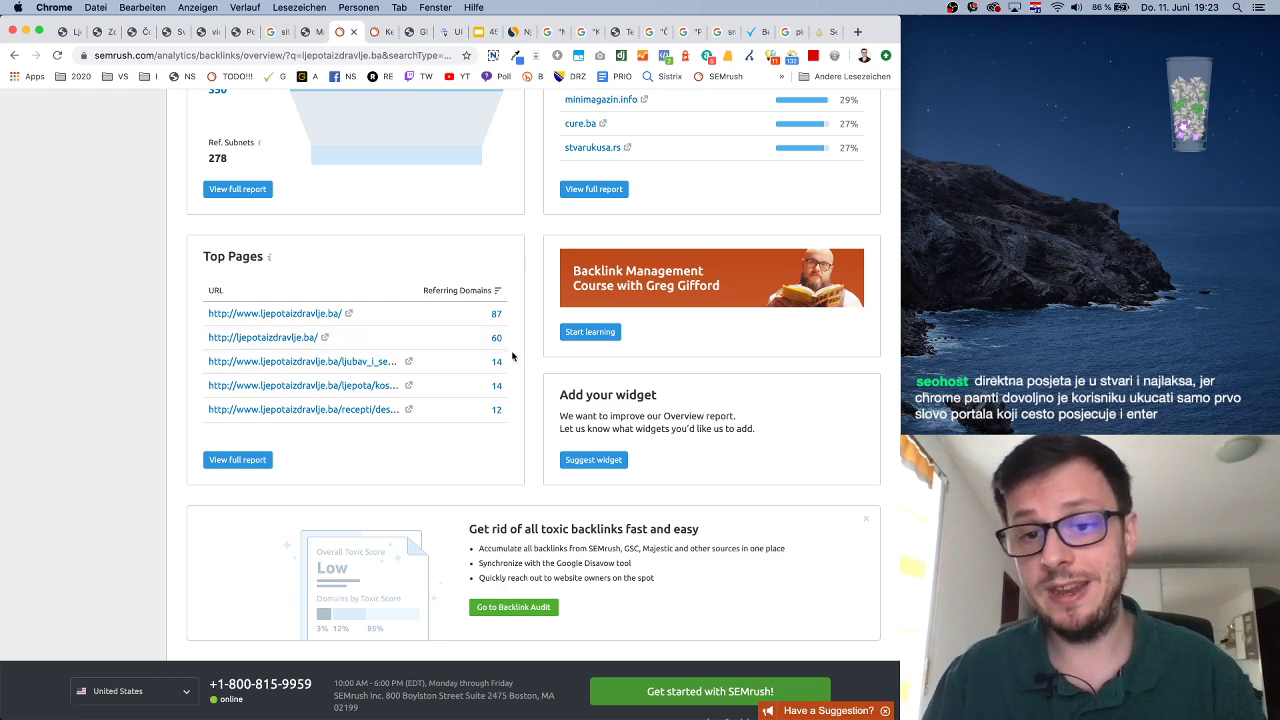
scroll(512, 356, "up", 5)
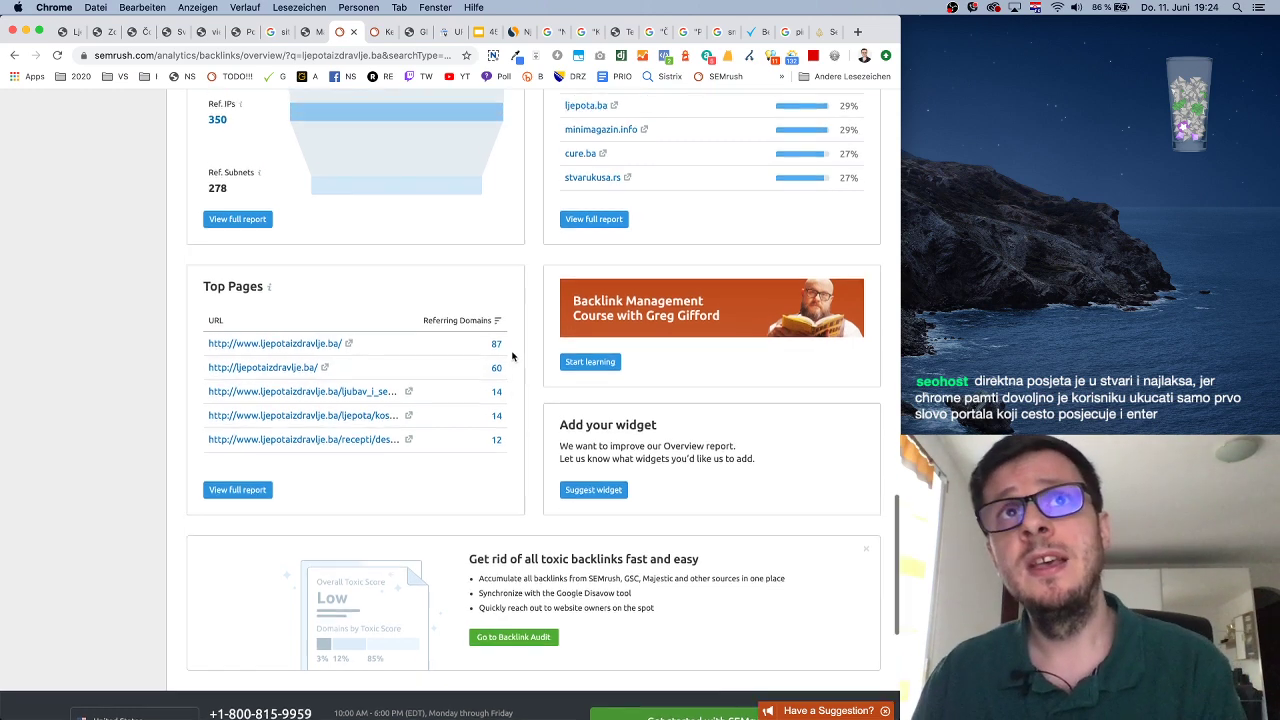
scroll(512, 356, "up", 5)
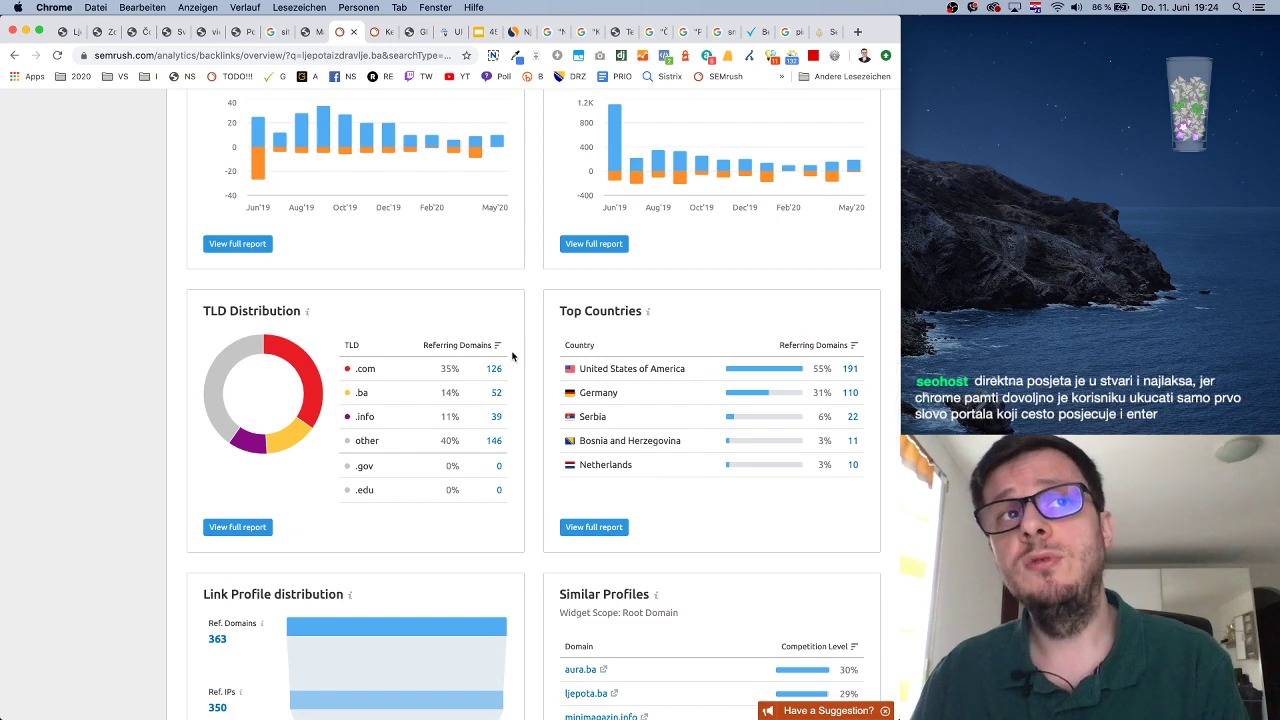
scroll(512, 356, "up", 10)
scroll(512, 356, "up", 5)
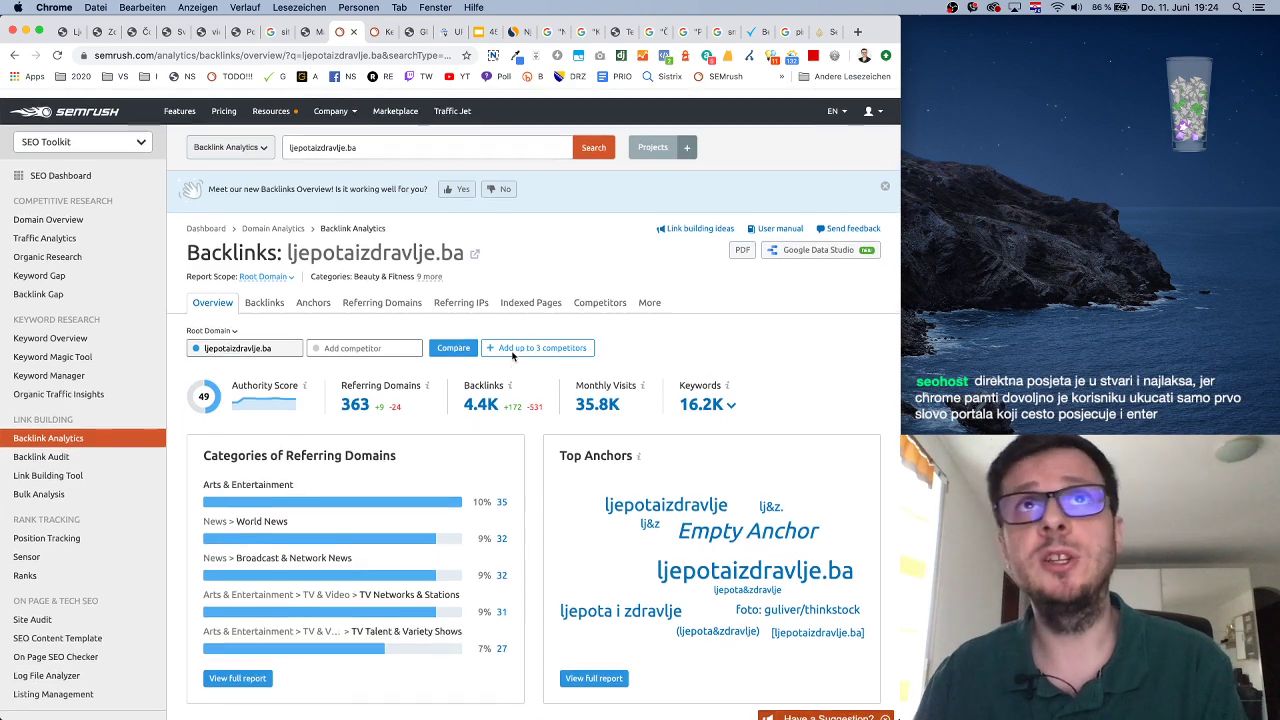
Review the ljepotaizdravlje.ba homepage and its already opened articles on chocolate and watermelon smoothie, ending on the homepage
left_click(66, 31)
scroll(495, 428, "down", 3)
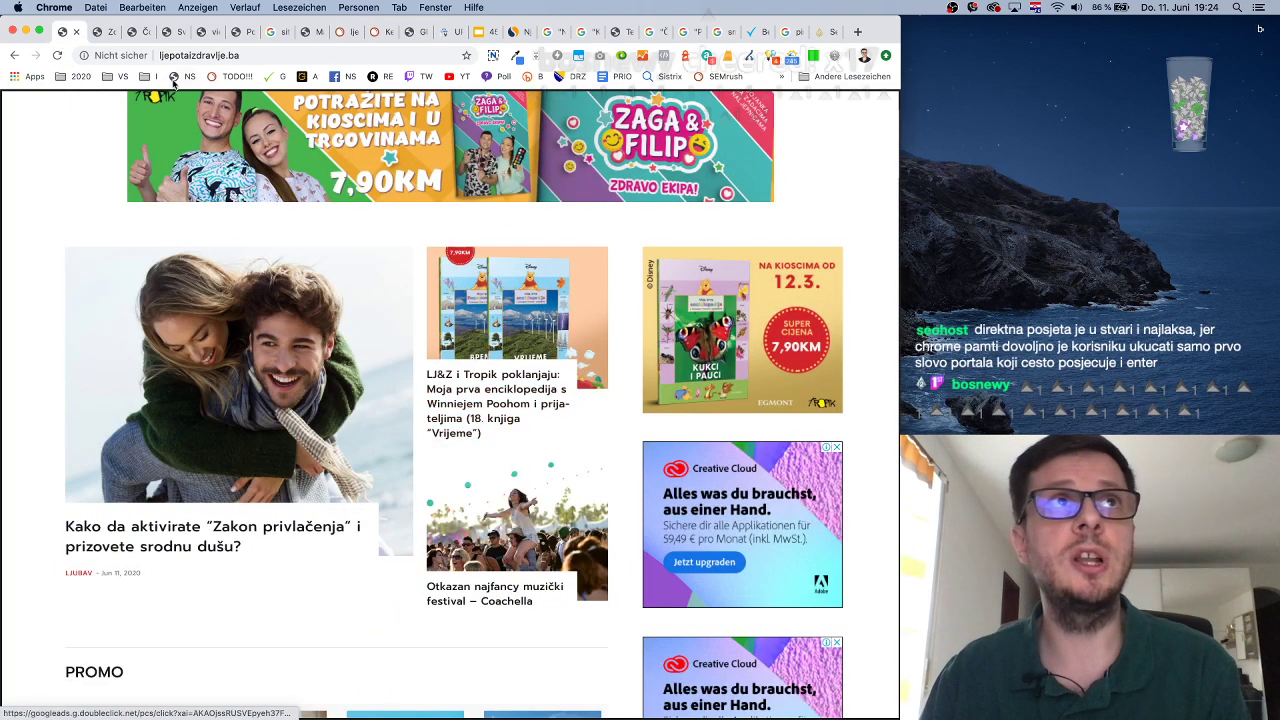
key("super+3")
scroll(312, 420, "down", 15)
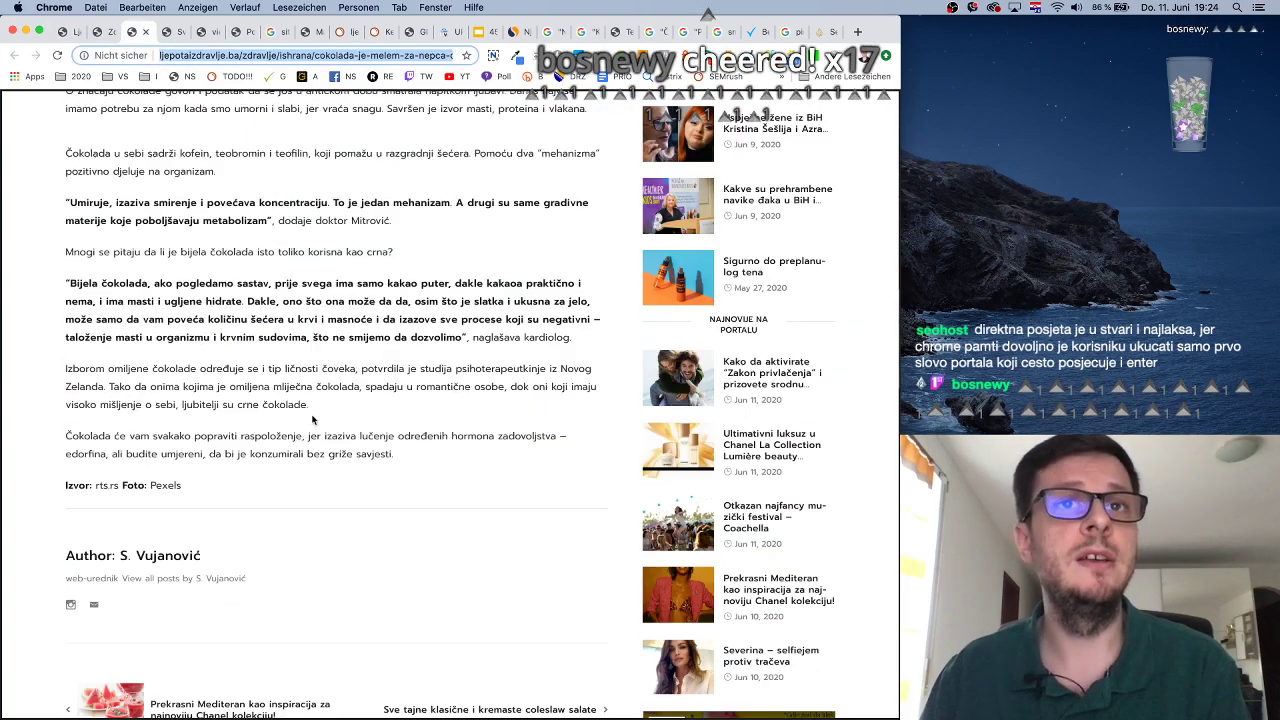
scroll(822, 365, "up", 15)
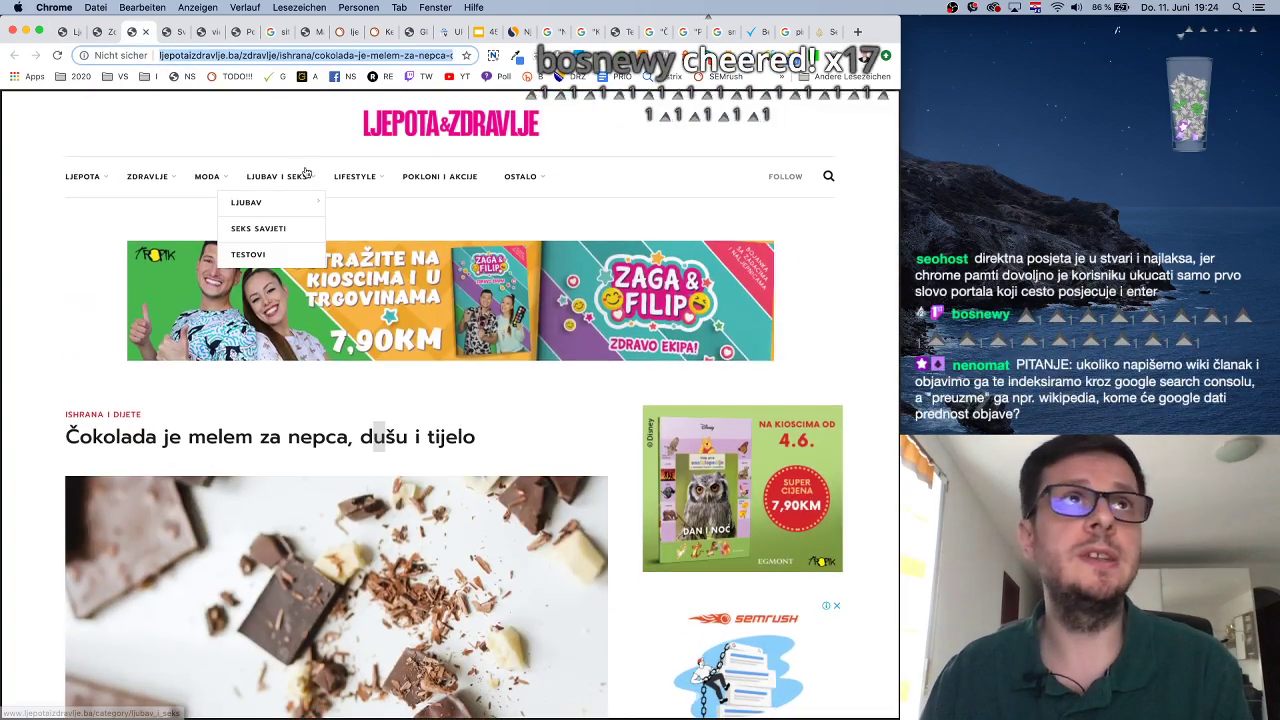
left_click(110, 38)
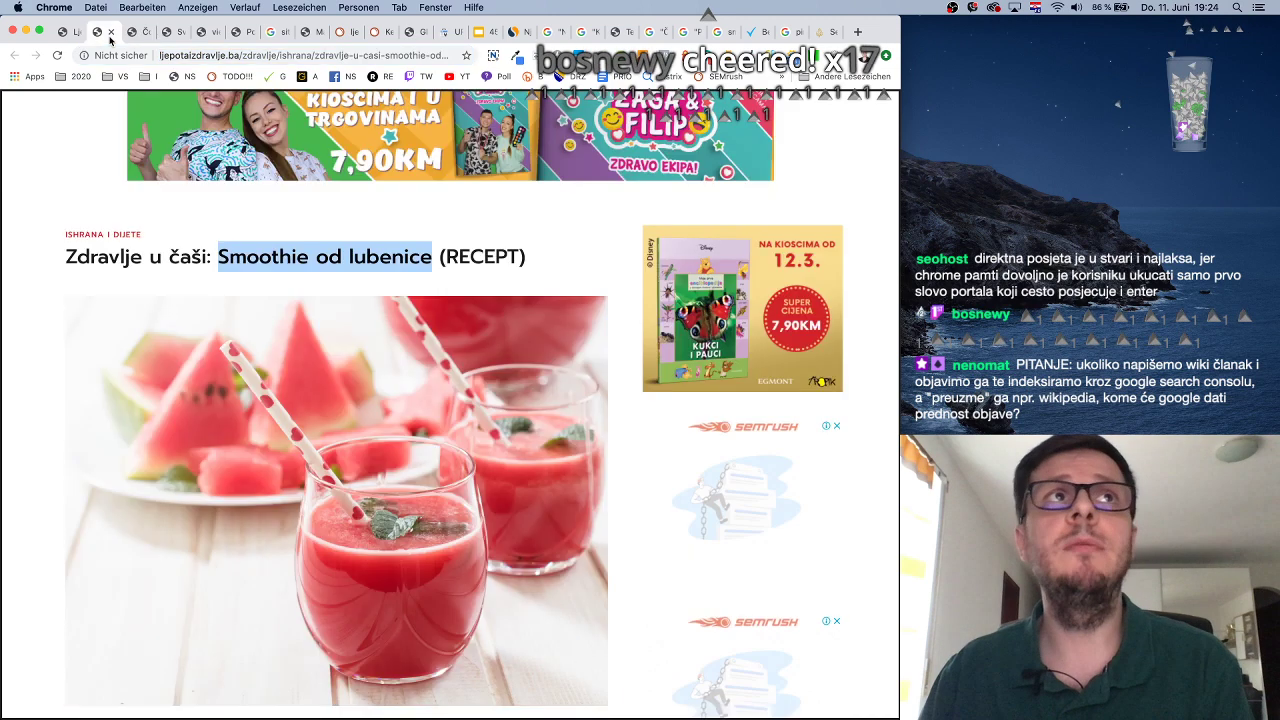
left_click(72, 32)
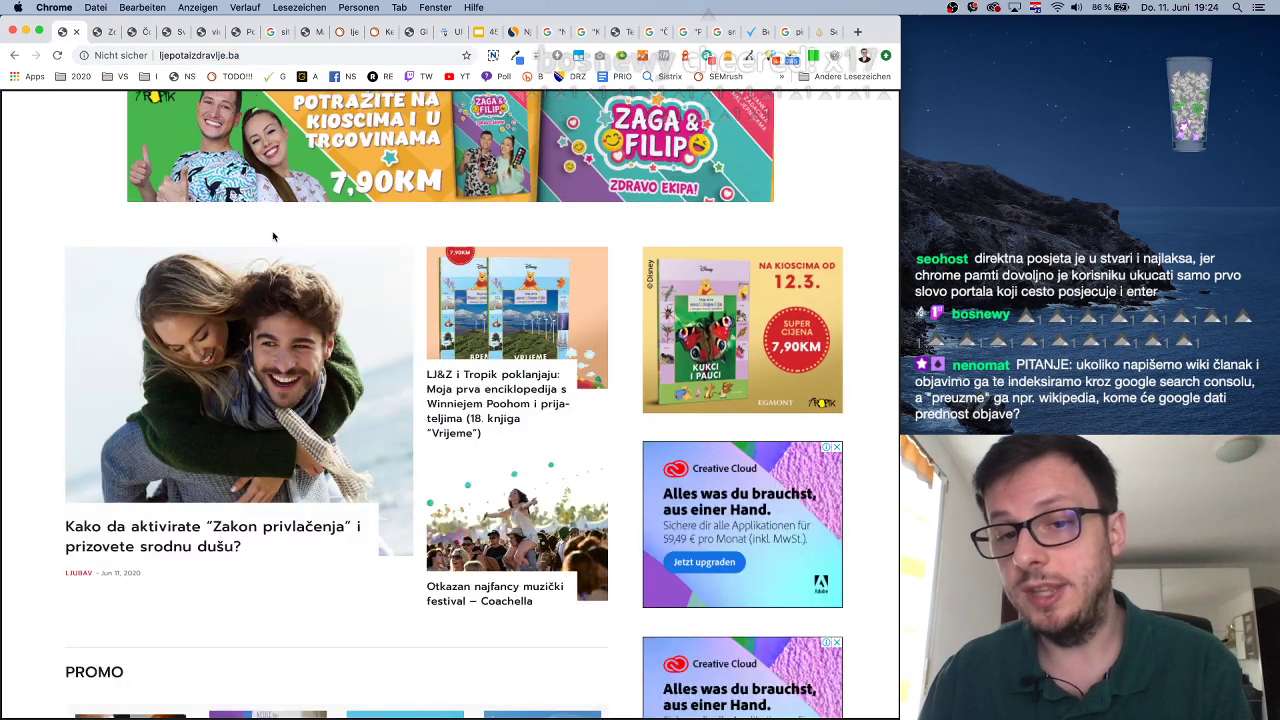
scroll(494, 424, "up", 3)
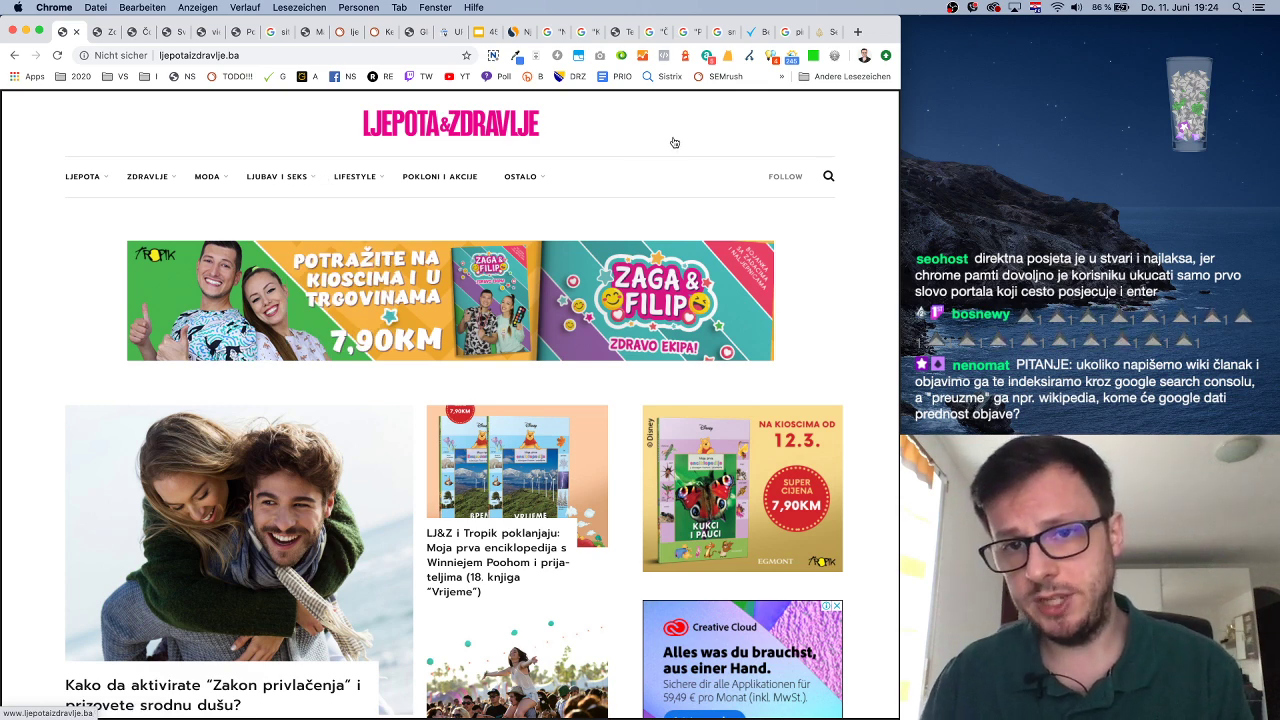
Switch to the Google Slides presentation and show slide 3 with question 1 about the slash at the end of a URL
left_click(480, 34)
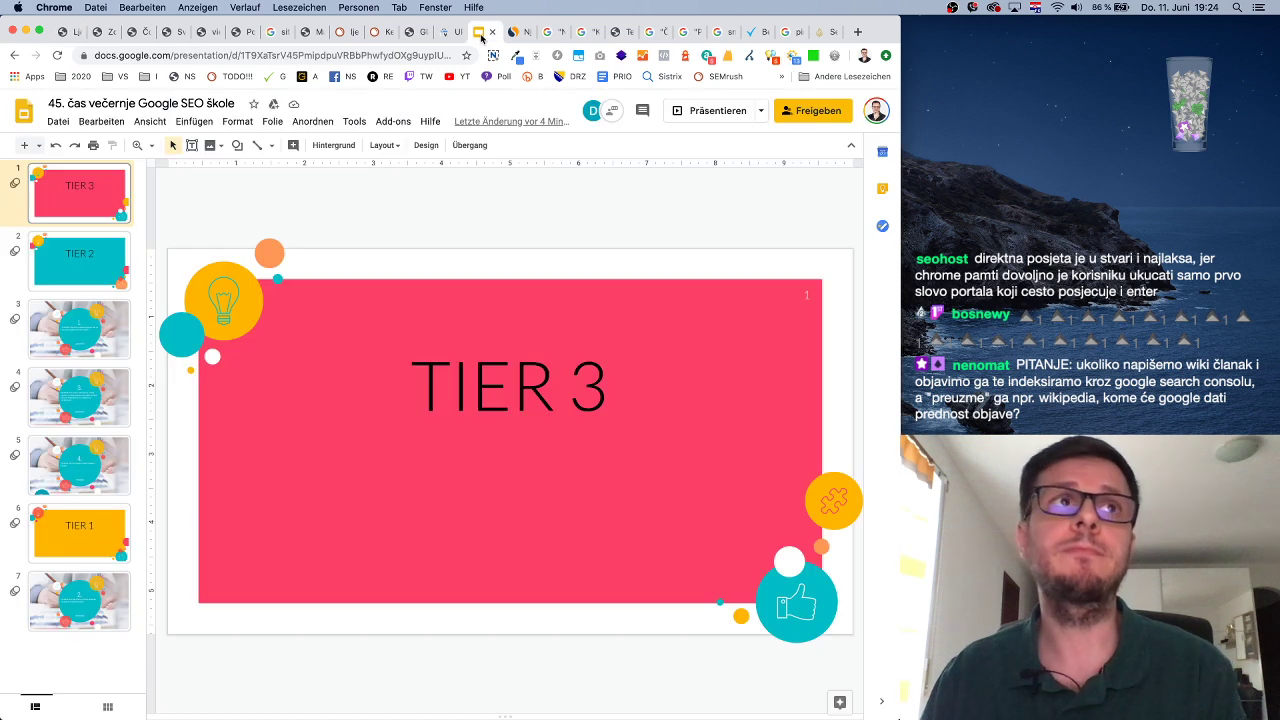
left_click(95, 313)
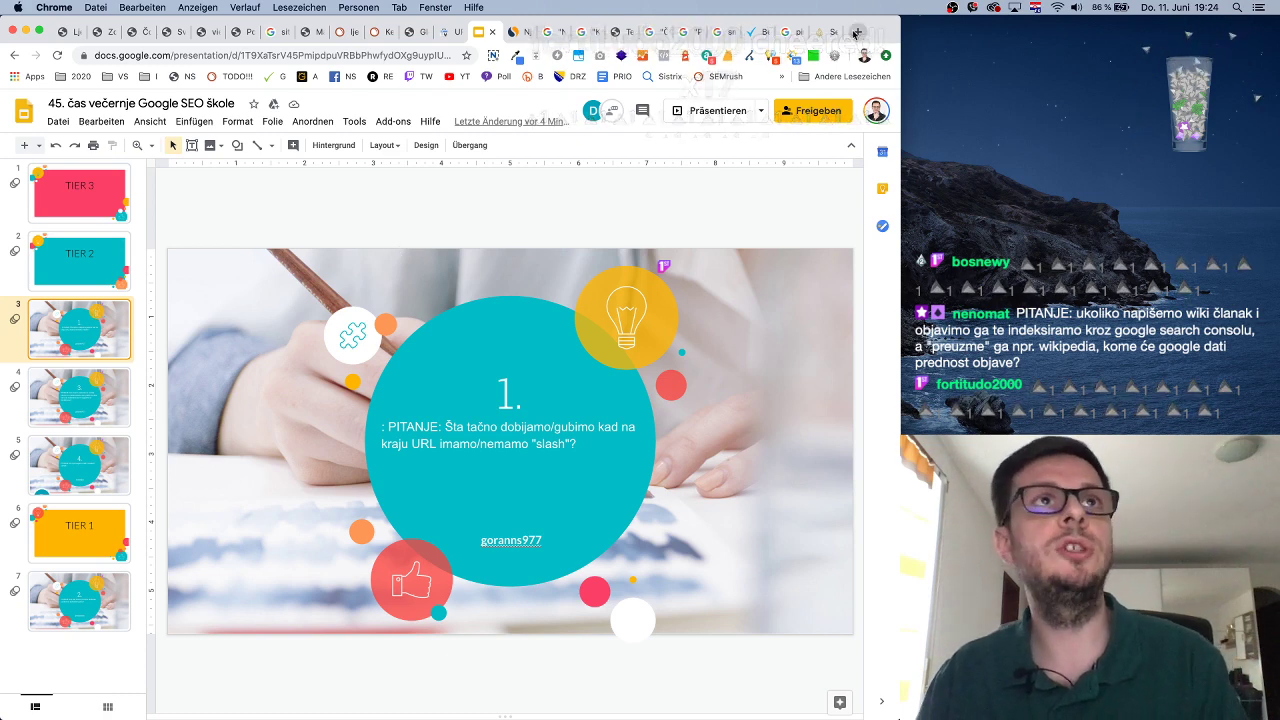
Open Sistrix in a new browser tab and examine rewe.de's SEO overview, visibility index history and interesting rankings
left_click(855, 33)
left_click(666, 76)
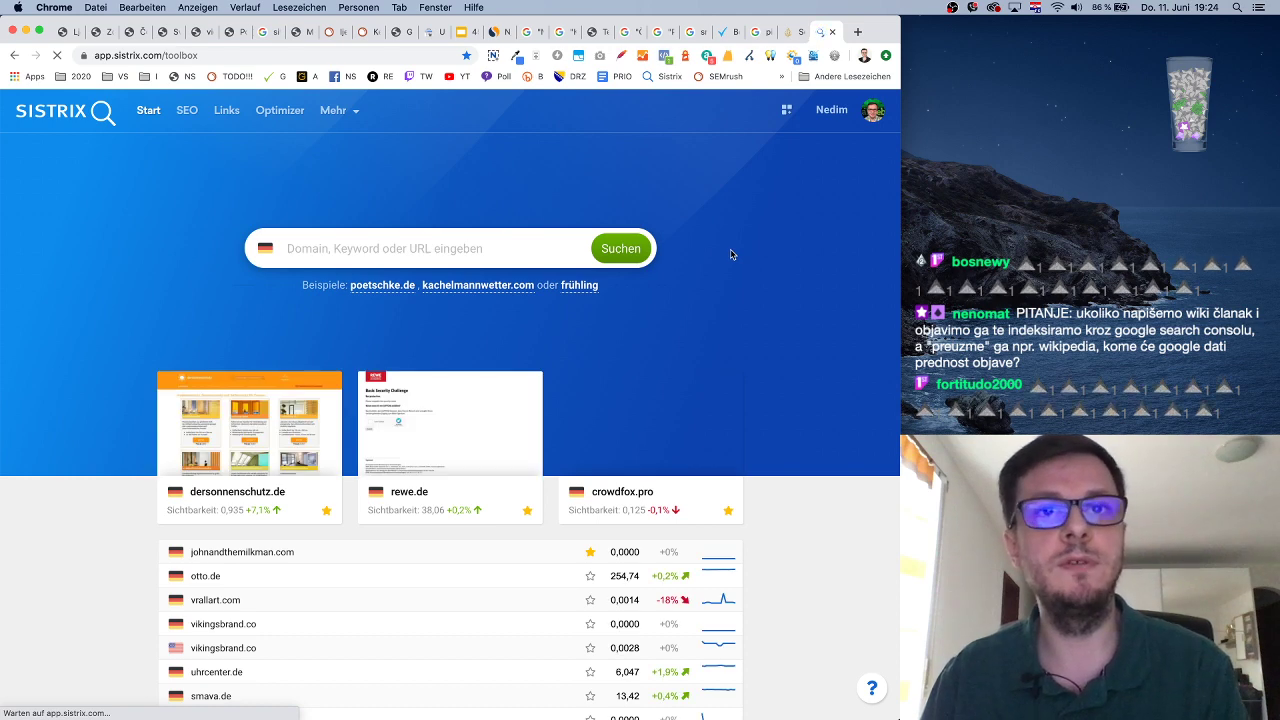
left_click(450, 440)
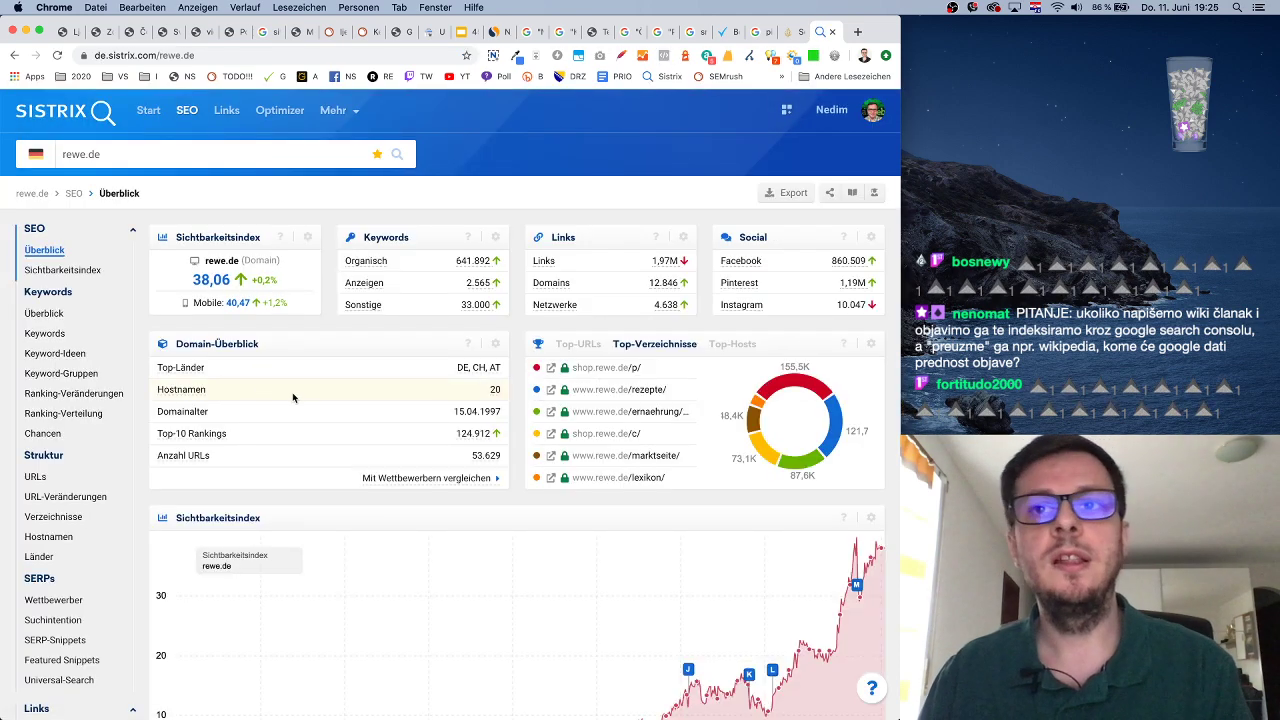
scroll(300, 420, "down", 3)
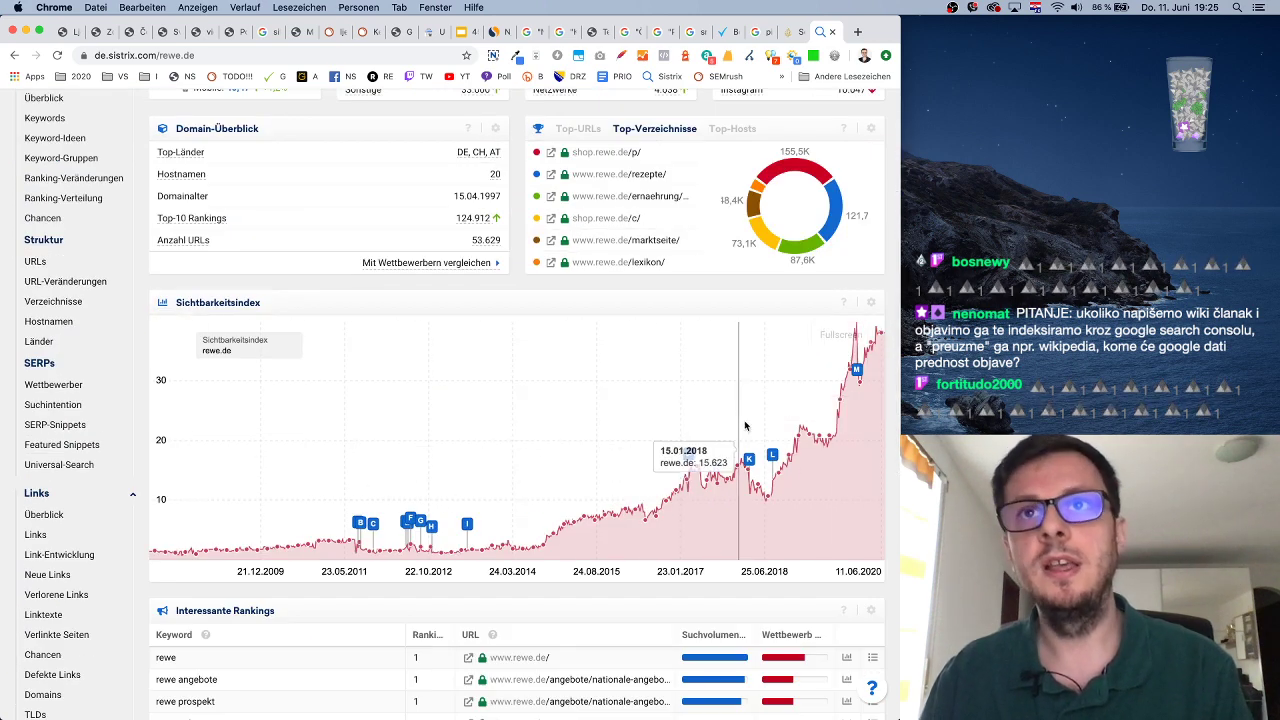
scroll(563, 326, "down", 3)
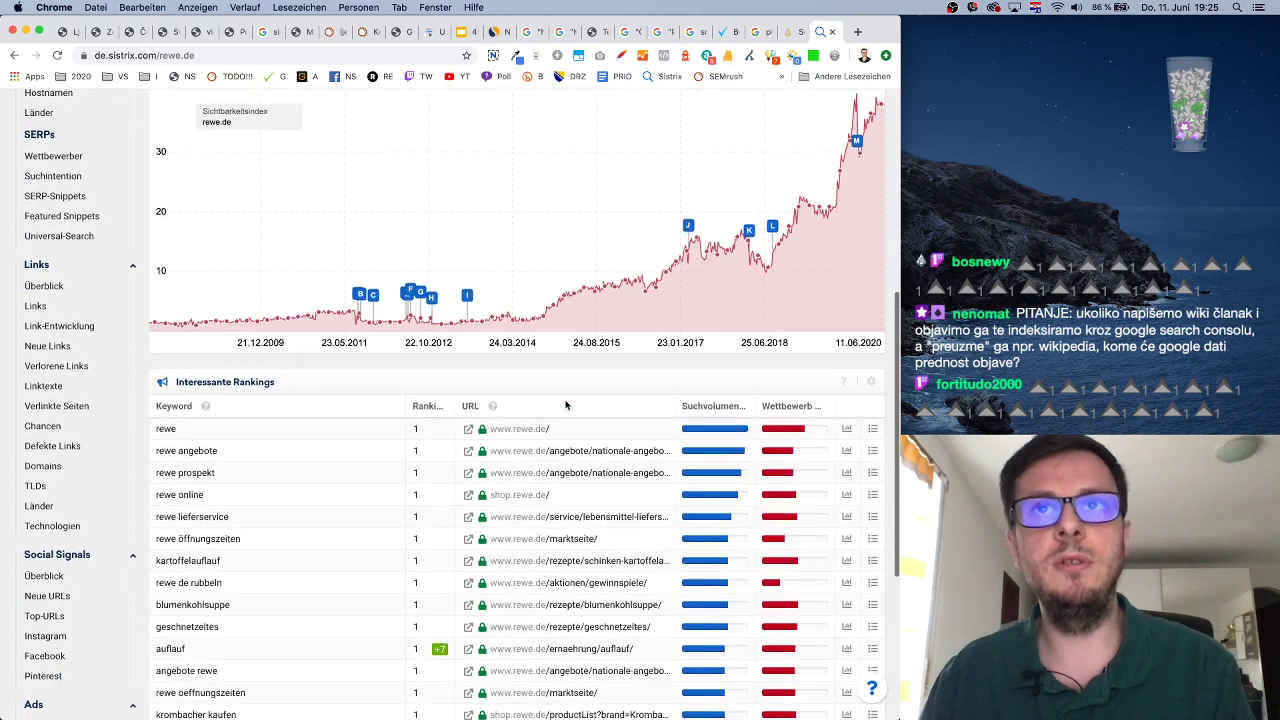
scroll(565, 404, "up", 3)
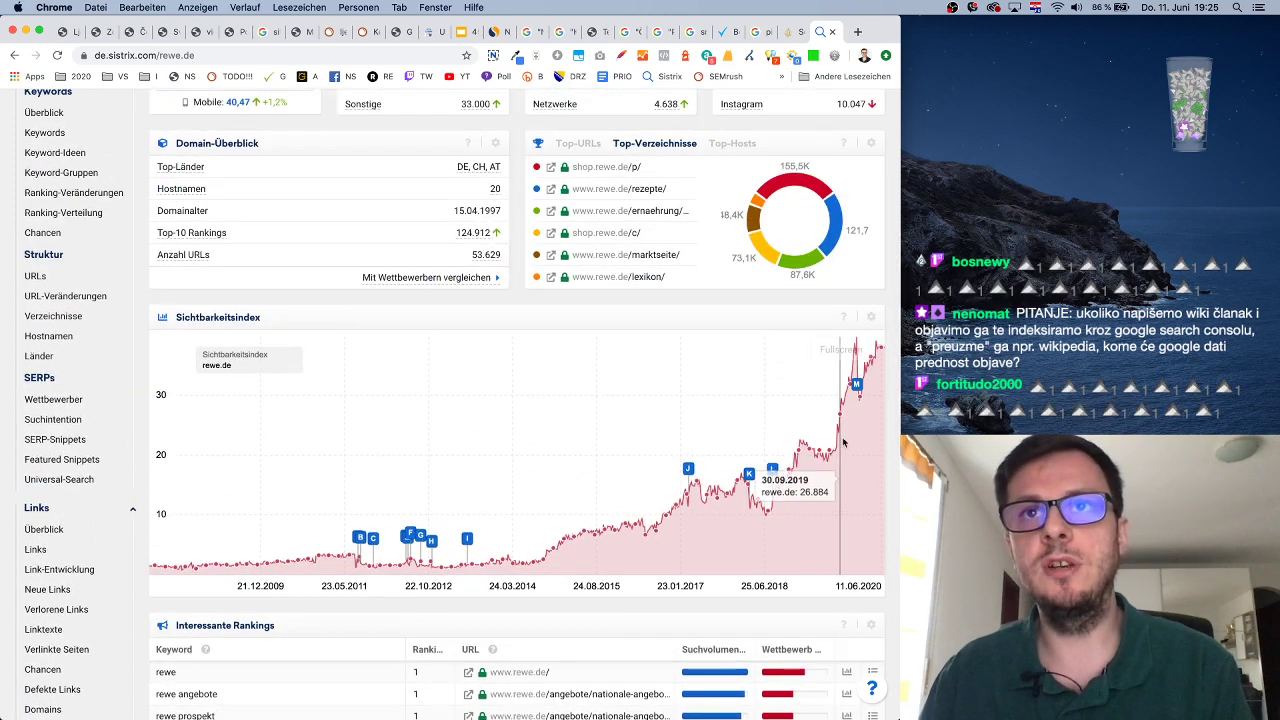
scroll(700, 430, "up", 3)
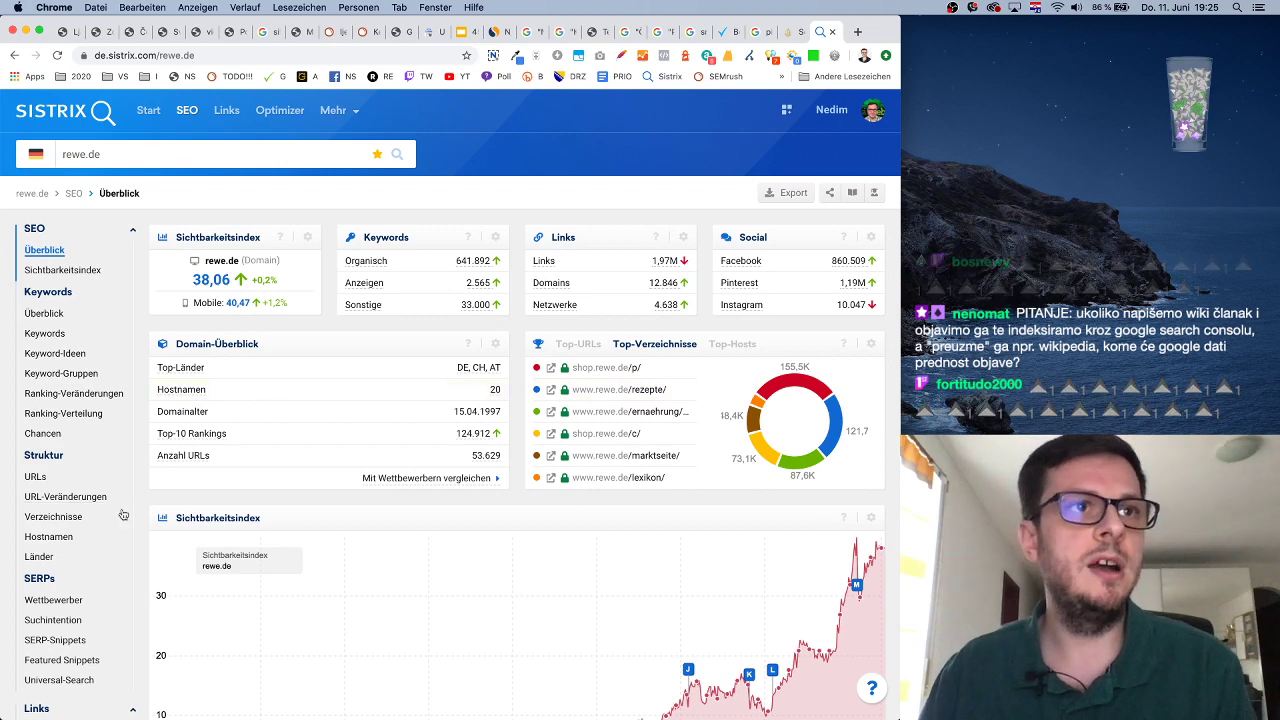
Open rewe.de's directories report (Verzeichnisse) in Sistrix and examine the visibility chart and keyword figures per directory
left_click(48, 517)
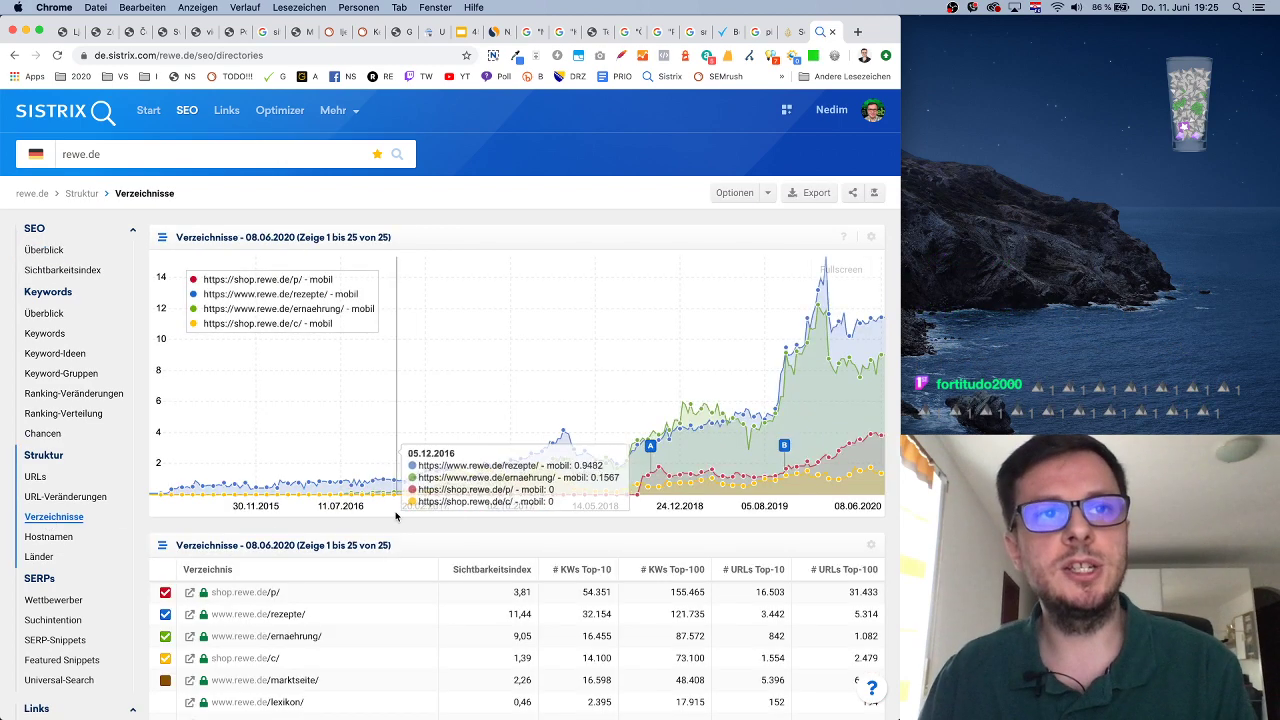
scroll(224, 530, "down", 2)
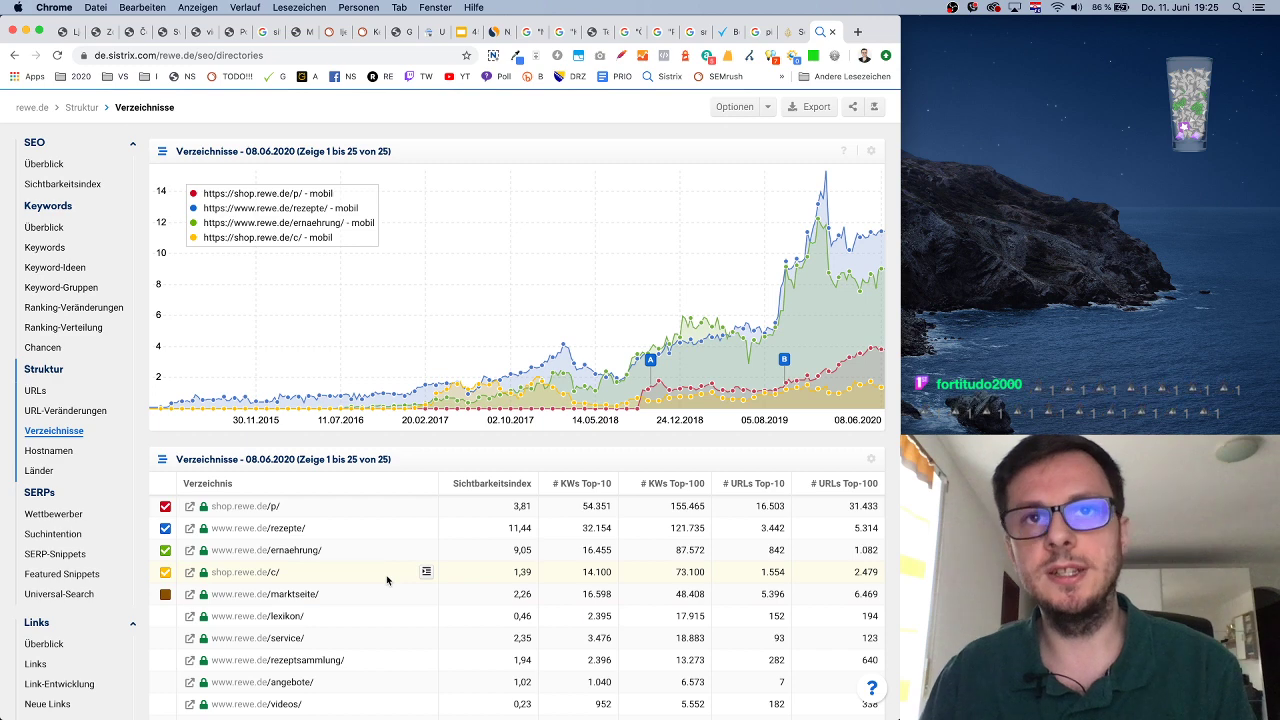
scroll(423, 571, "up", 2)
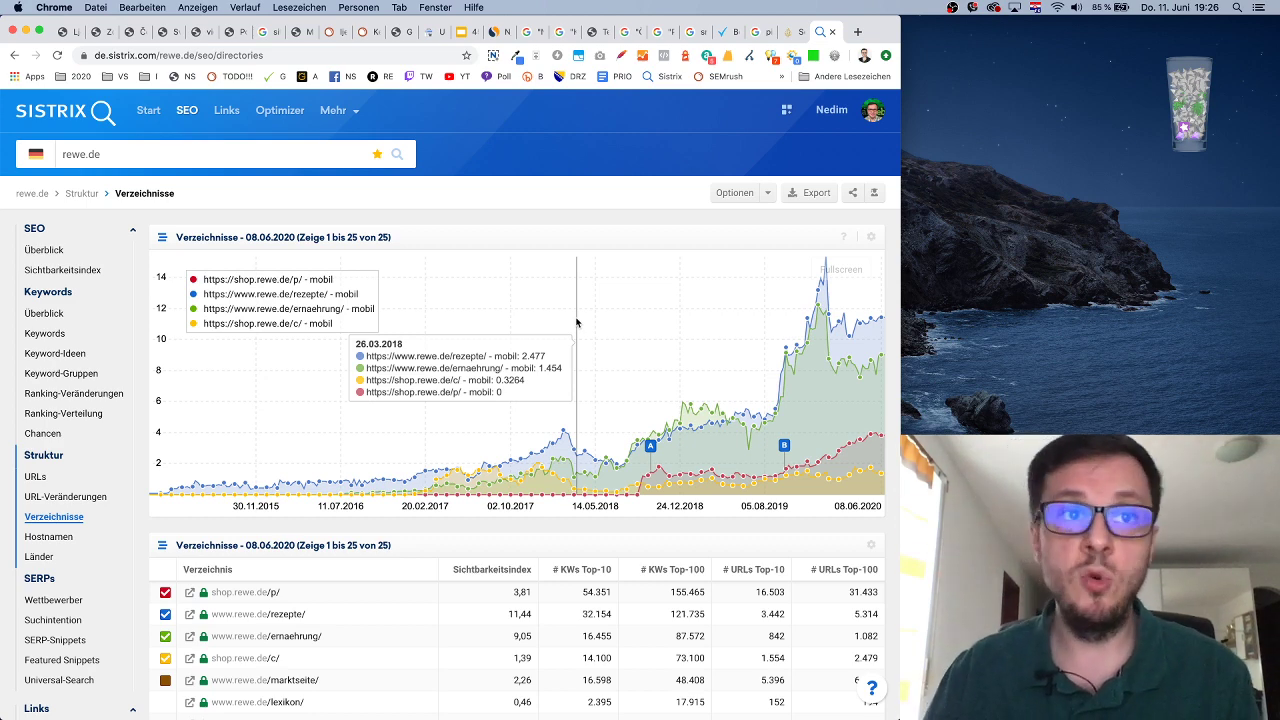
scroll(340, 604, "down", 2)
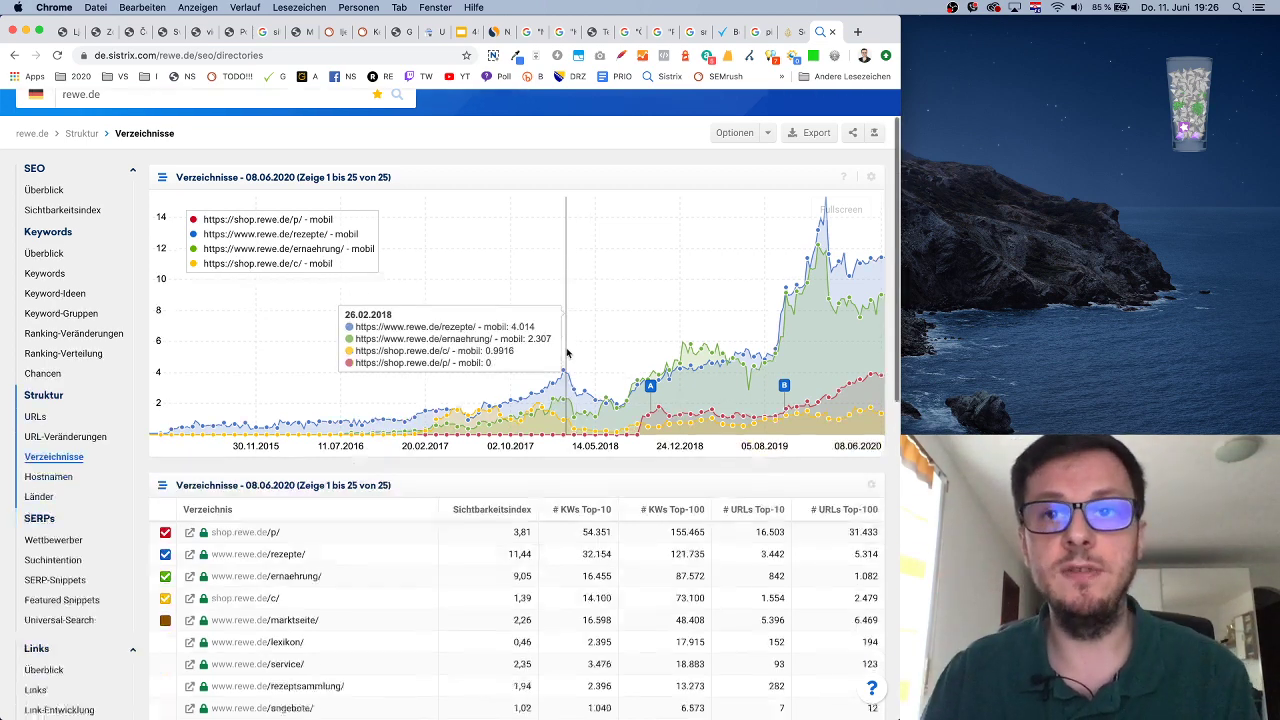
scroll(334, 622, "down", 2)
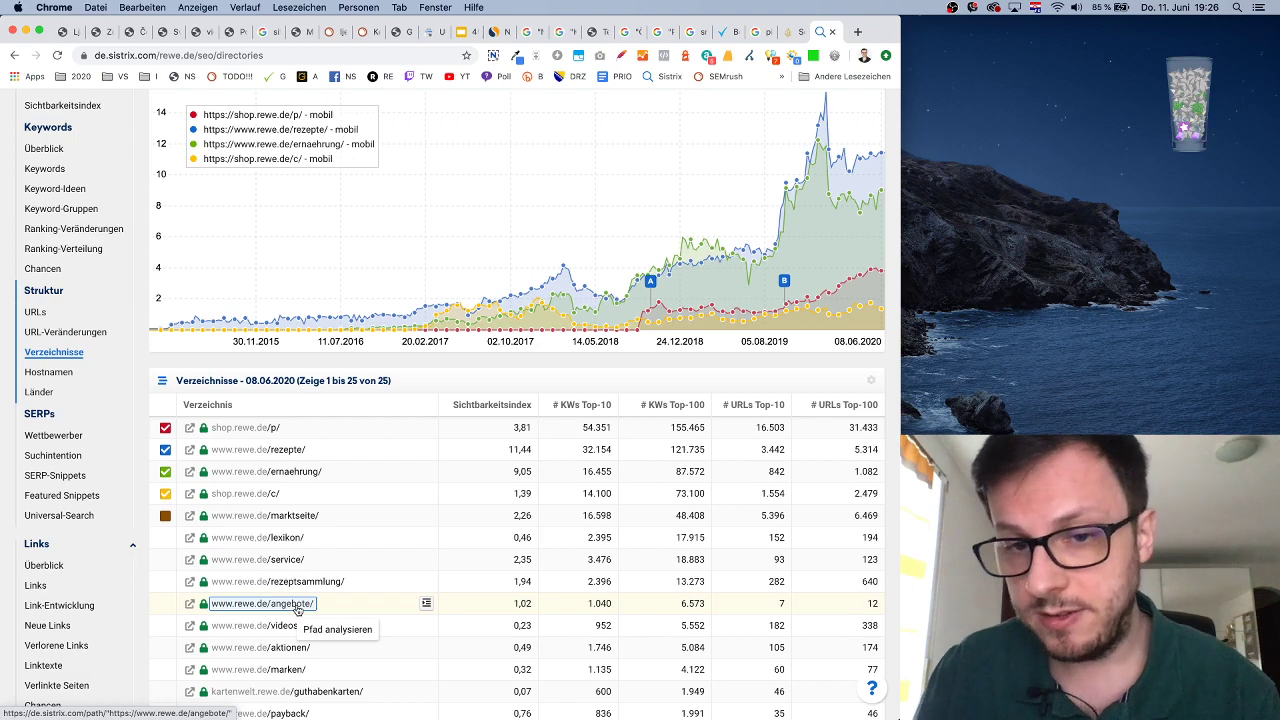
scroll(297, 611, "down", 3)
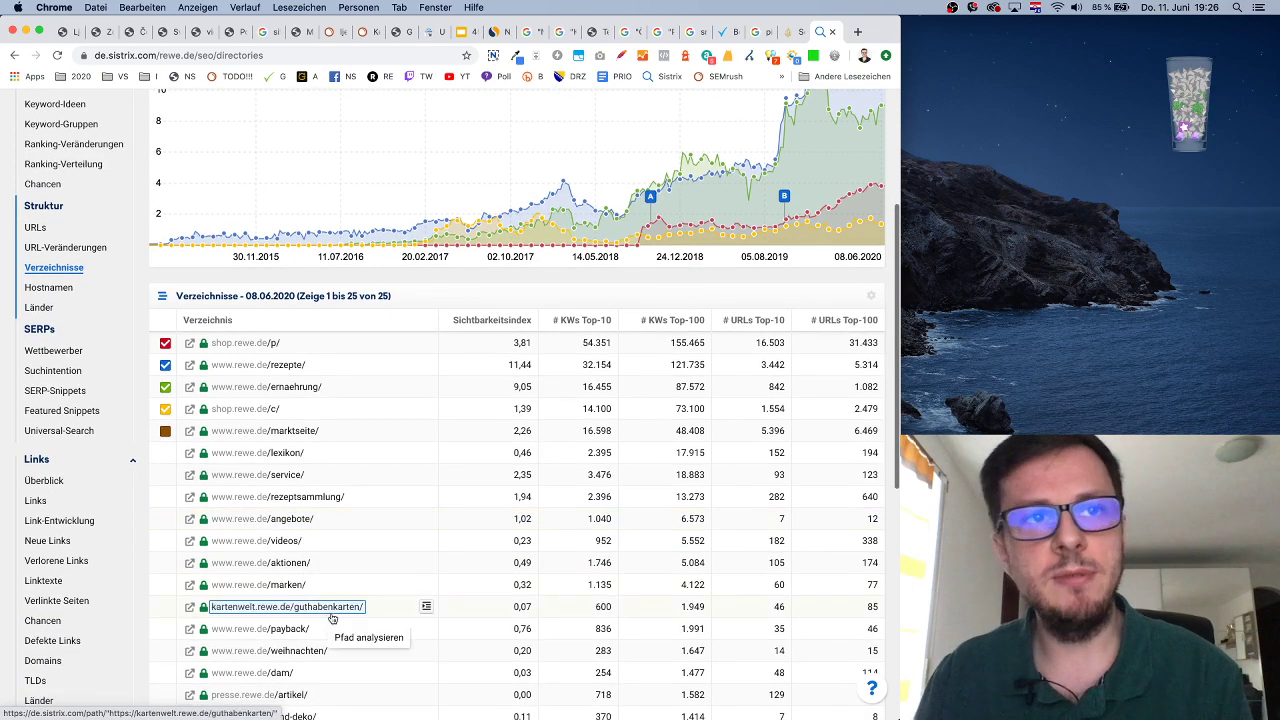
Finish reviewing rewe.de's directories report and switch to the Google Slides presentation with question 1
scroll(375, 624, "up", 9)
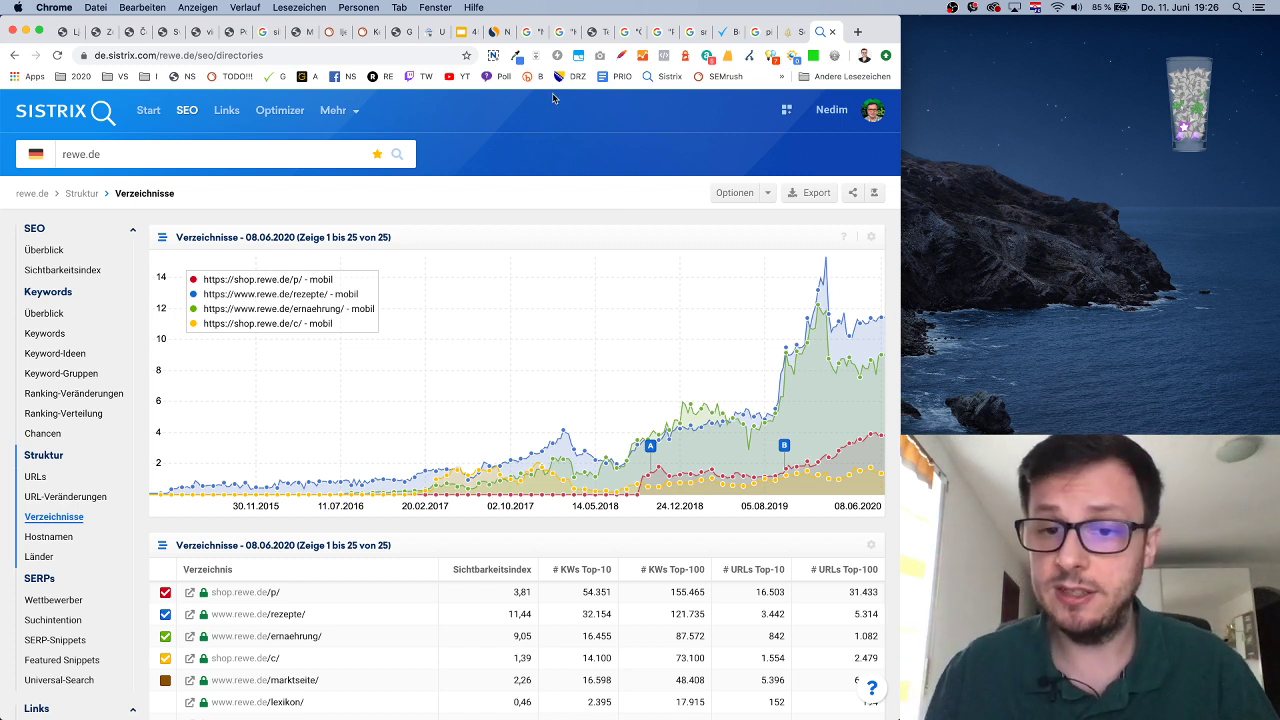
left_click(466, 38)
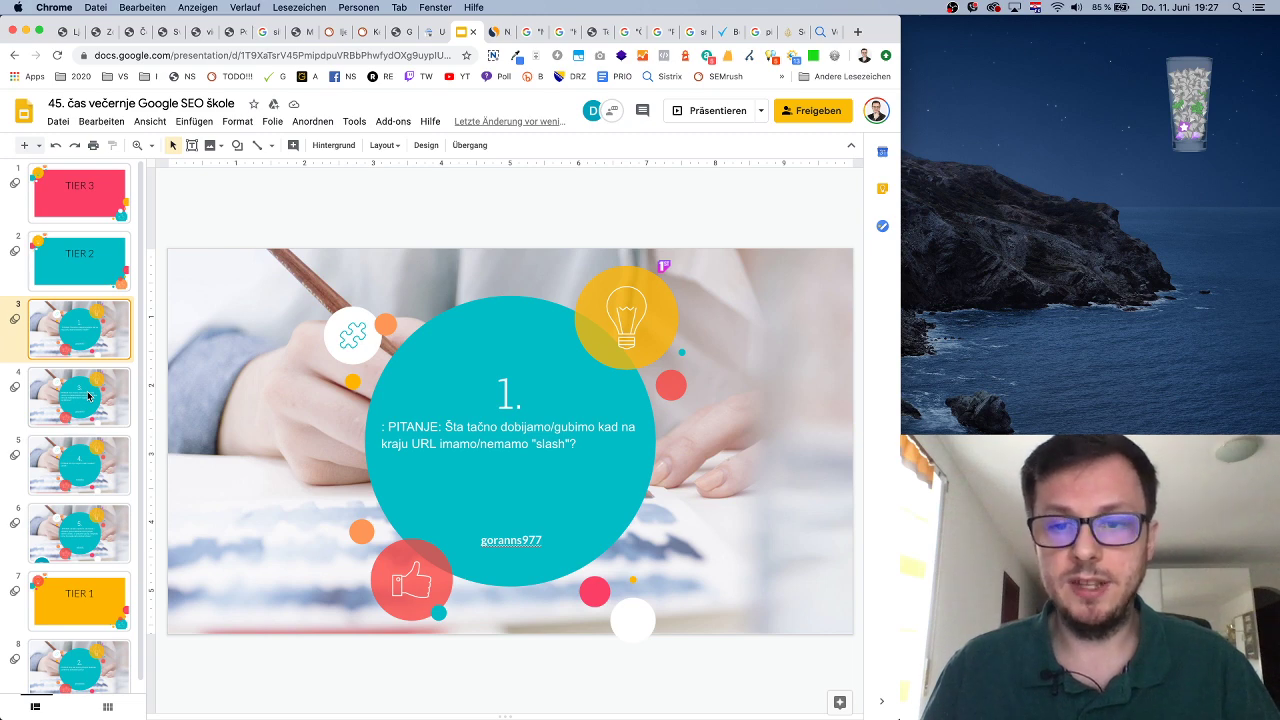
Switch to the ljepotaizdravlje.ba site, open the Zdravlje category and request its URL with a trailing slash added
left_click(100, 32)
left_click(66, 32)
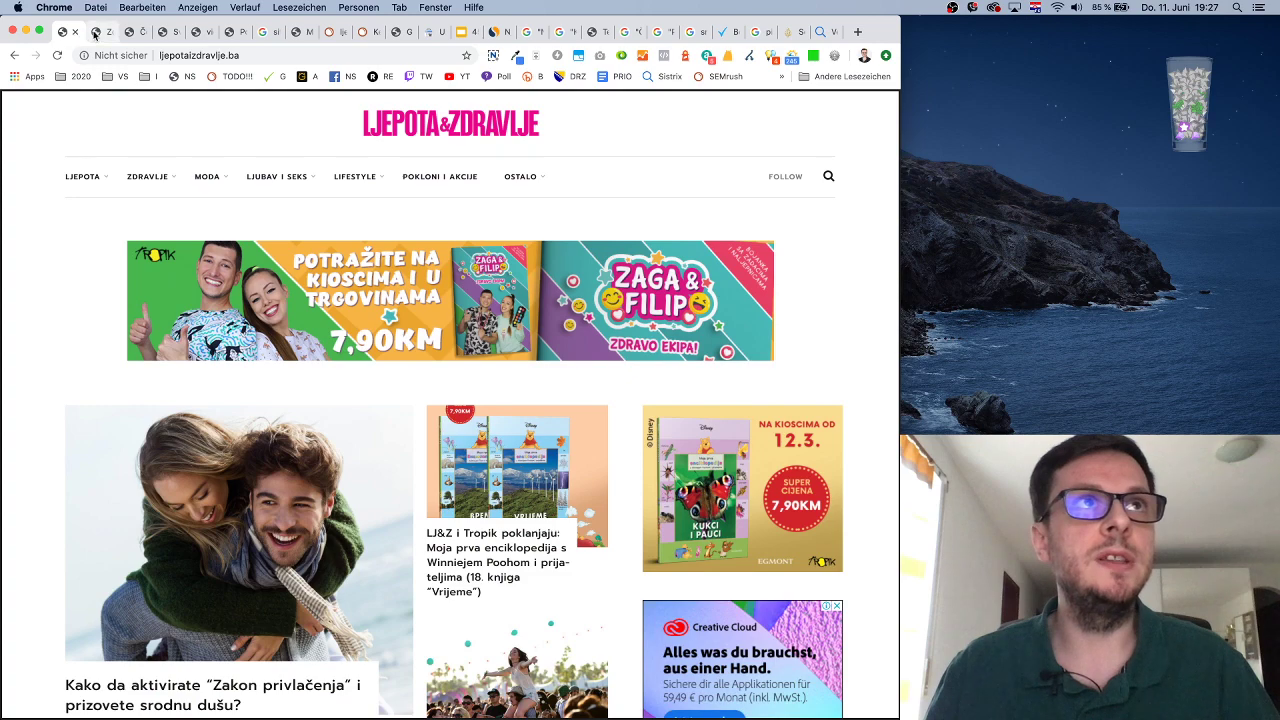
left_click(150, 176)
left_click(345, 55)
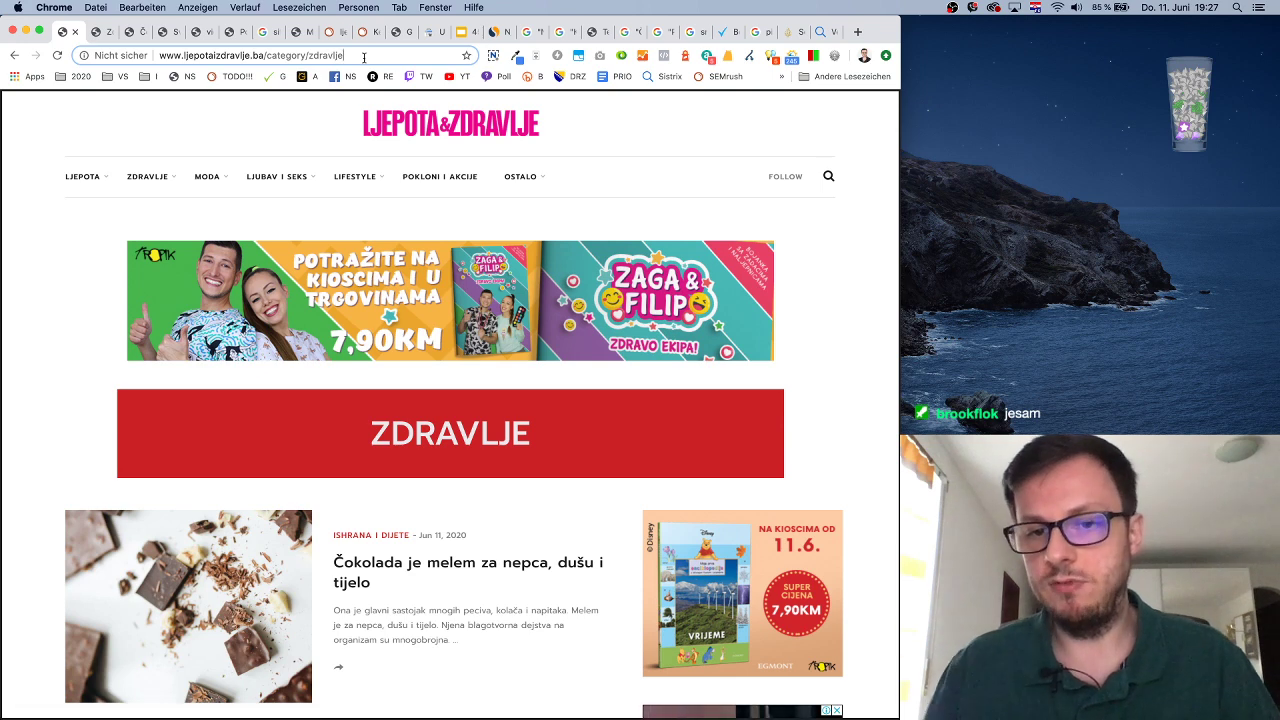
left_click(366, 56)
type("/")
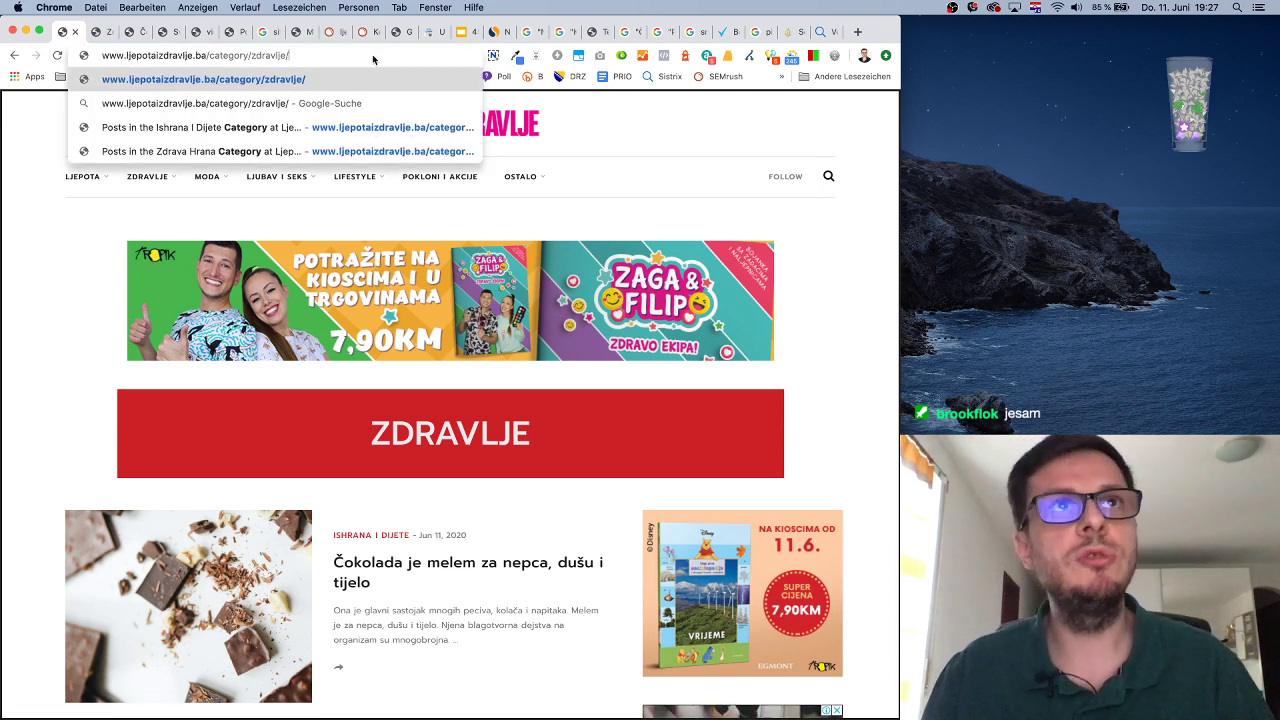
mouse_move(148, 178)
key("Return")
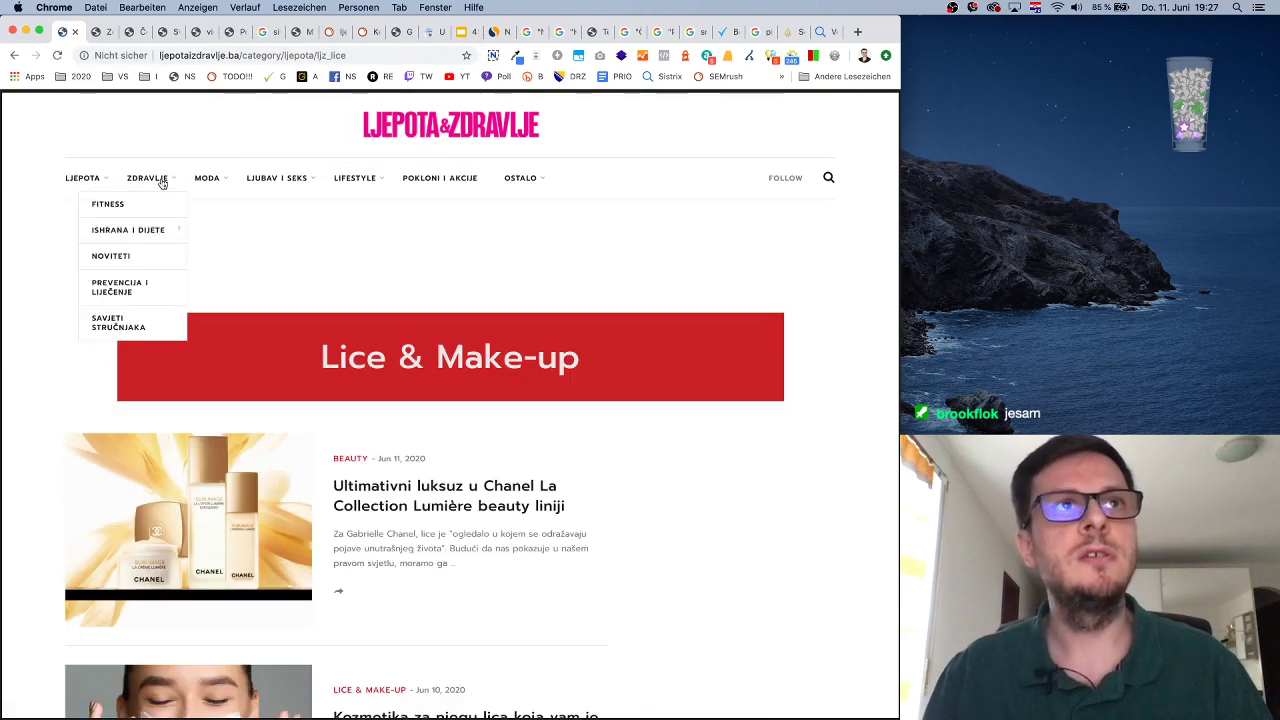
Browse through Ishrana i dijete to Zdrava hrana, open the article about cherries and aspirin, and highlight the slug in its URL
left_click(151, 230)
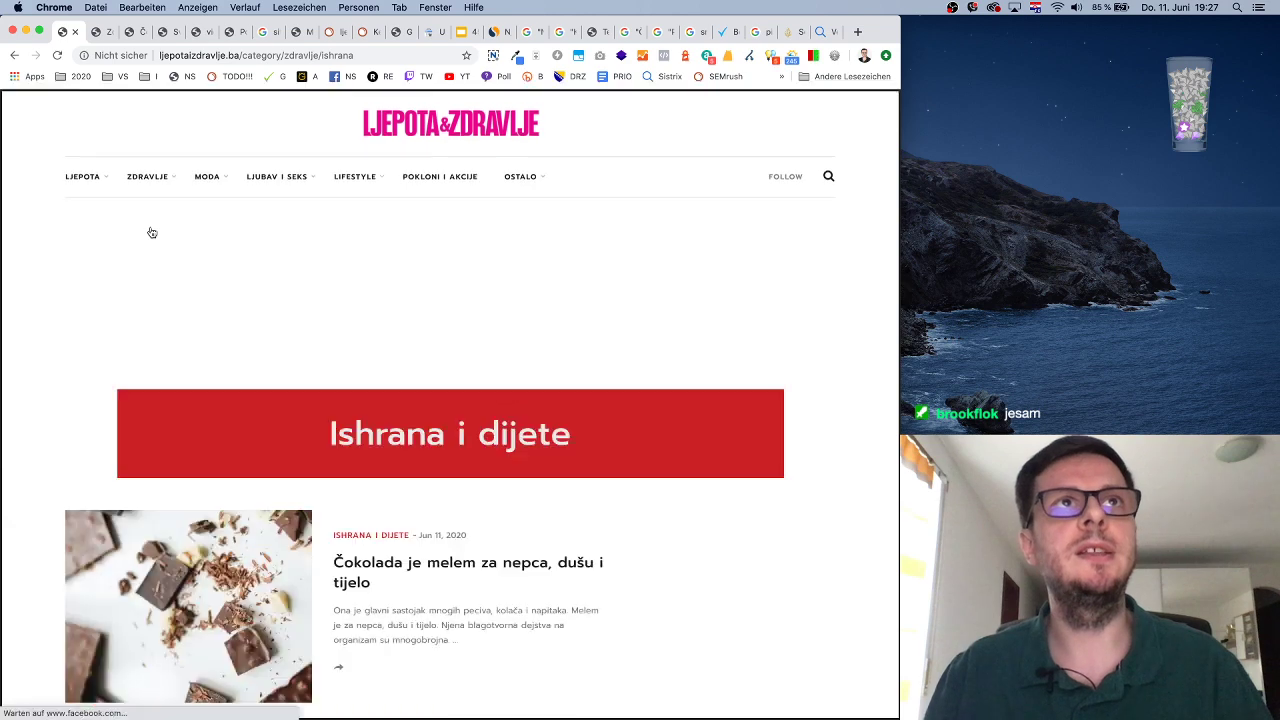
left_click(212, 228)
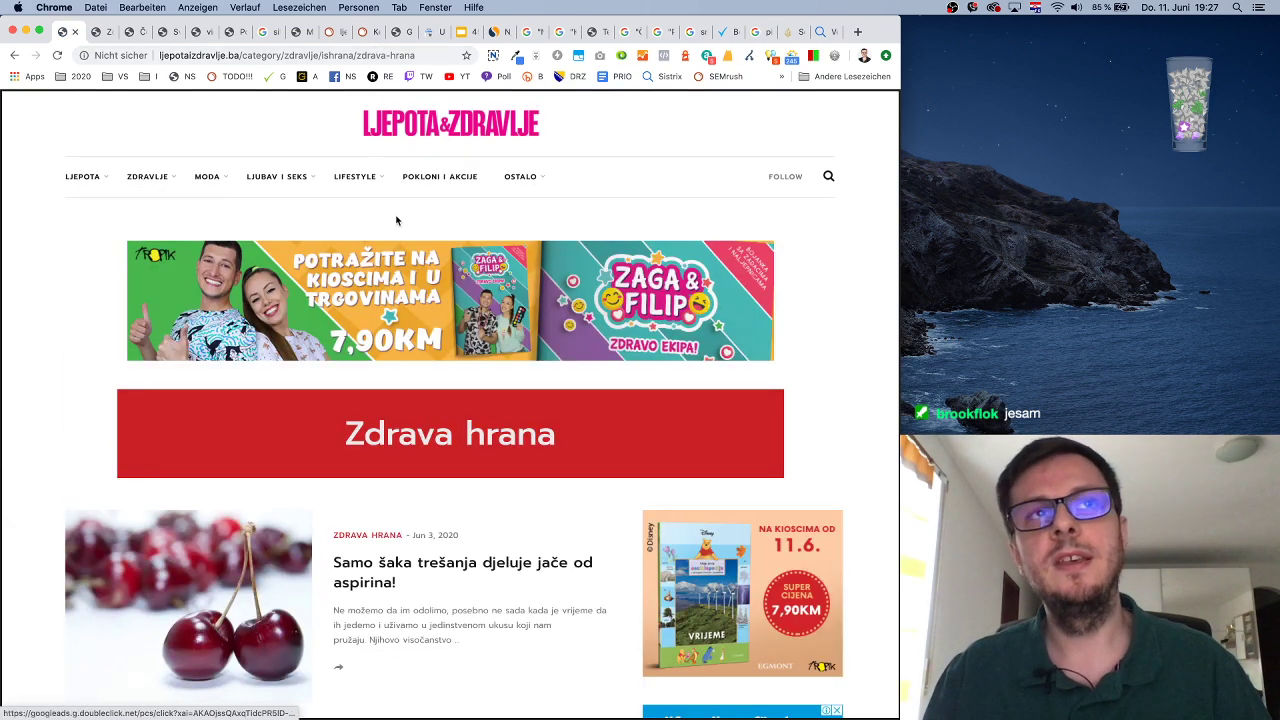
left_click(585, 560)
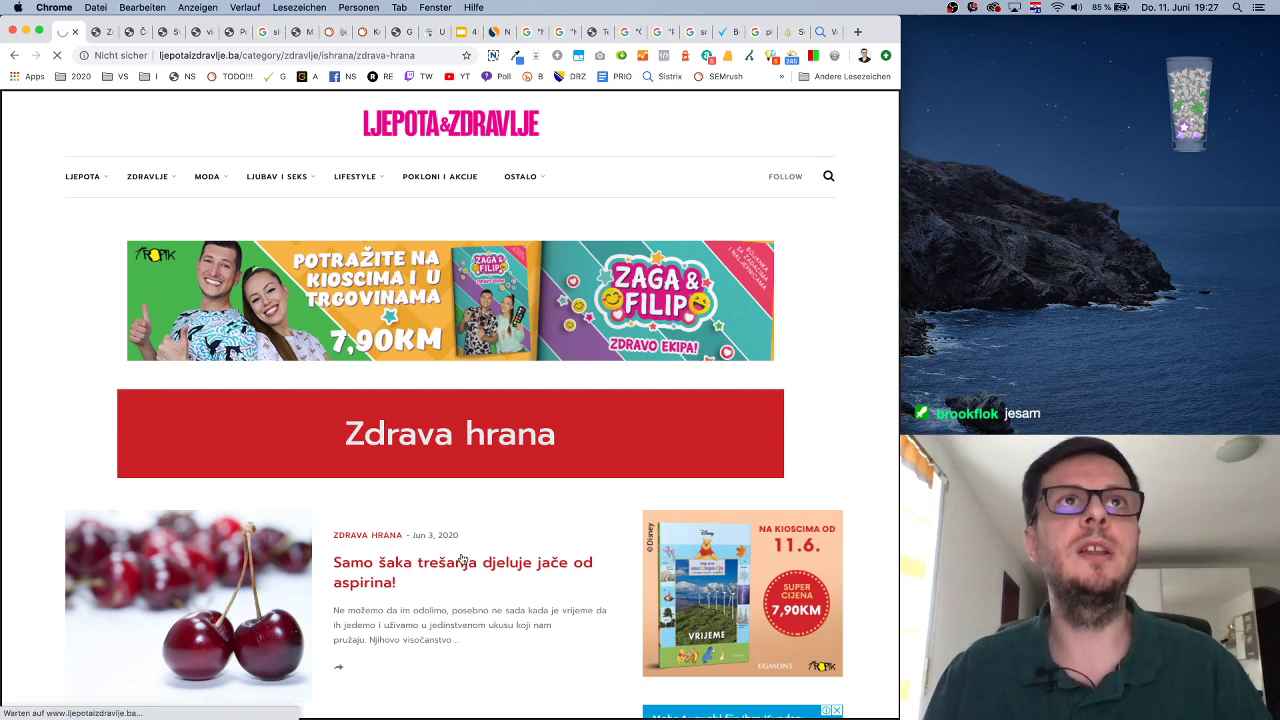
left_click_drag(378, 55, 470, 56)
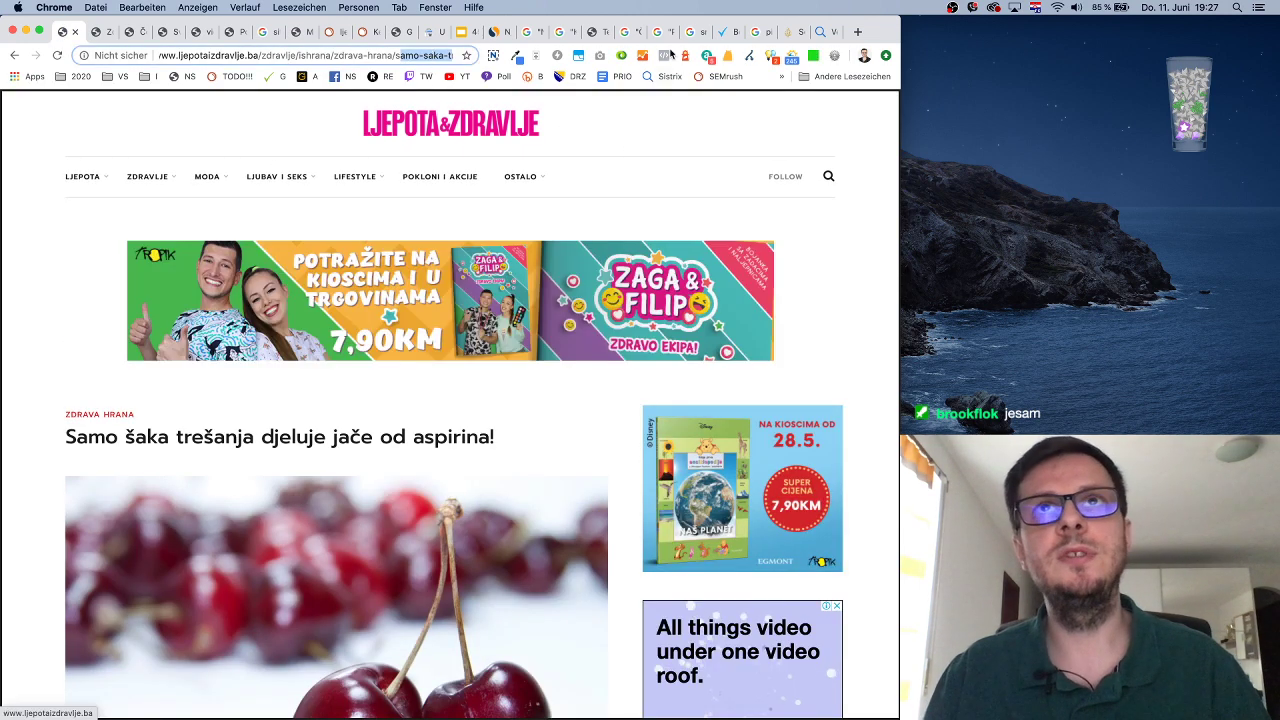
Revisit the question 1 slide, then return to the cherry article and examine the directory and slug portions of its URL
left_click(466, 31)
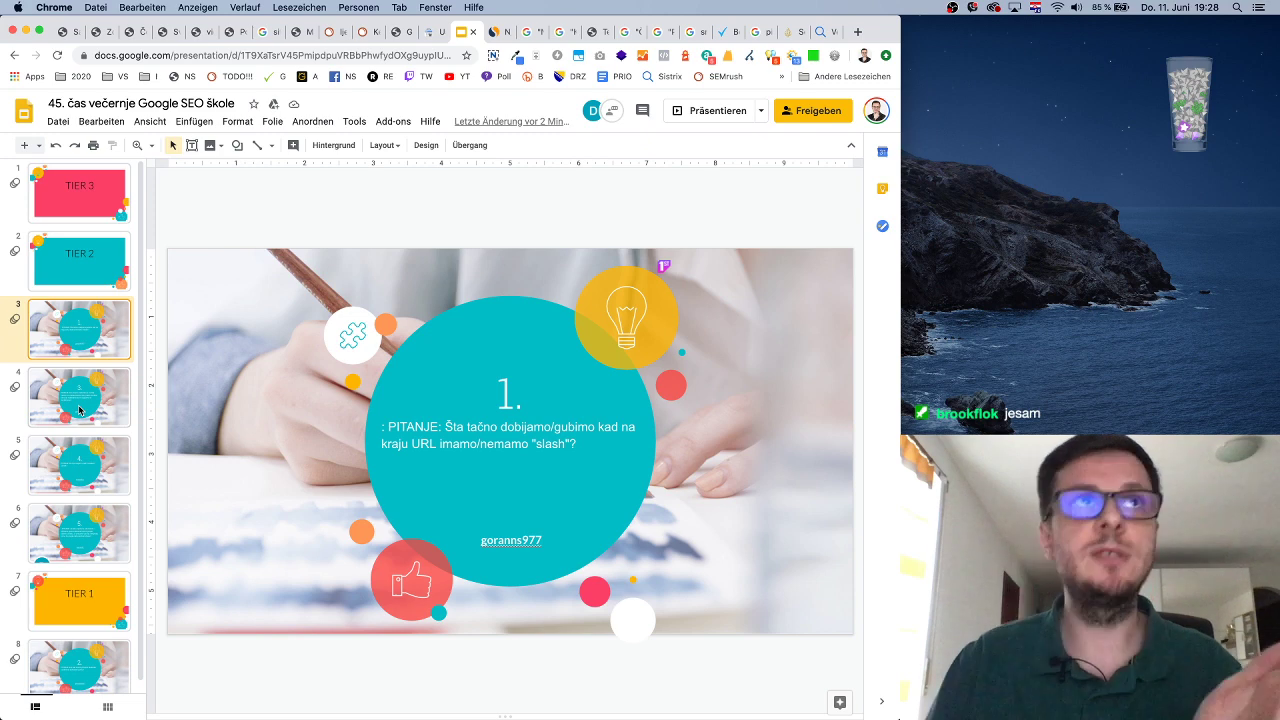
left_click(100, 32)
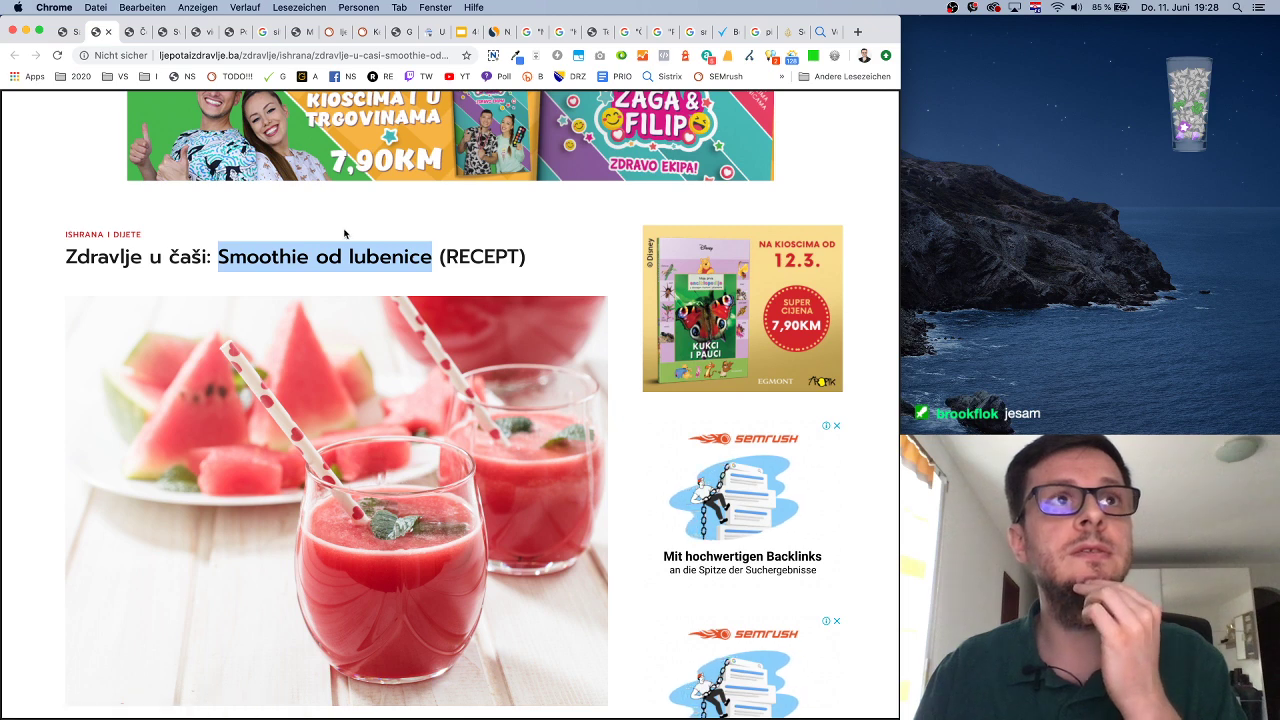
left_click(63, 34)
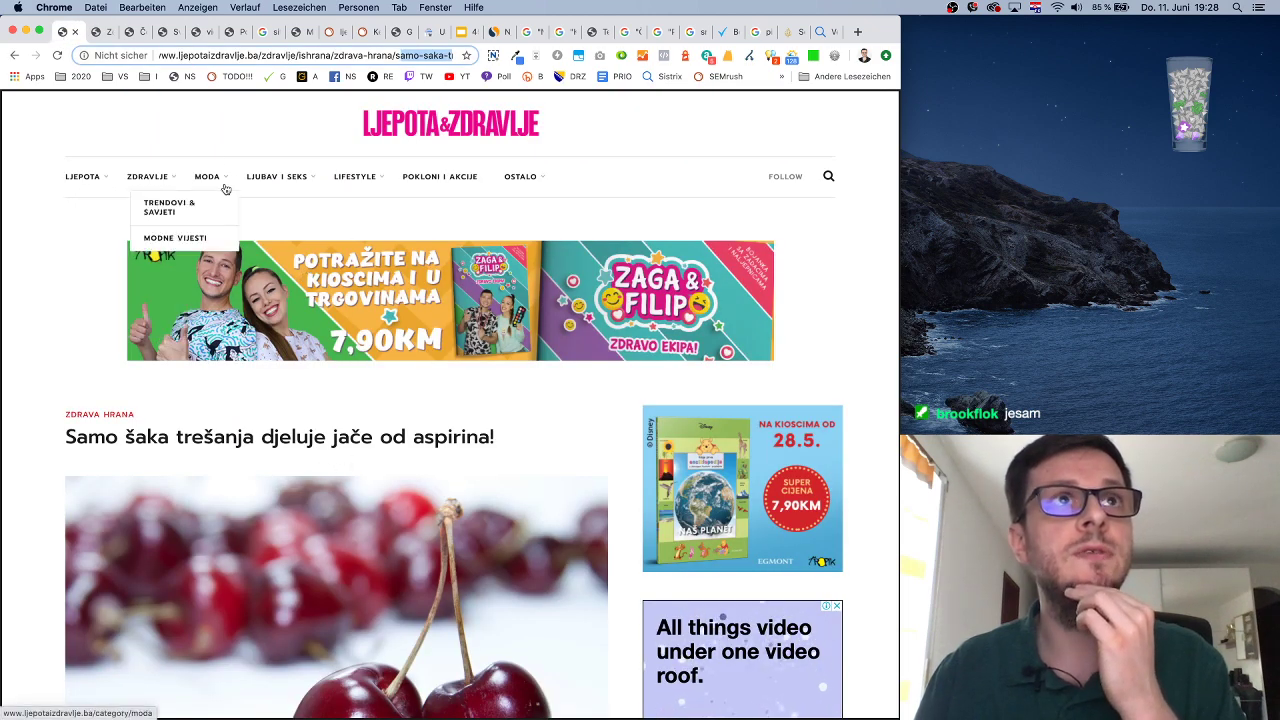
left_click(254, 55)
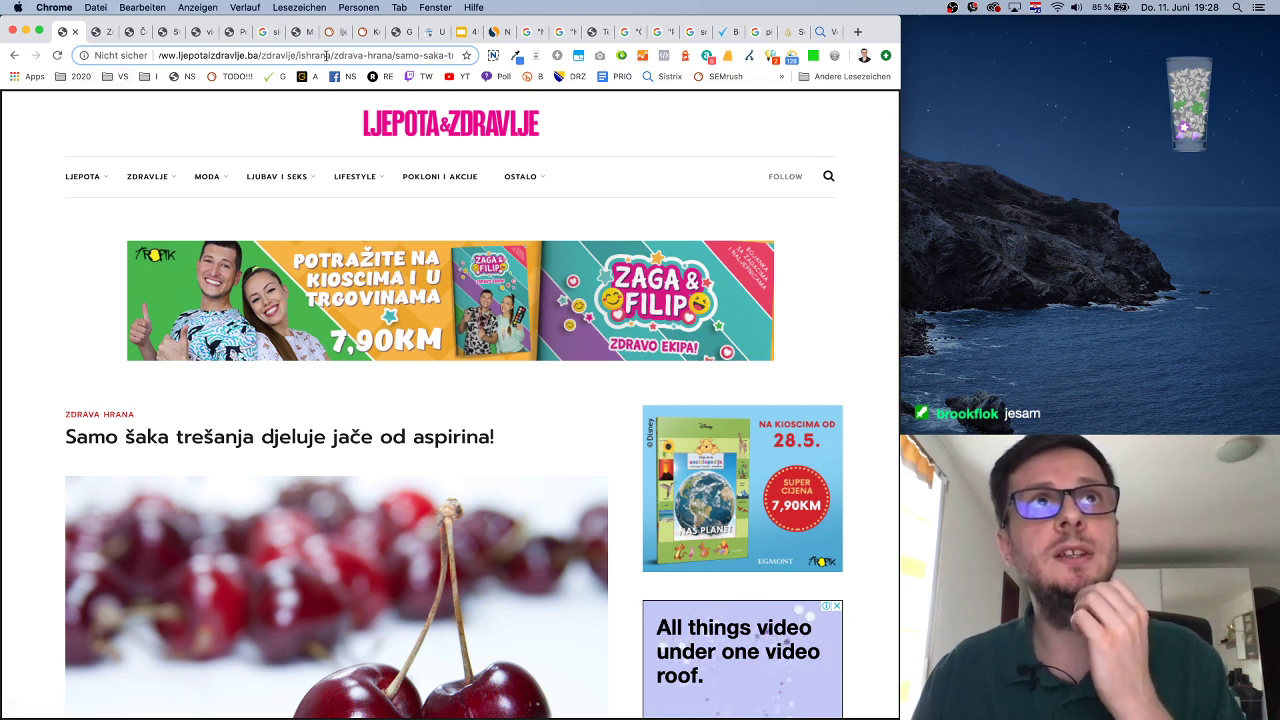
left_click_drag(330, 55, 111, 44)
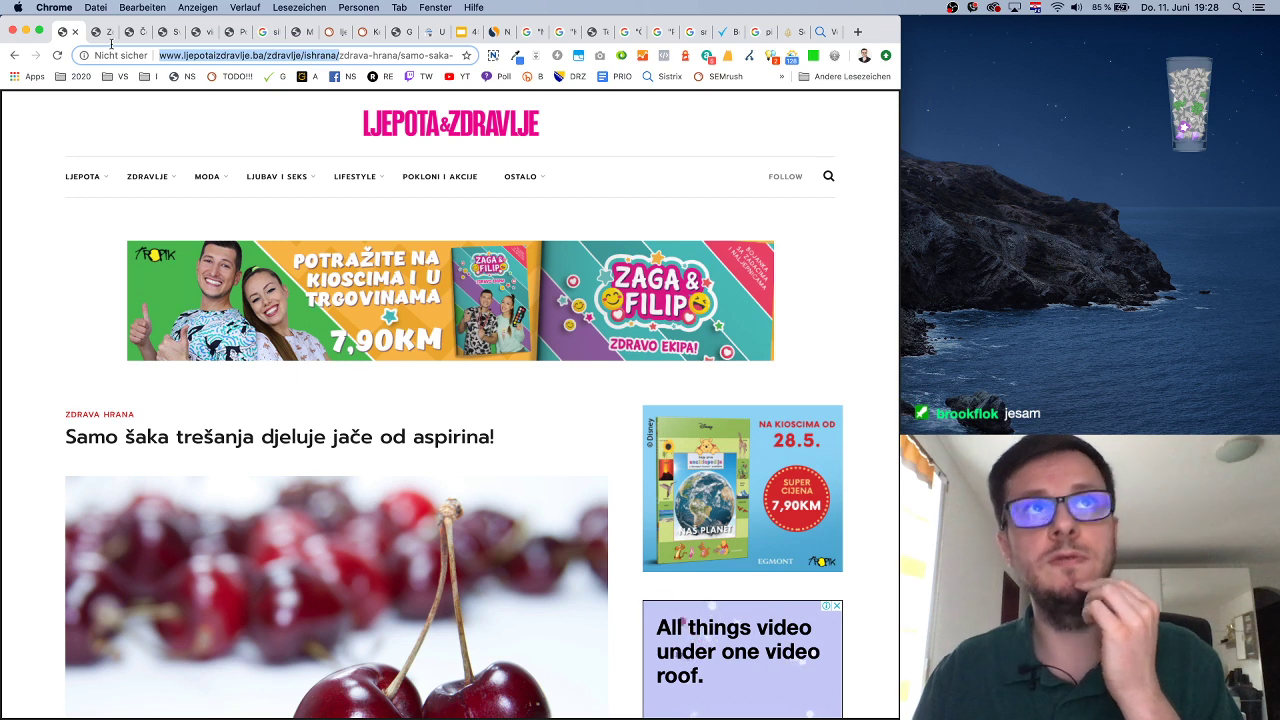
left_click_drag(361, 48, 466, 55)
left_click(350, 55)
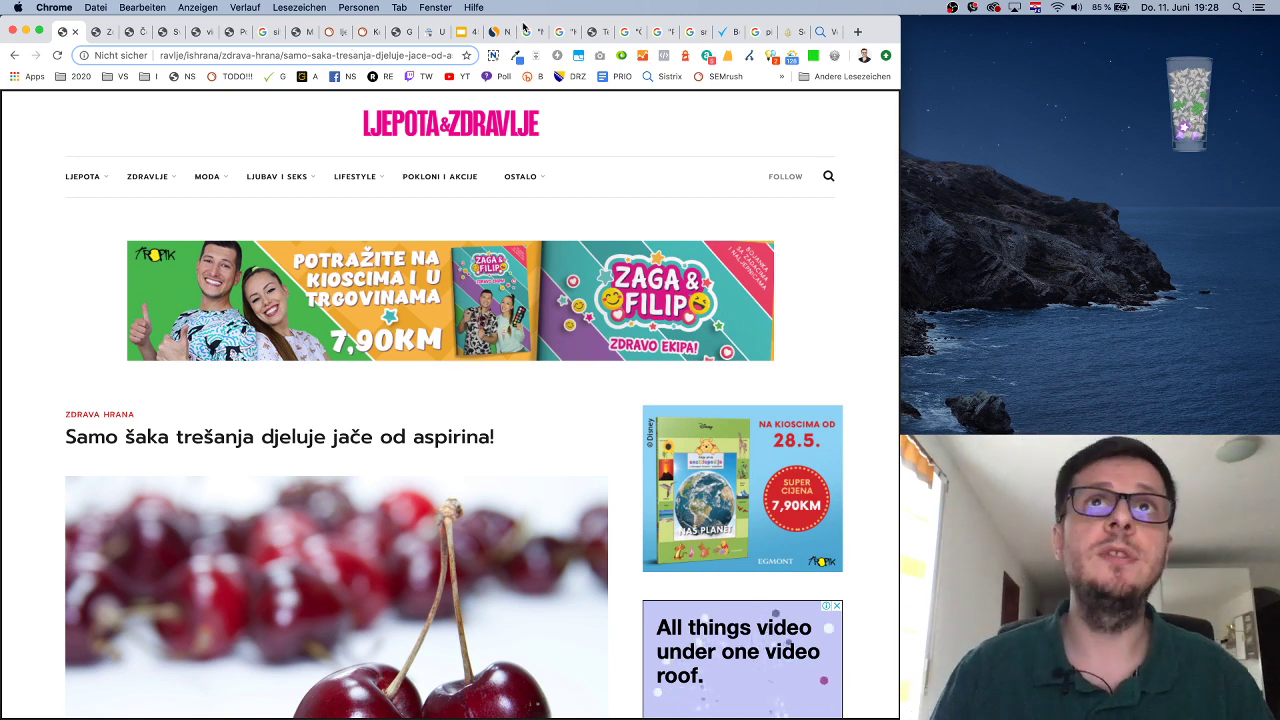
Switch to the Google Slides presentation and show slide 4 with question 3 about keeping backlinks after moving from http to https
left_click(460, 31)
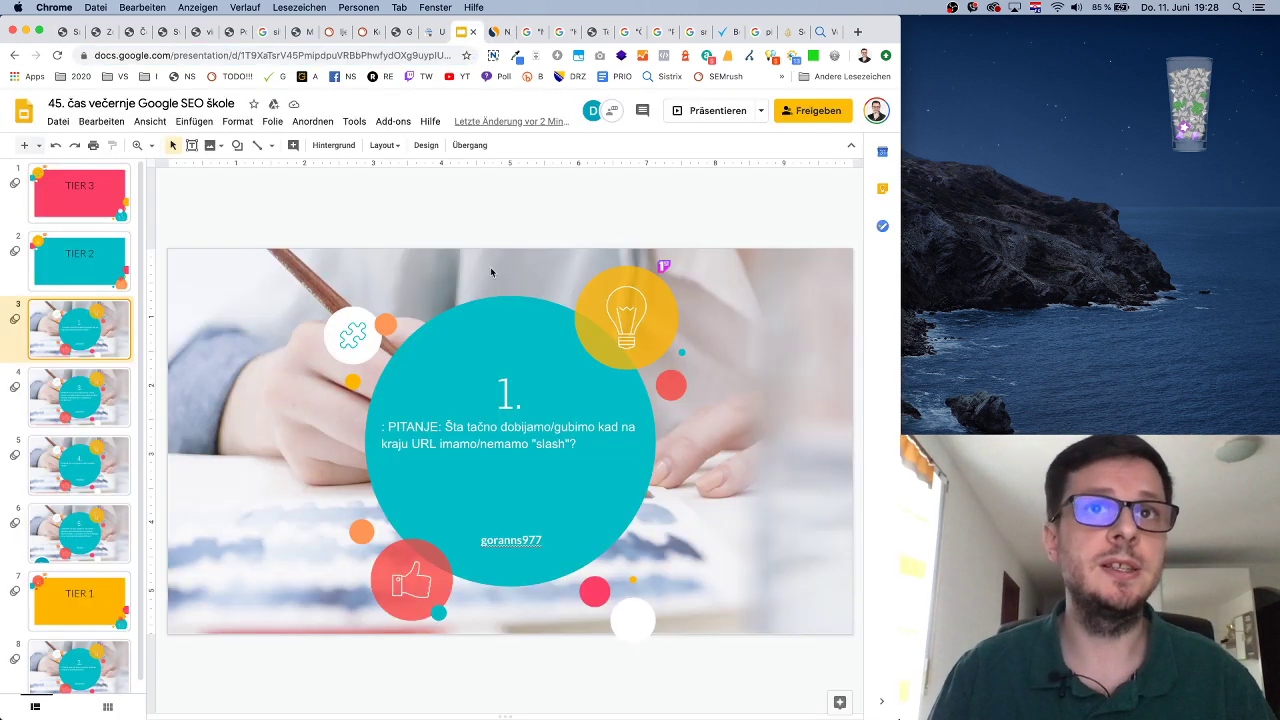
left_click(101, 389)
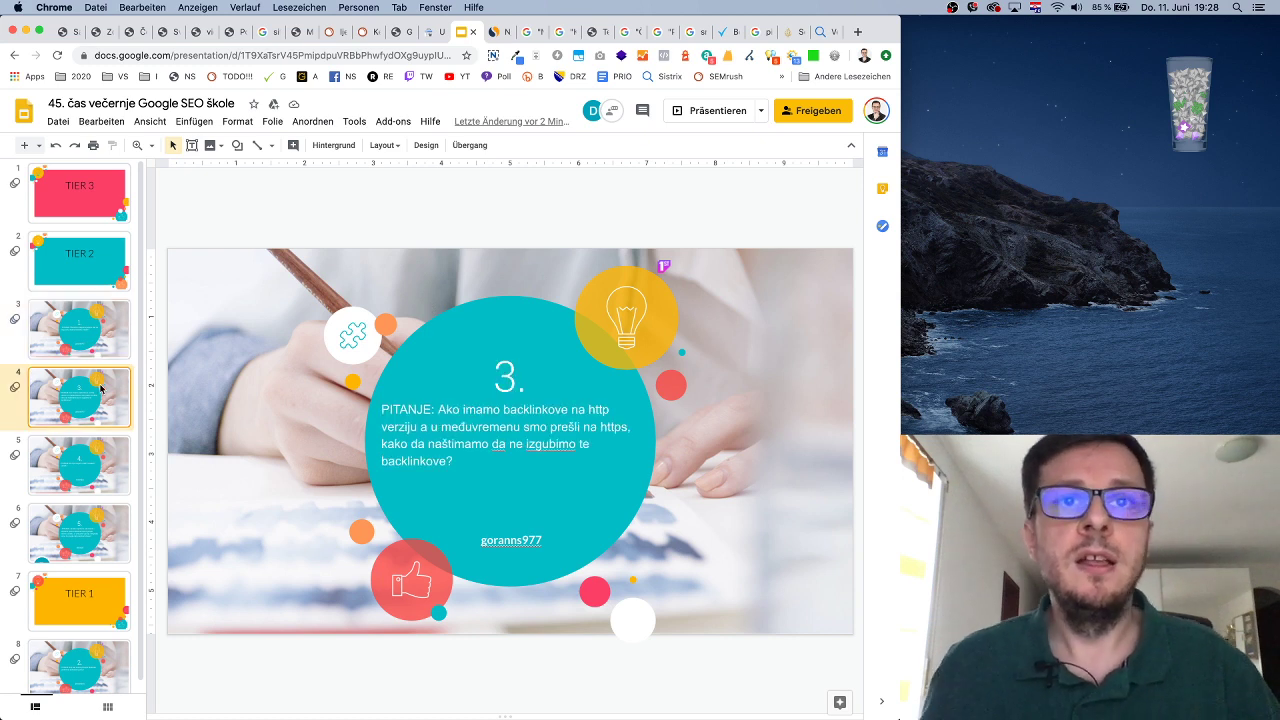